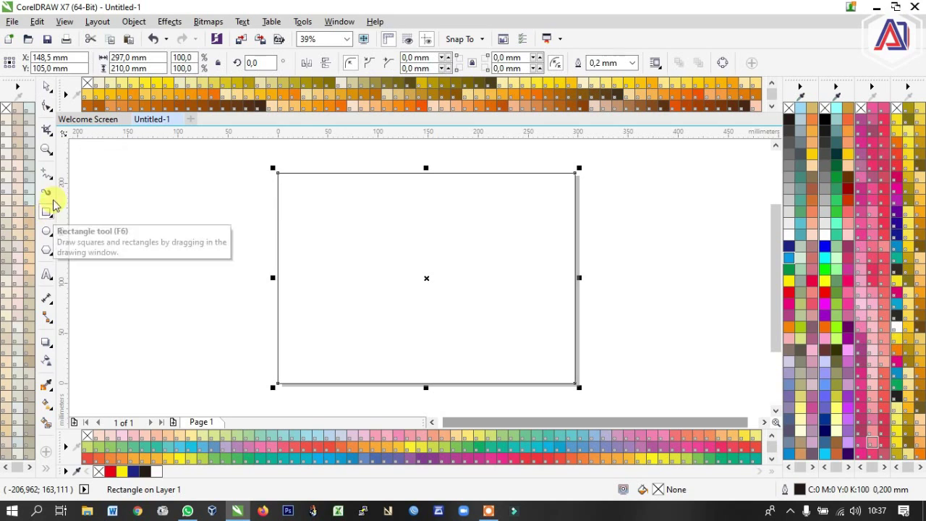
Step: Round all four corners of the page-sized rectangle to a radius of about 27 mm with the Shape tool
left_click(47, 108)
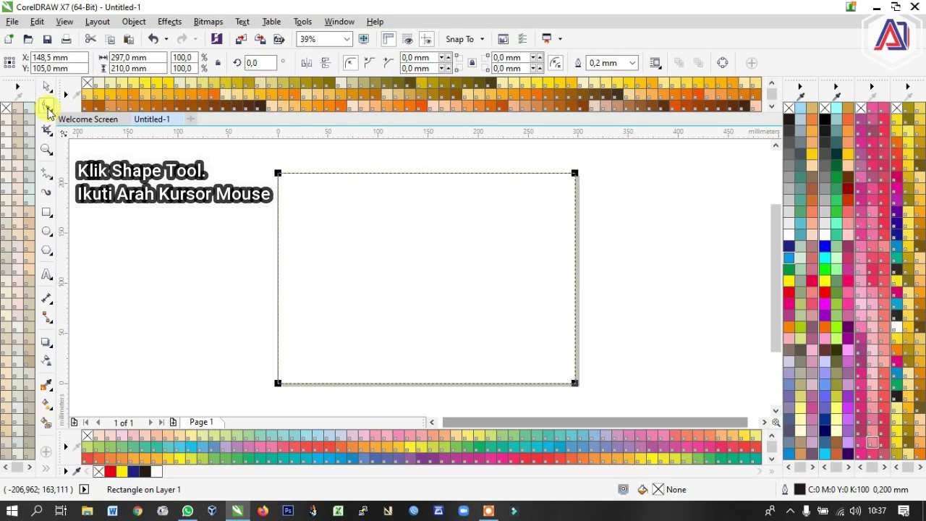
left_click_drag(574, 176, 547, 195)
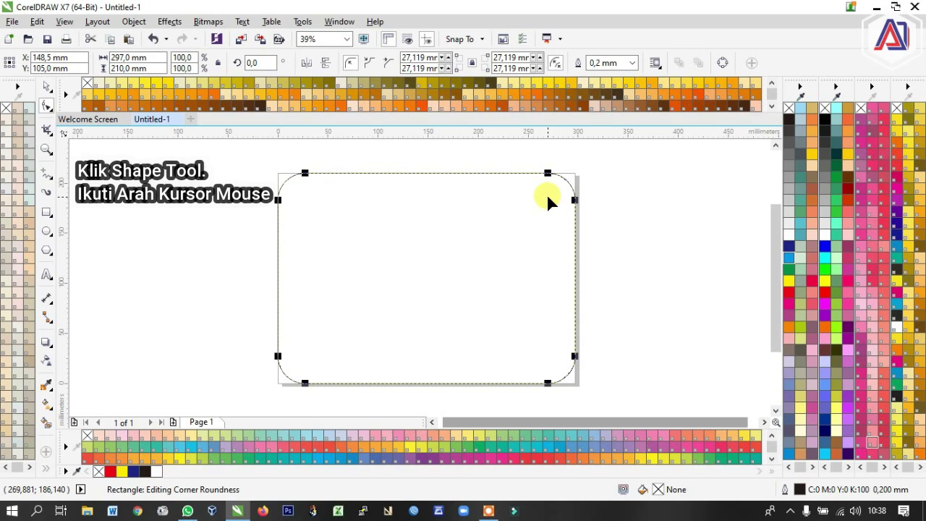
left_click(47, 88)
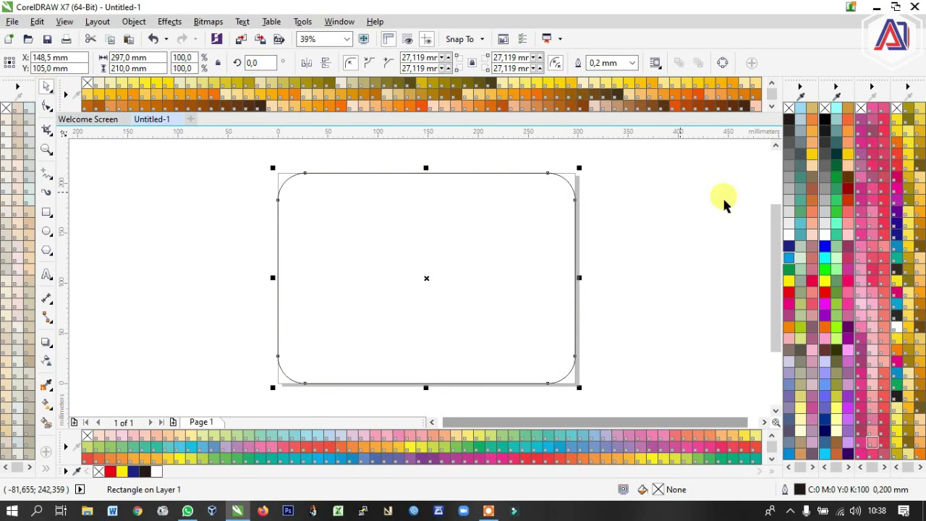
Step: Set the rounded rectangle's outline width to 1.0 mm
left_click(633, 63)
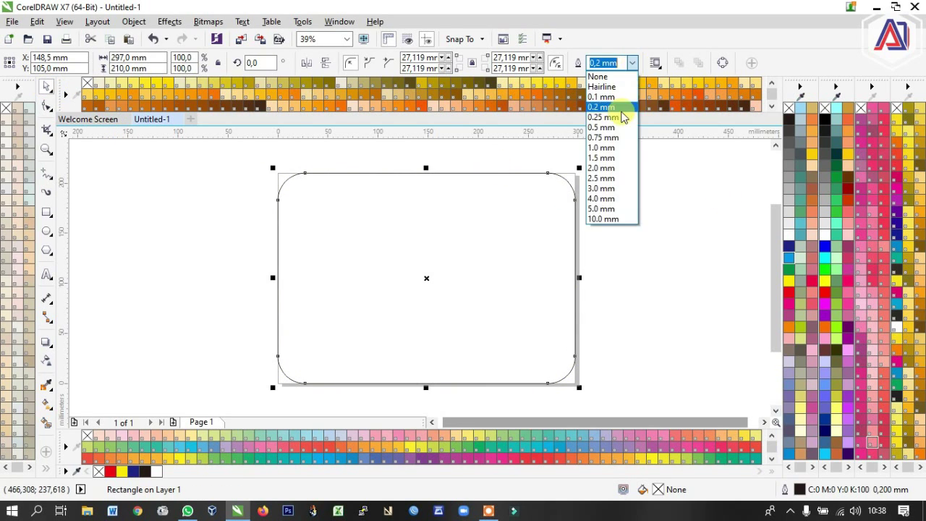
left_click(621, 129)
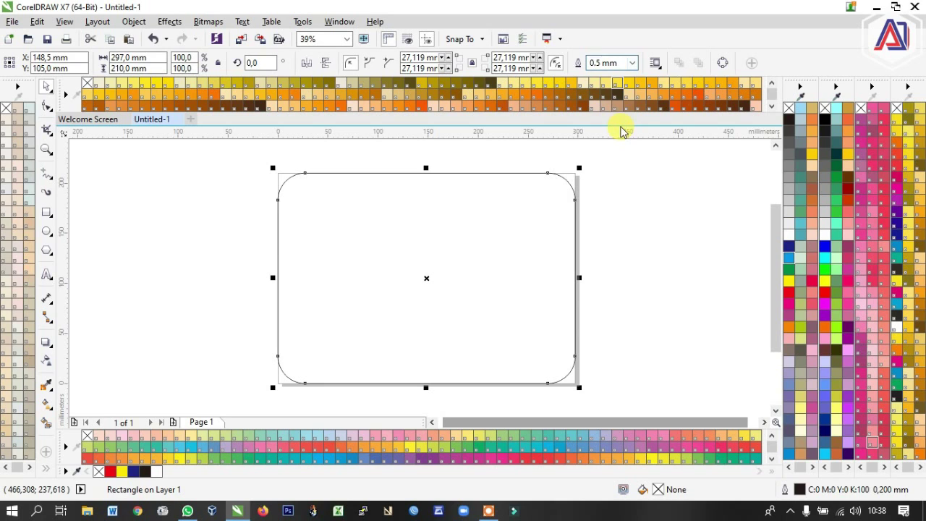
left_click(632, 63)
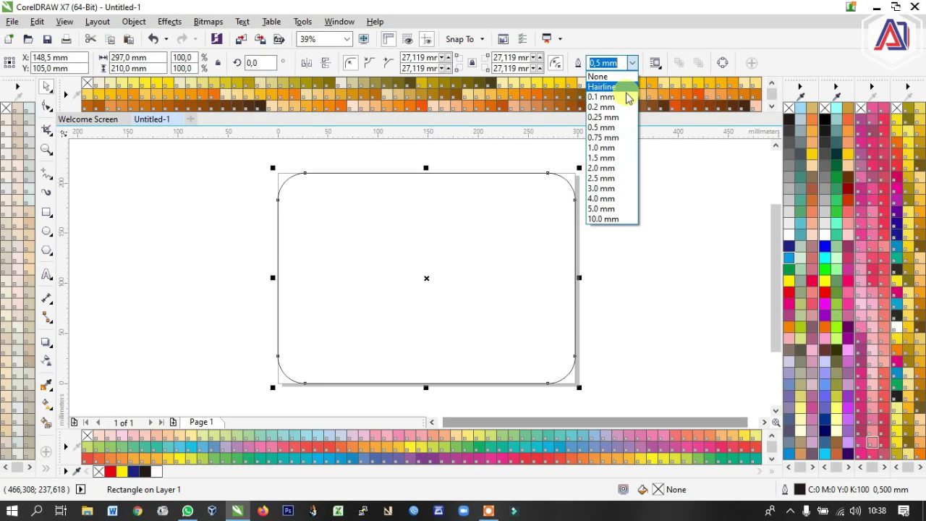
left_click(616, 149)
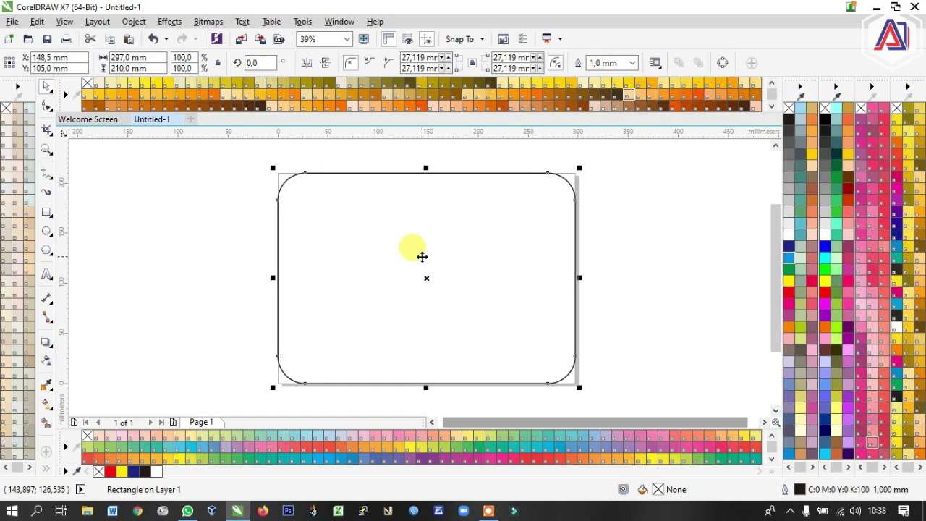
Step: Draw a long horizontal rectangle about 246 mm by 14 mm across the middle of the rounded frame as a road
scroll(242, 210, "up", 2)
scroll(478, 264, "down", 2)
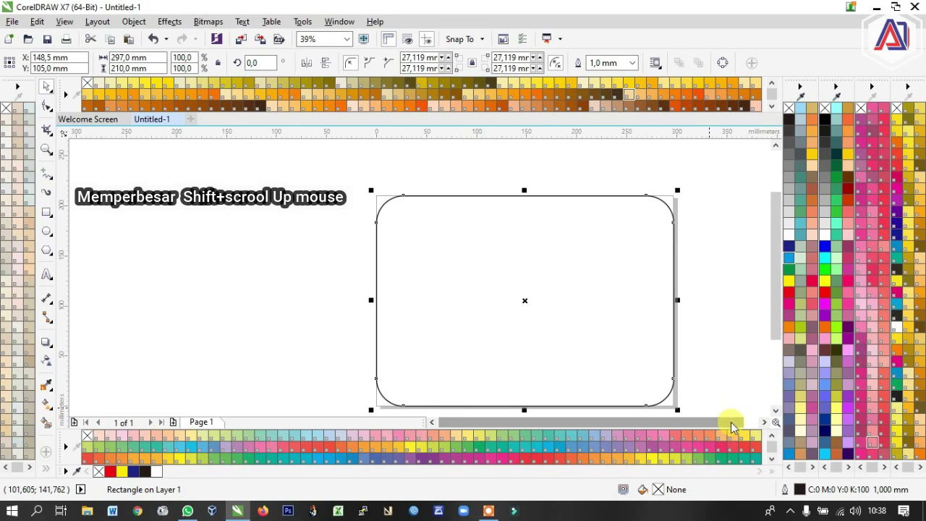
left_click(765, 422)
scroll(457, 314, "up", 1)
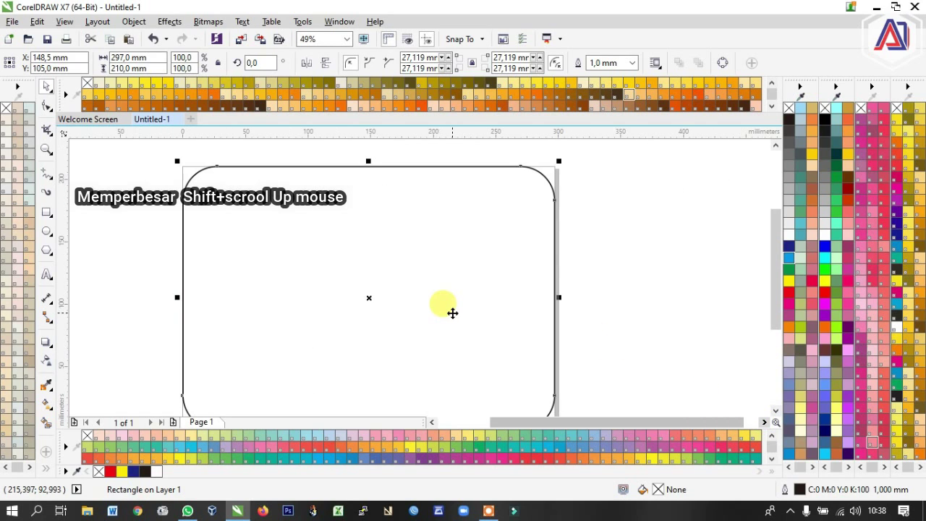
left_click_drag(771, 281, 772, 283)
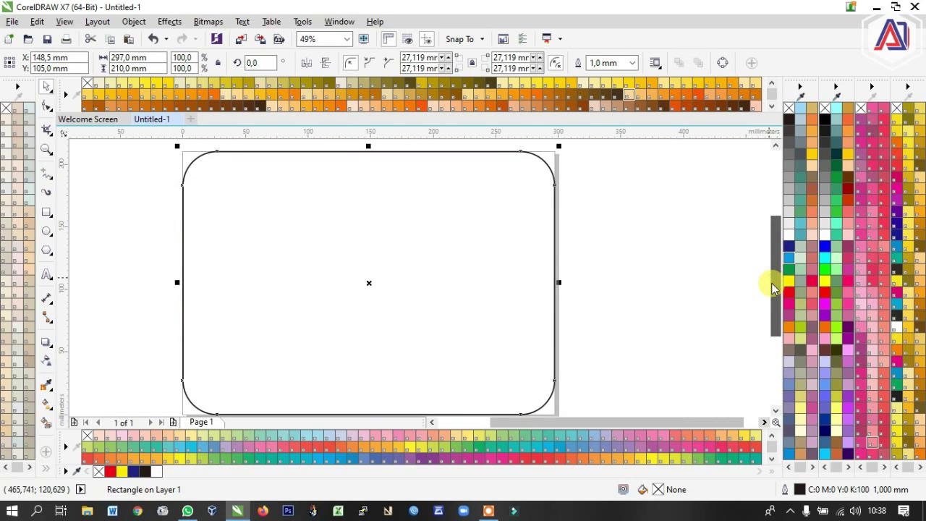
left_click(45, 212)
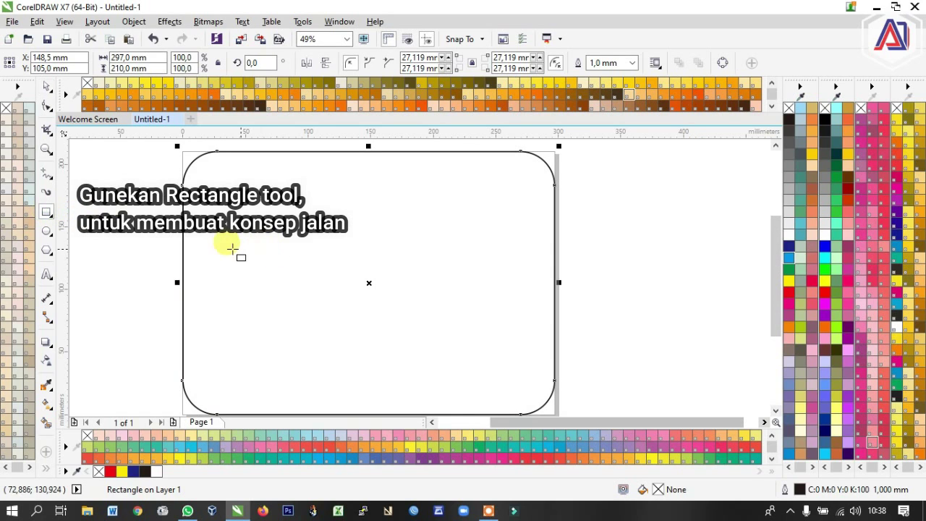
mouse_move(205, 251)
left_mouse_down()
mouse_move(464, 281)
mouse_move(525, 267)
mouse_move(513, 267)
left_mouse_up()
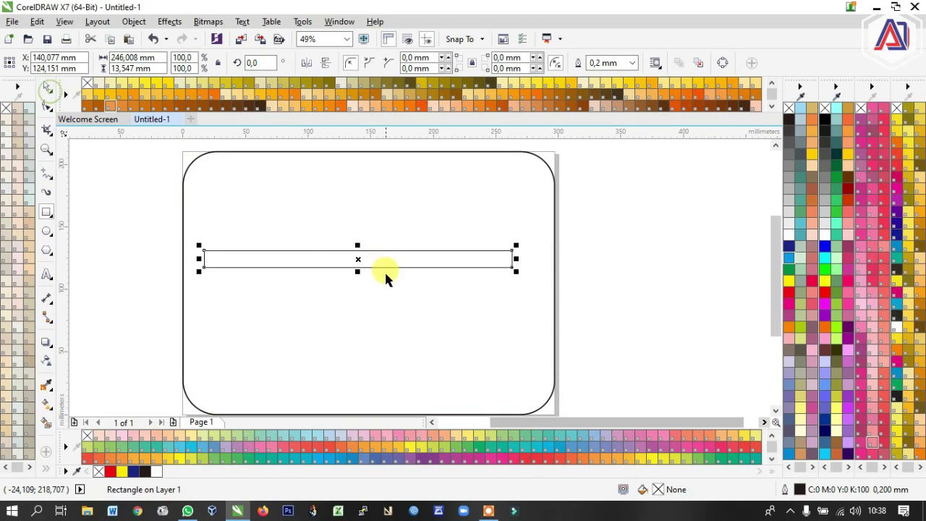
Step: Centre the horizontal bar within the frame and slim it to about 245 mm by 11 mm
left_click_drag(349, 257, 363, 261)
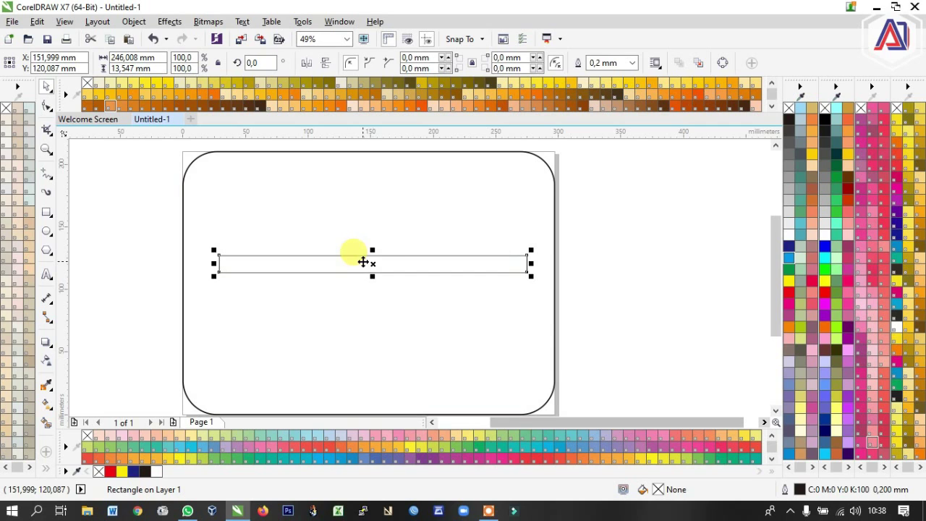
mouse_move(528, 274)
left_mouse_down()
mouse_move(463, 272)
mouse_move(546, 264)
mouse_move(530, 263)
left_mouse_up()
left_click(46, 212)
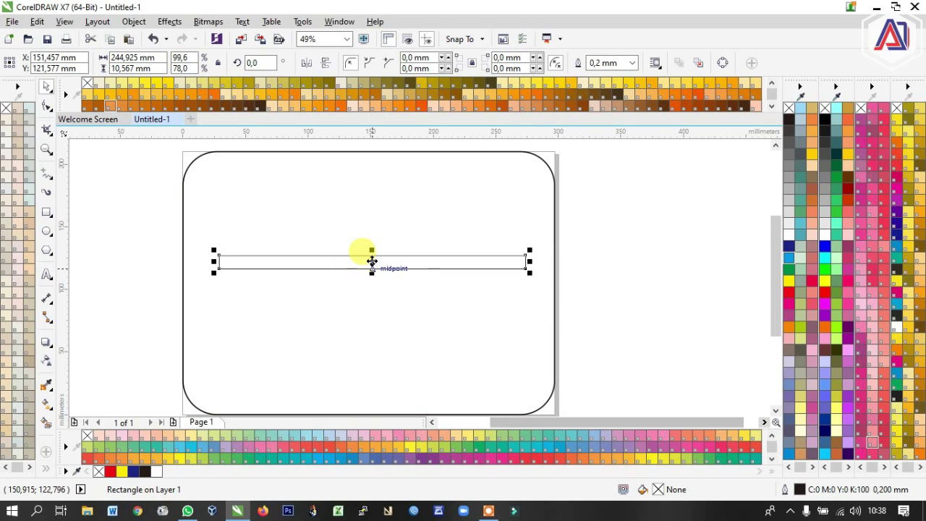
Step: Duplicate the horizontal bar, place the copy below it and rotate the copy to vertical, about 270°
key("ctrl+d")
left_click_drag(378, 256, 377, 305)
left_click(376, 305)
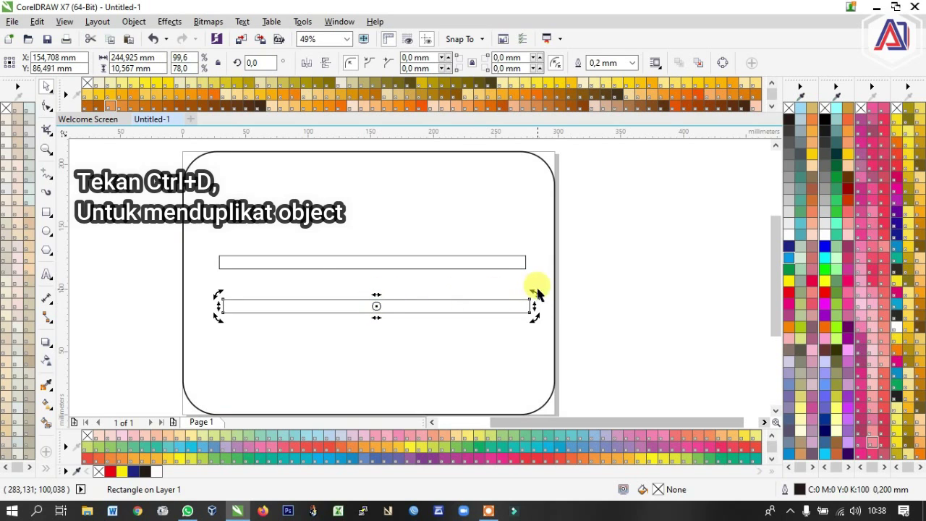
left_click_drag(536, 292, 383, 382)
Step: Shorten the vertical bar to about 108 mm and place it below the horizontal bar, right of centre
scroll(419, 233, "down", 2)
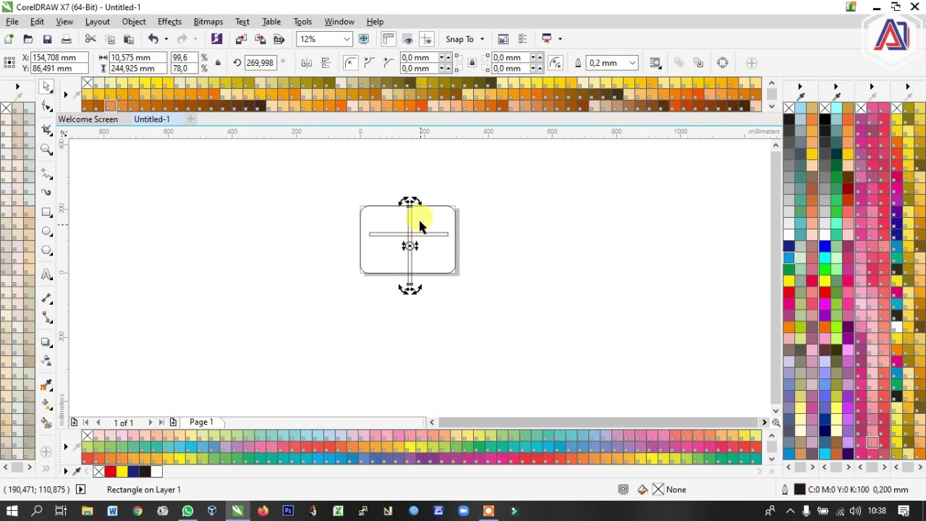
scroll(416, 211, "up", 1)
left_click(433, 182)
left_click(404, 202)
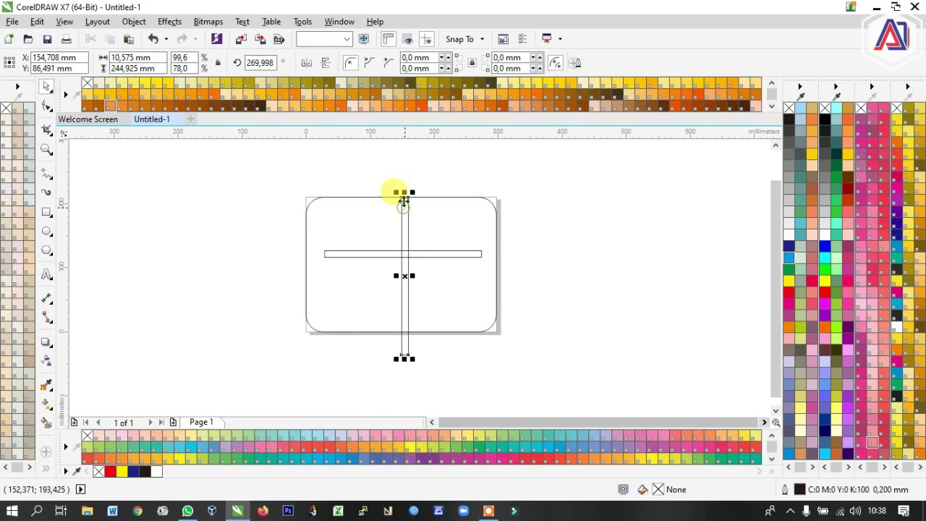
left_click_drag(404, 192, 404, 237)
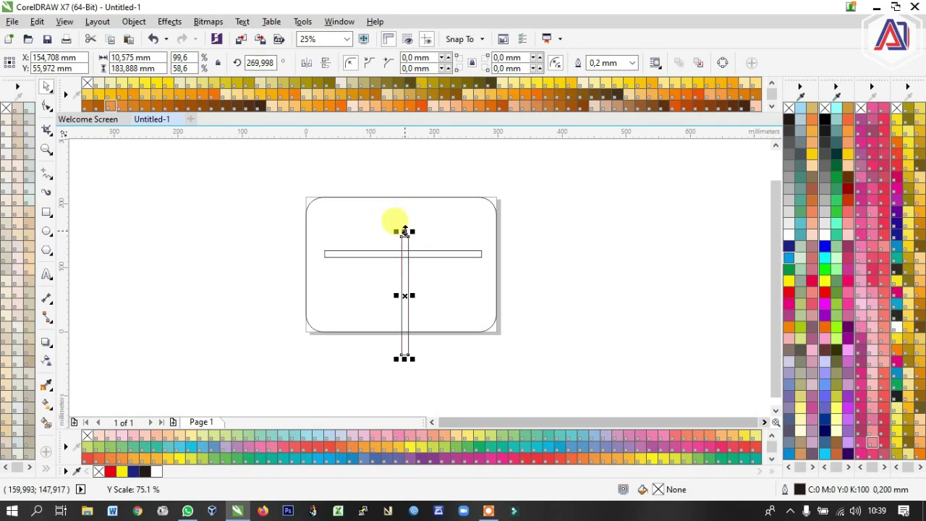
left_click_drag(407, 293, 419, 312)
left_click_drag(420, 373, 421, 325)
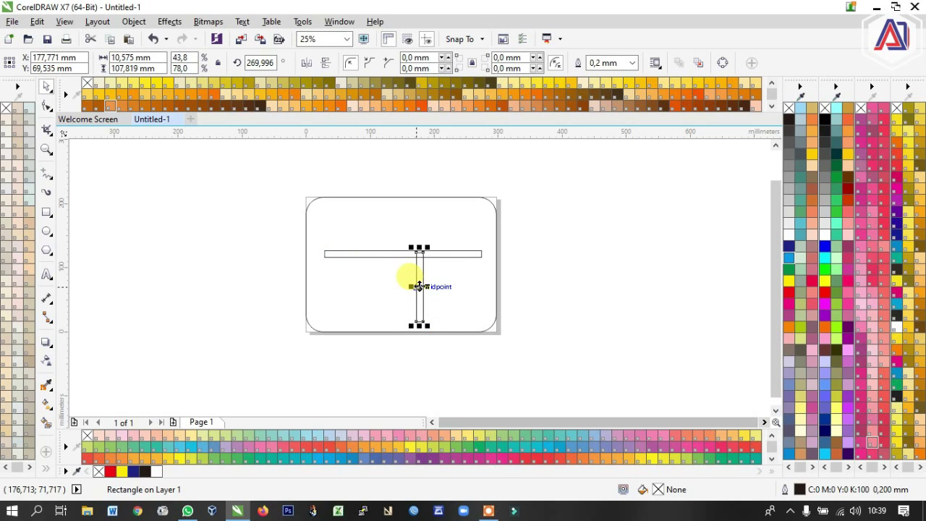
Step: Copy the vertical bar to the left half below the horizontal bar, and place another copy above it
left_click_drag(419, 286, 361, 287)
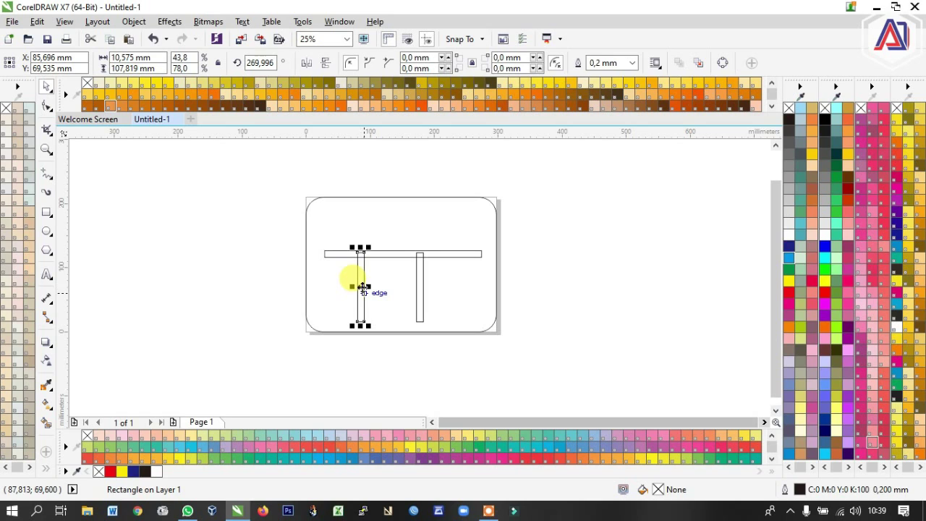
left_click_drag(363, 287, 378, 219)
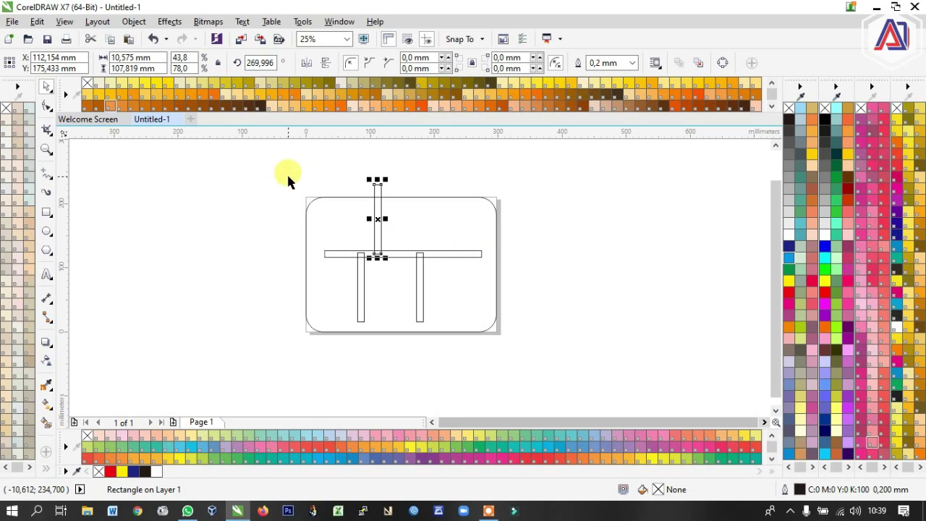
Step: Scale all four road bars together to about 215 mm by 187 mm and centre them inside the rounded frame
mouse_move(307, 151)
left_mouse_down()
mouse_move(407, 325)
mouse_move(486, 373)
left_mouse_up()
left_click_drag(404, 255, 403, 258)
left_click_drag(486, 183, 466, 204)
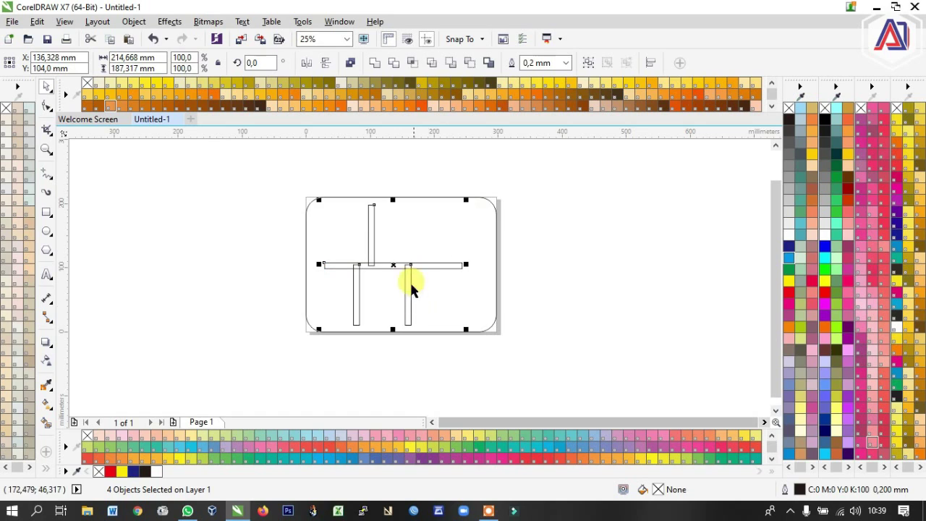
left_click_drag(397, 266, 425, 277)
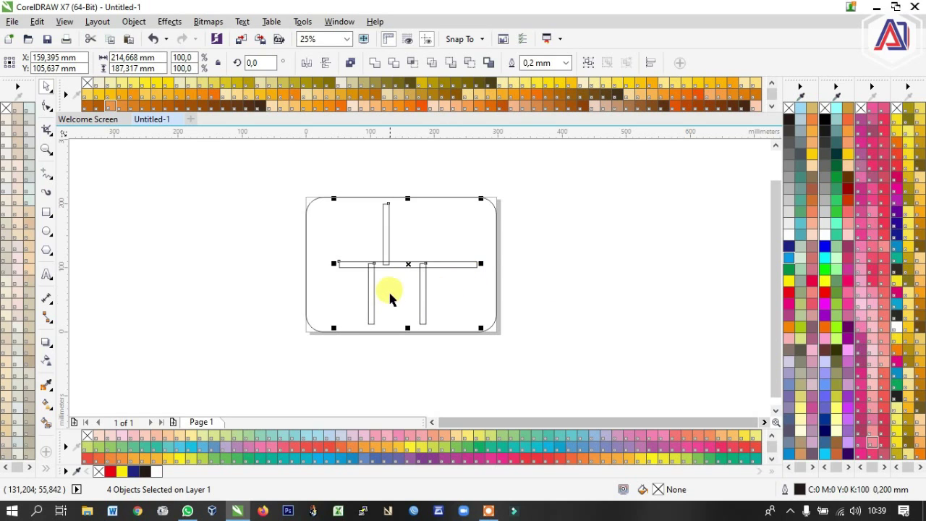
Step: Move the lower right vertical bar farther right along the horizontal bar
scroll(390, 299, "up", 2)
scroll(432, 297, "down", 2)
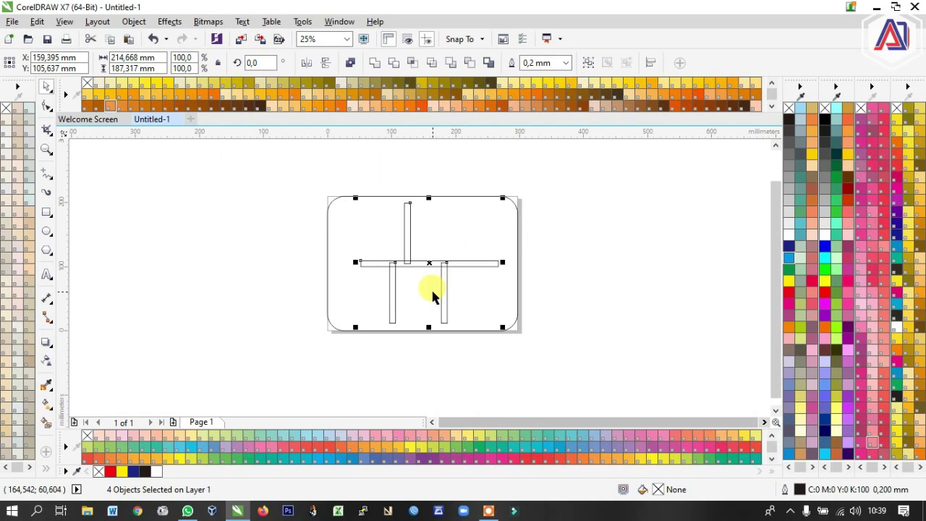
left_click(542, 271)
left_click_drag(443, 288, 462, 288)
left_click(540, 268)
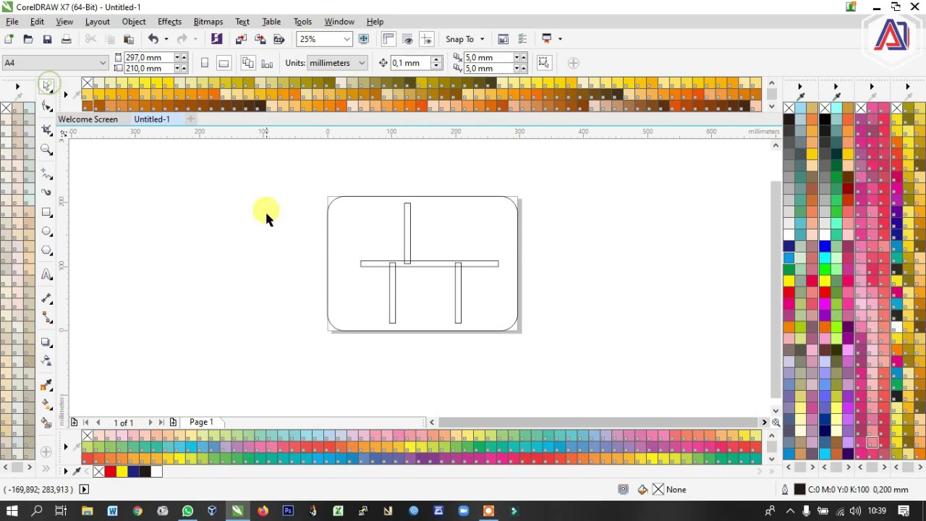
Step: Lock the rounded background rectangle in place
left_click(343, 208)
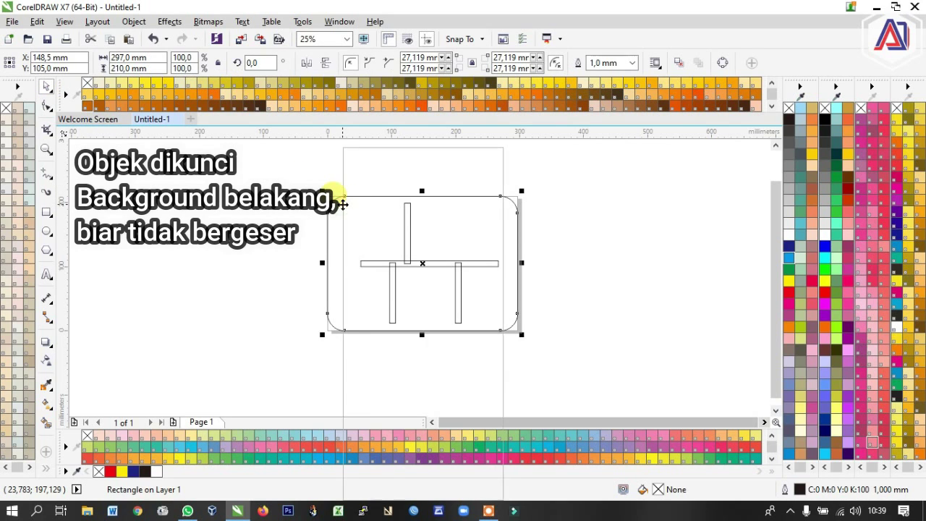
right_click(343, 208)
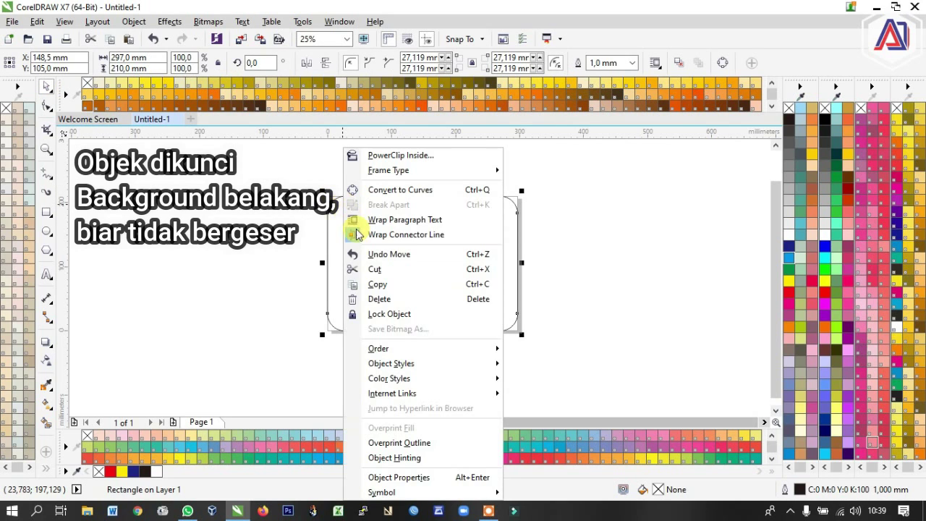
left_click(395, 315)
Step: Weld the four road bars into one shape and fill it with black
left_click_drag(348, 201, 502, 331)
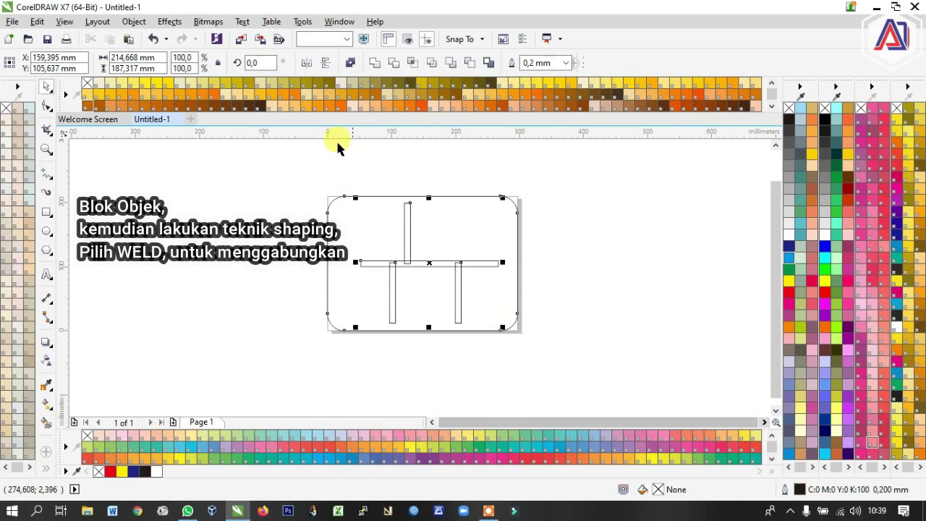
left_click(374, 63)
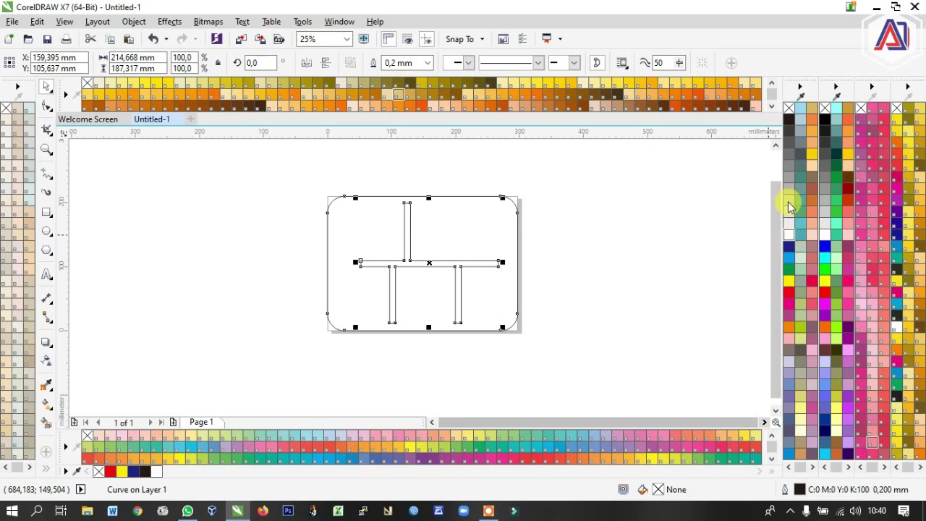
left_click(789, 120)
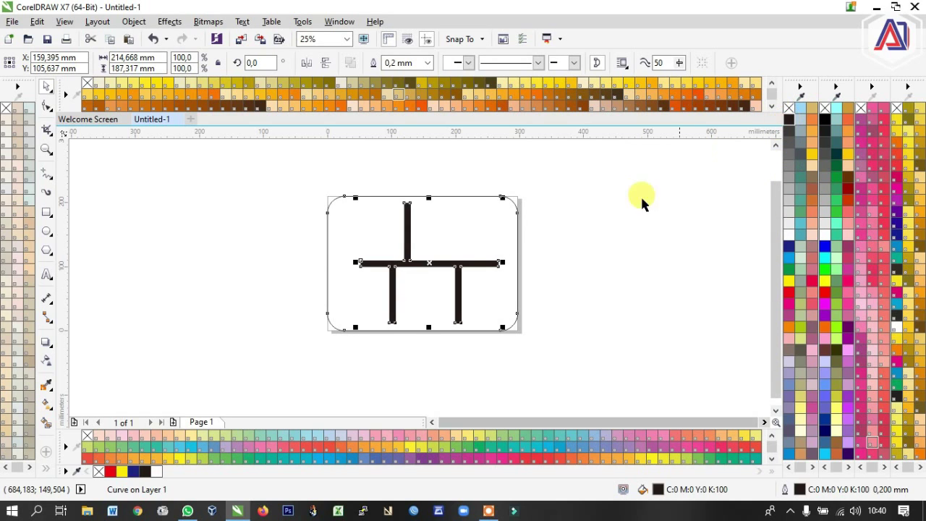
Step: Duplicate the black road shape, fill the copy with white and offset it slightly up and right of the original
key("ctrl+d")
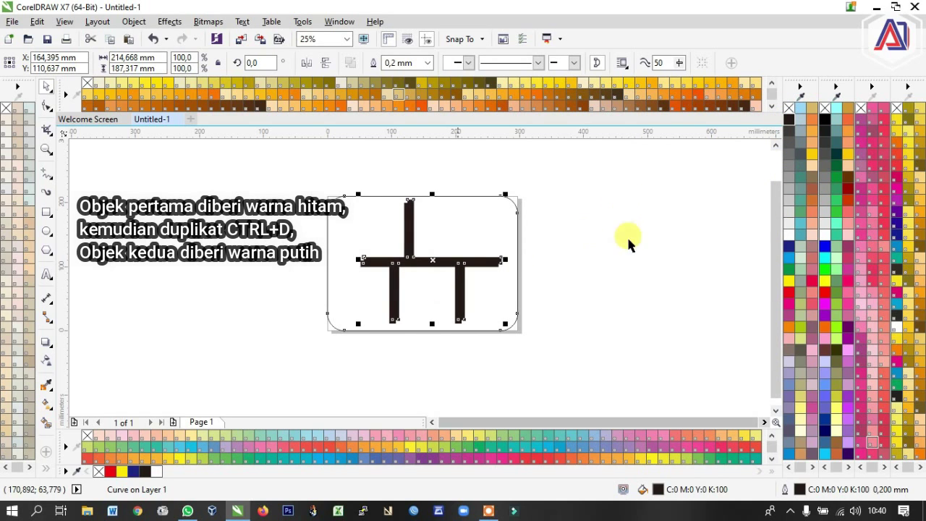
left_click(787, 233)
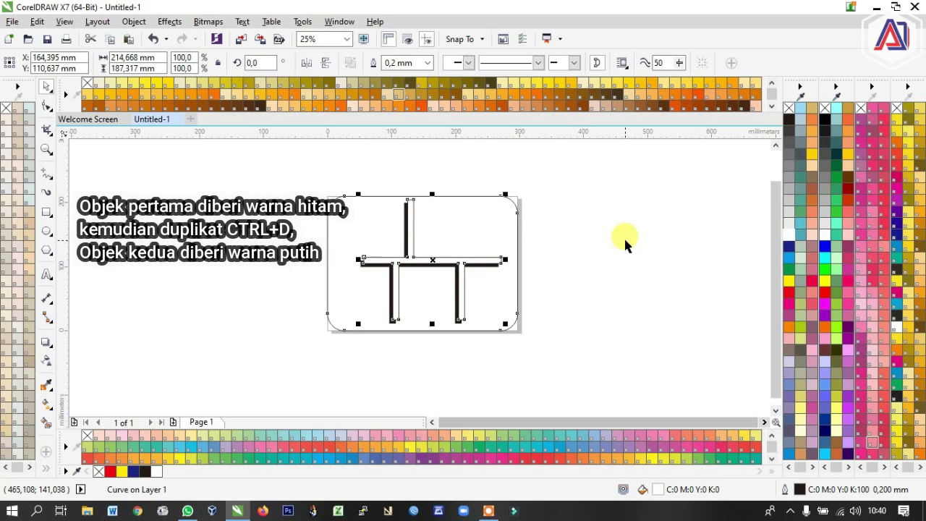
scroll(424, 244, "up", 1)
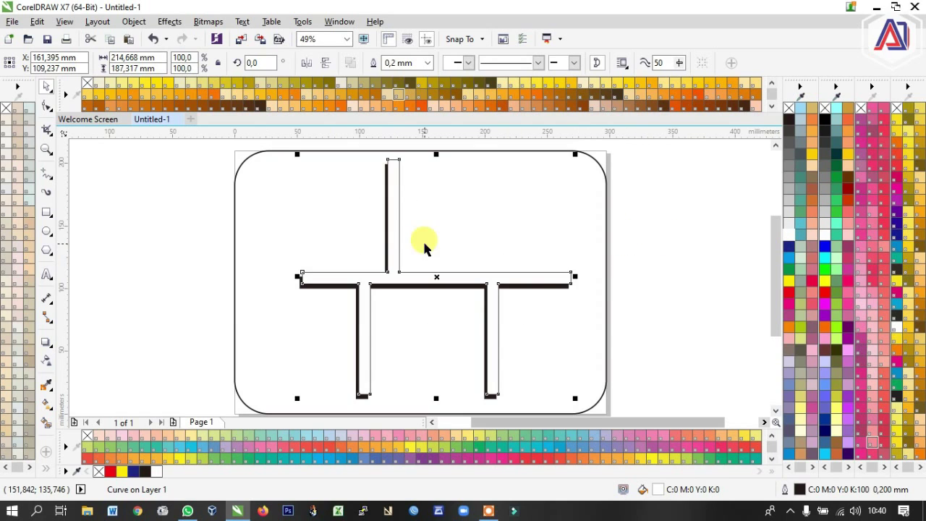
left_click(656, 294)
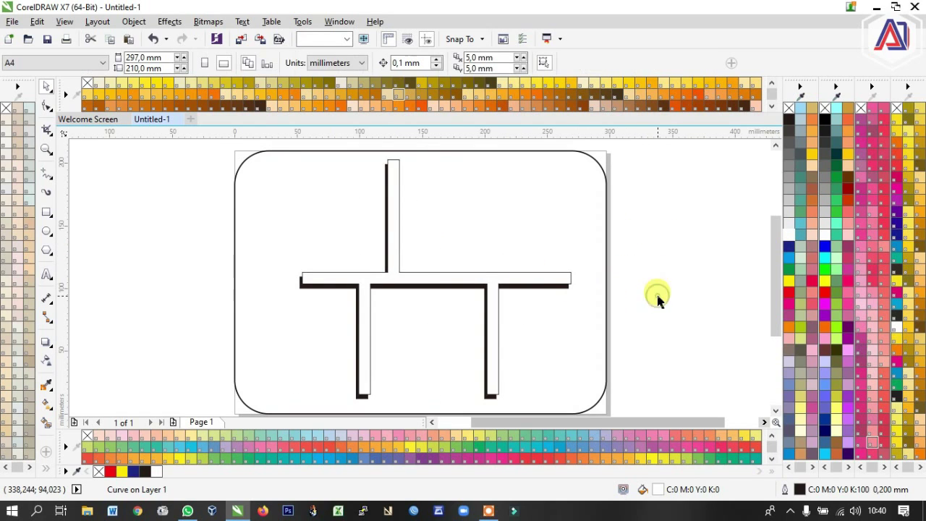
Step: Add the artistic text "Jl. Raya Senturang" below the horizontal road, inside the frame
left_click(47, 276)
left_click(272, 320)
type("Jl.")
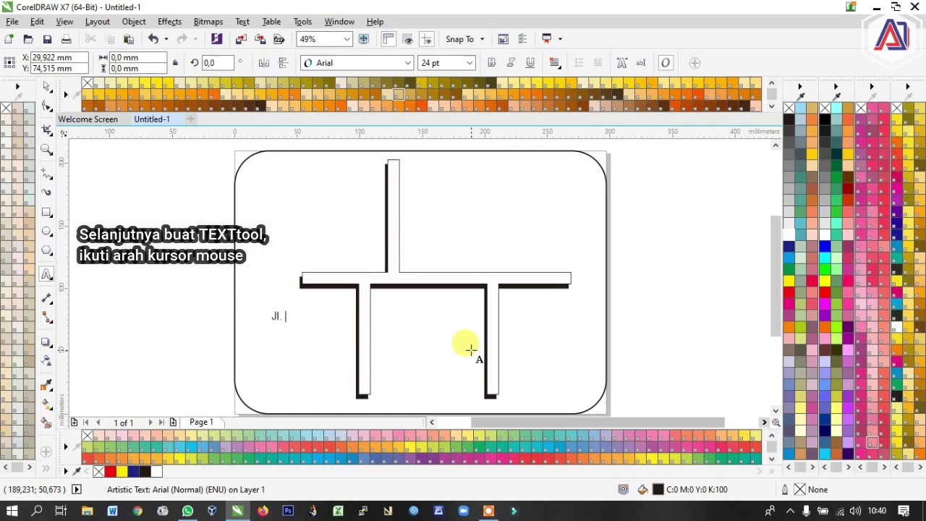
type(" Raya Senturang")
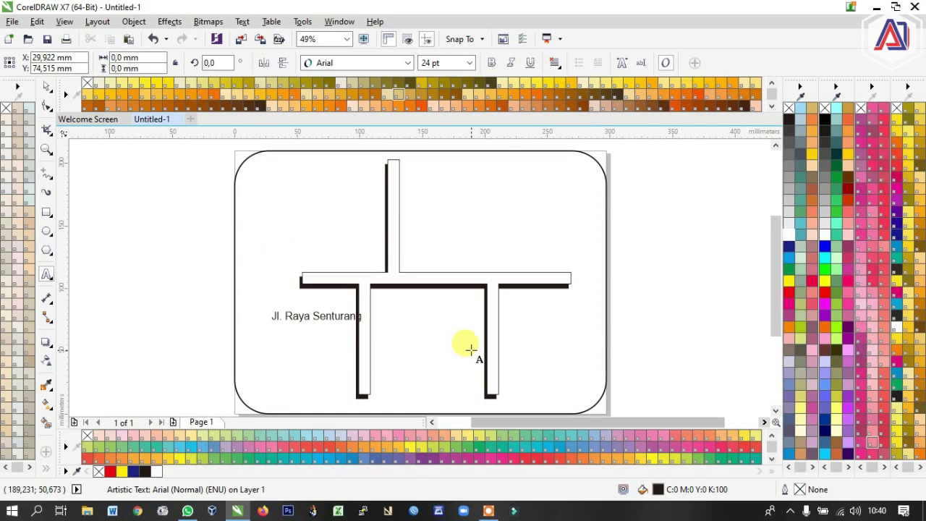
Step: Set the street name's font size to 20 pt
left_click(47, 86)
left_click(452, 62)
left_click(434, 63)
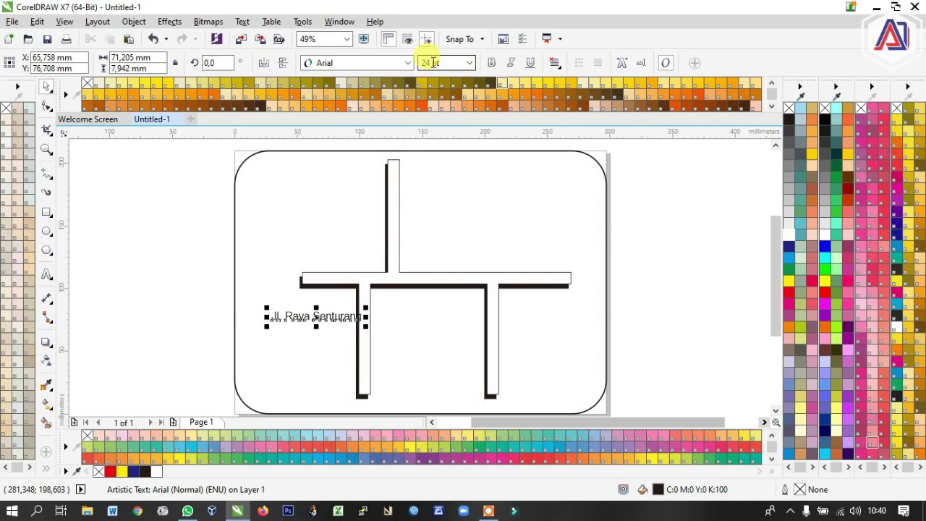
type("2")
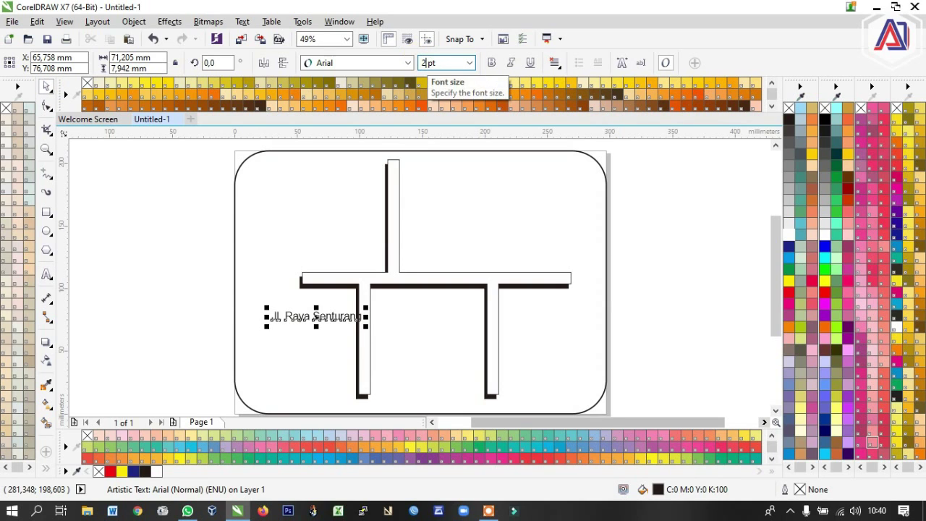
left_click(328, 209)
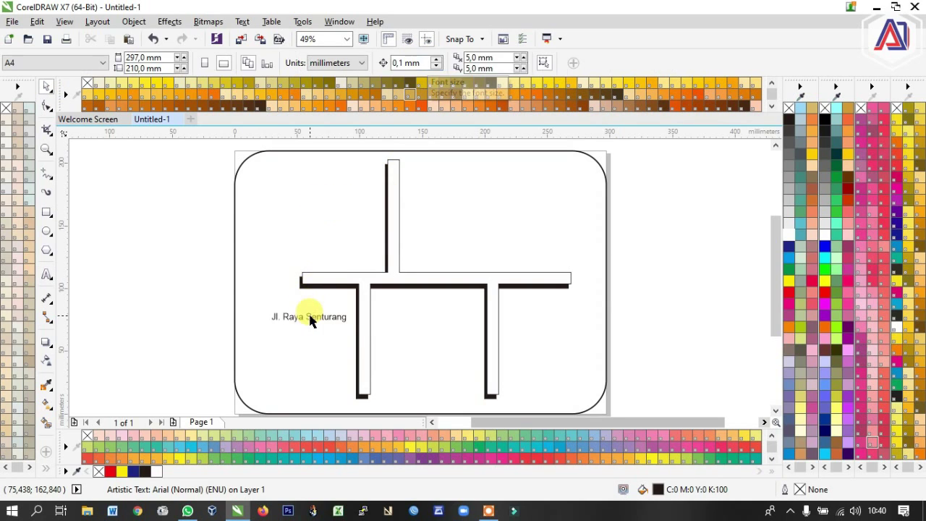
Step: Move the street name onto the middle of the horizontal white road and nudge it up to sit centred within the road's height
left_click_drag(310, 320, 433, 280)
key("Up")
key("Up")
key("Up")
key("Up")
key("Up")
key("Up")
key("Up")
key("Up")
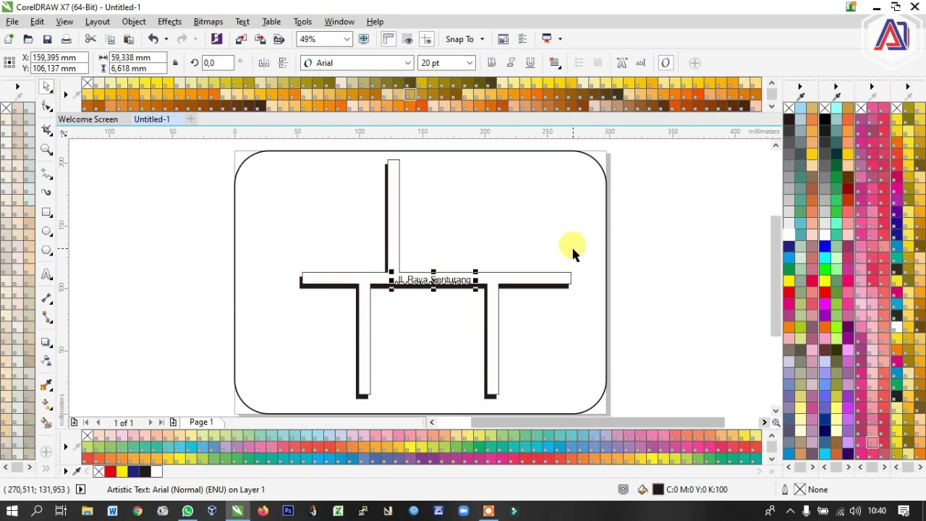
key("Up")
key("Up")
key("Up")
key("Up")
key("Up")
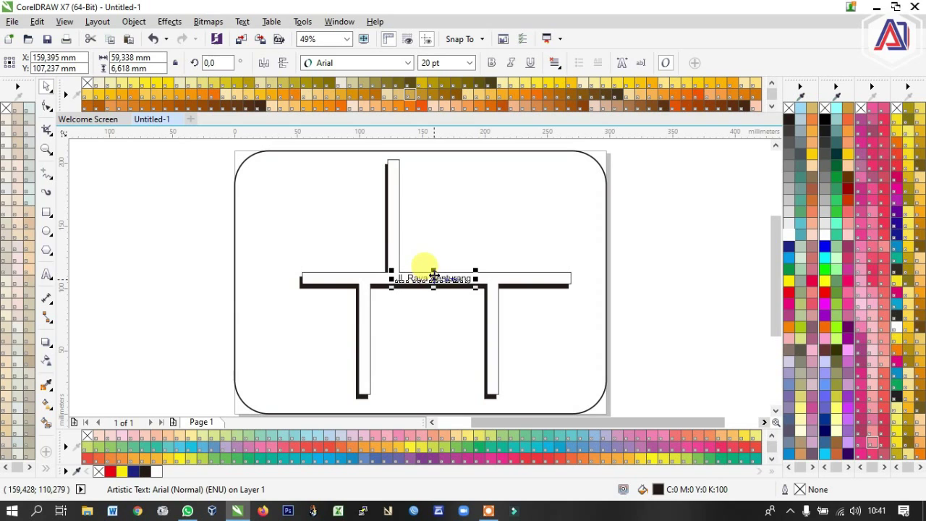
Step: Duplicate the street name to just below the horizontal road's right end and change the copy's text to "Sambas"
key("ctrl+d")
left_click_drag(439, 273, 569, 301)
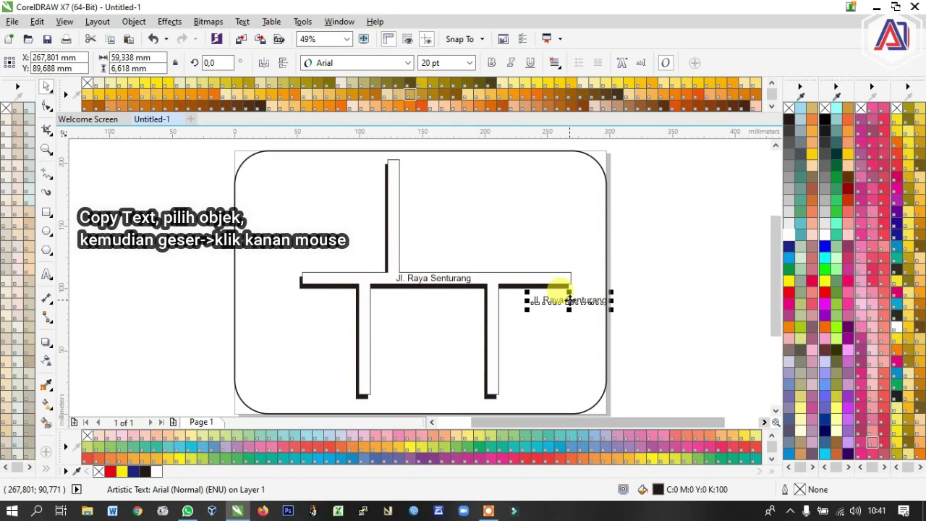
left_click_drag(568, 299, 569, 299)
key("F8")
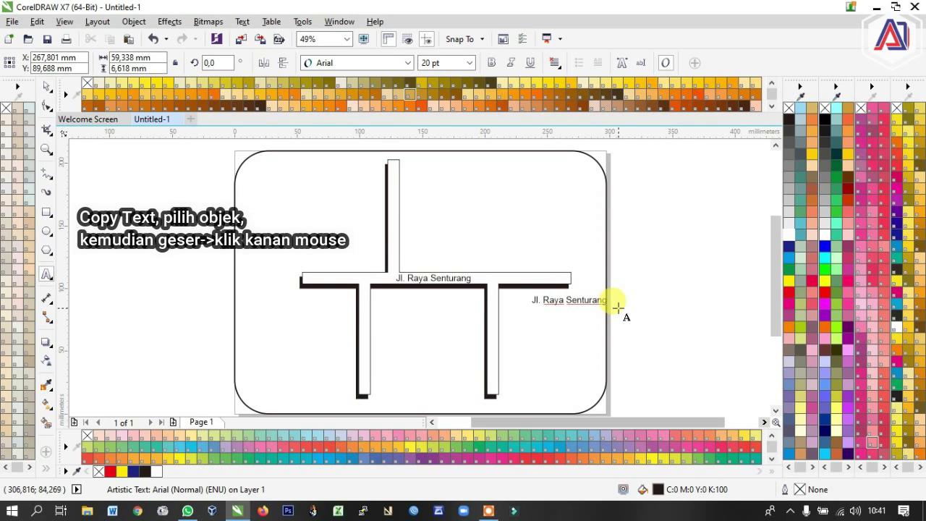
key("ctrl+a")
key("BackSpace")
type("Samb")
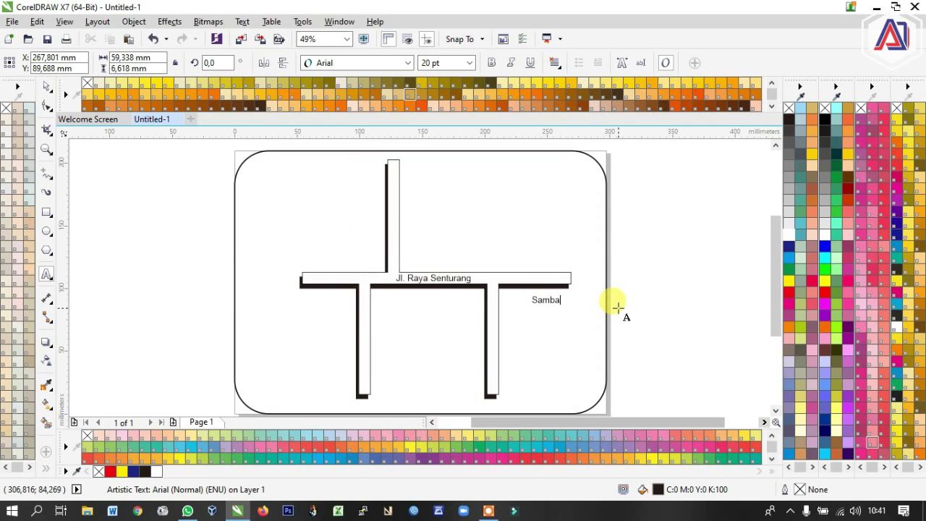
key("Escape")
Step: Copy the Sambas label to the horizontal road's left end and change the copy's text to "Pemangkat"
left_click(48, 86)
left_click_drag(565, 300, 272, 280)
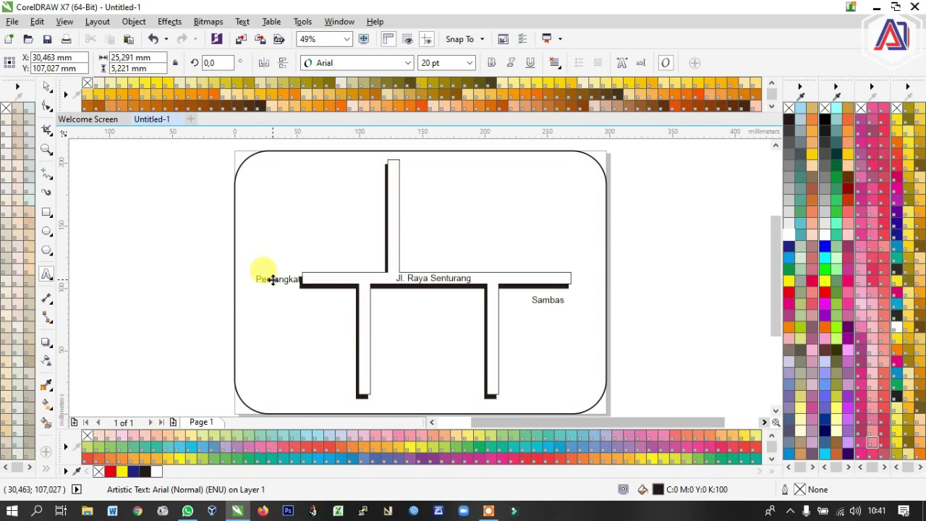
left_click_drag(272, 279, 272, 280)
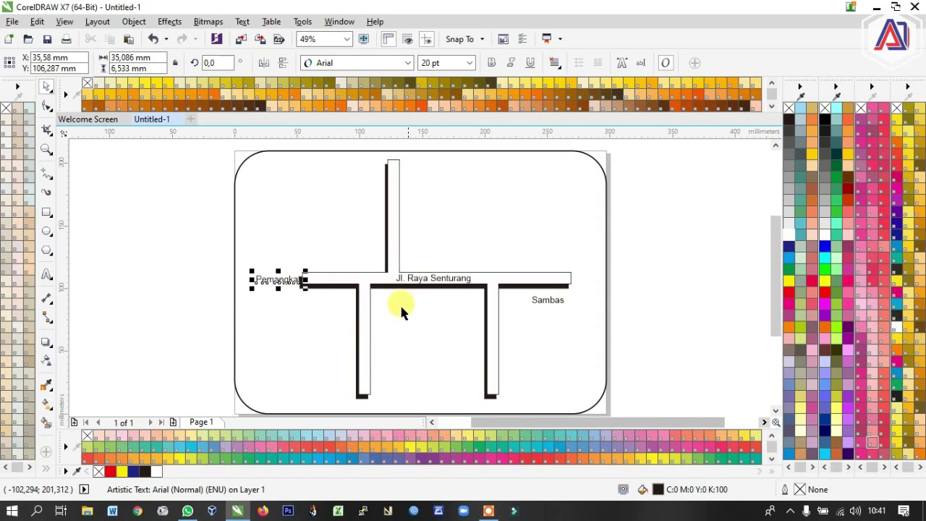
Step: Move the Sambas label past the horizontal road's right end and shift the Pemangkat label left, clear of the road
left_click(366, 270)
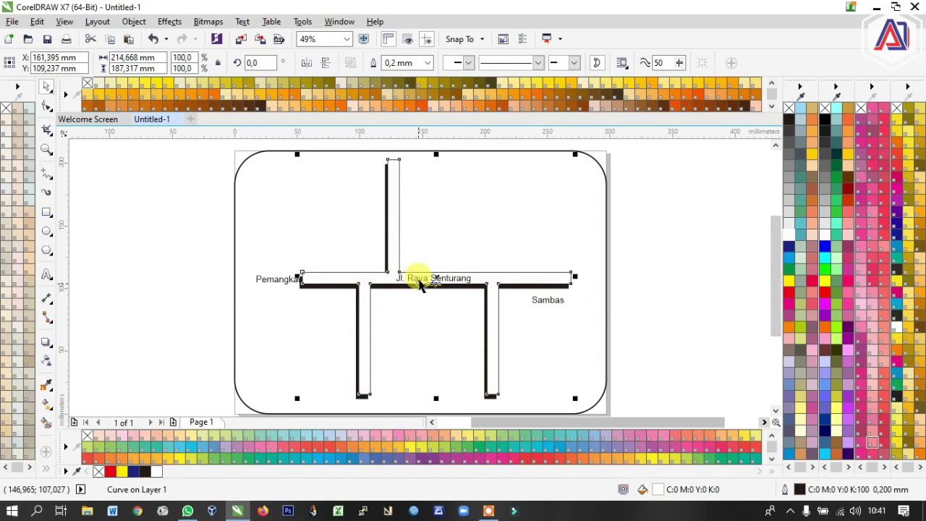
left_click(547, 301)
left_click_drag(543, 298, 608, 281)
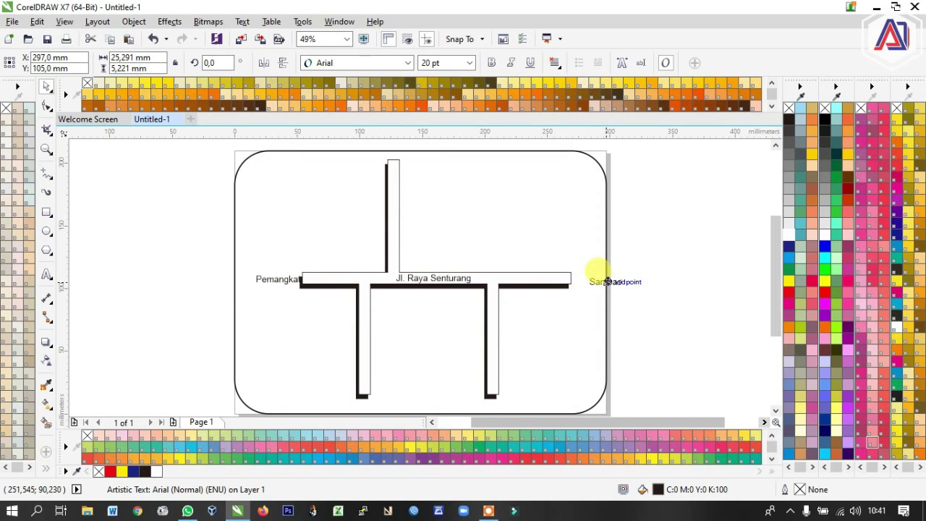
left_click_drag(294, 283, 259, 282)
Step: Move both road shapes together with the street name slightly left and up
left_click_drag(213, 149, 575, 380)
left_click_drag(443, 248, 435, 242)
left_click(197, 225)
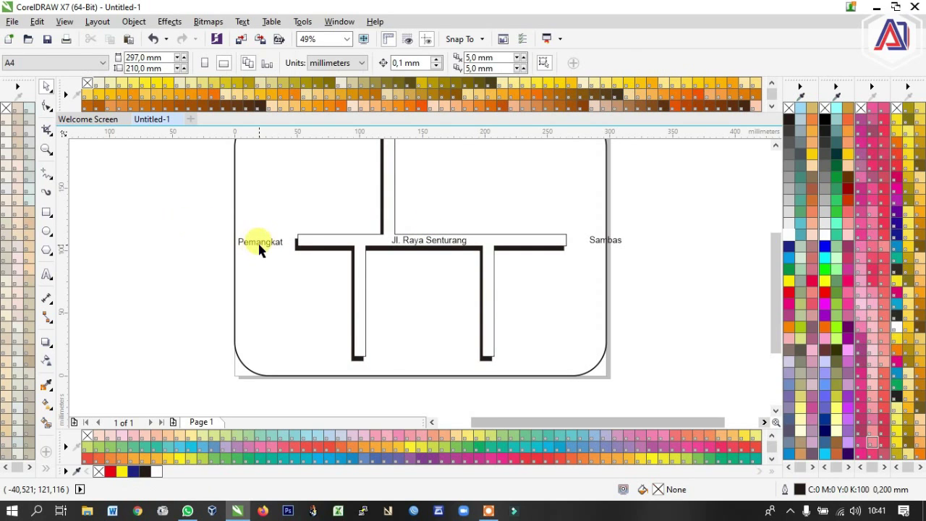
Step: Shift the Pemangkat label slightly right and the Sambas label left, closer to the road's right end
left_click(256, 243)
left_click_drag(254, 242, 263, 241)
left_click_drag(596, 242, 575, 241)
left_click(569, 285)
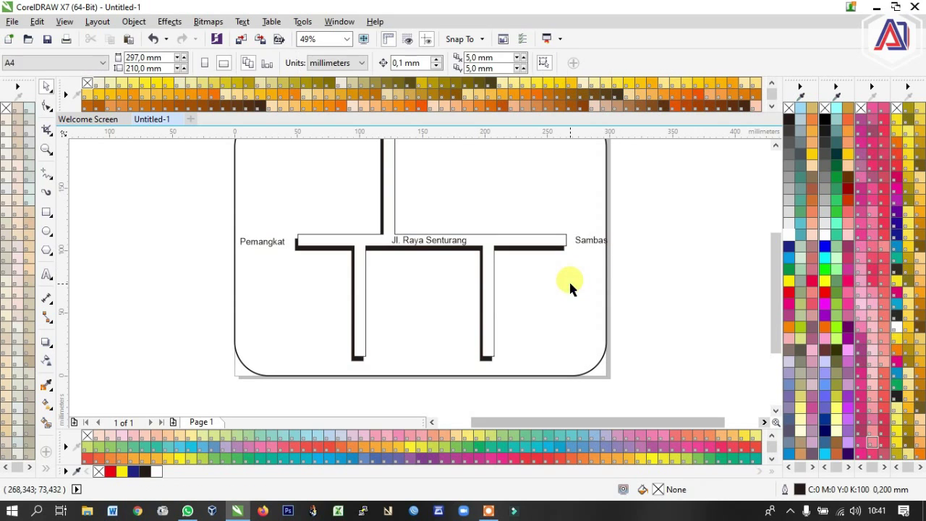
Step: Unlock the rounded background rectangle and stretch its right side outward to a width of about 323 mm
left_click(602, 292)
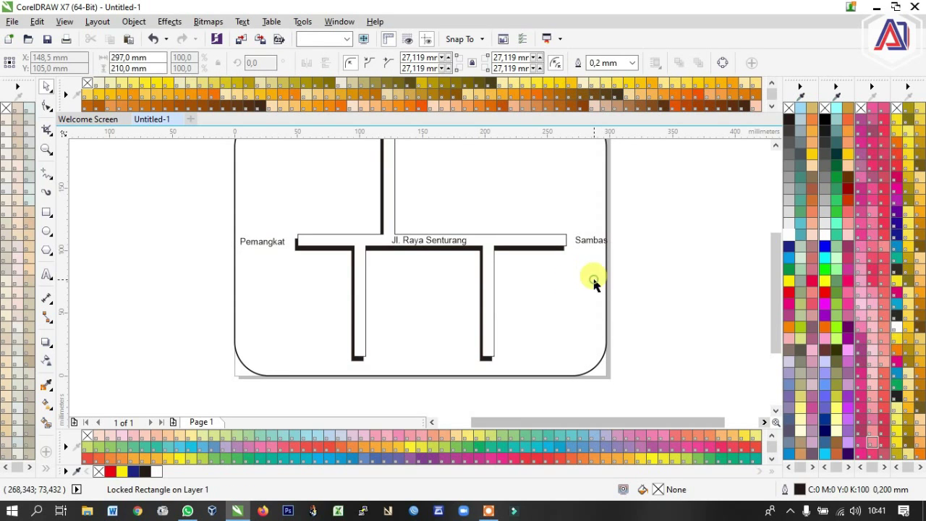
left_click(597, 268)
left_click(606, 242)
left_click_drag(611, 245, 643, 244)
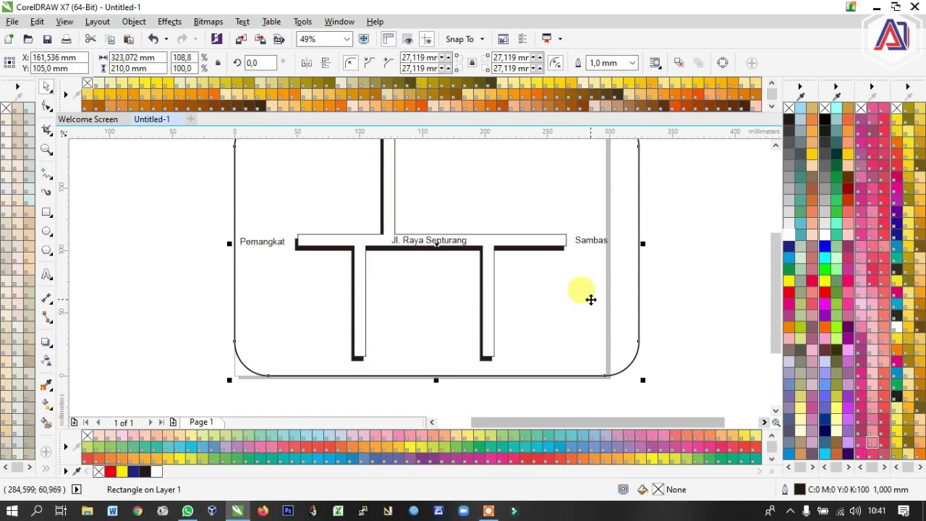
Step: Fill the rounded background rectangle with white
left_click(789, 234)
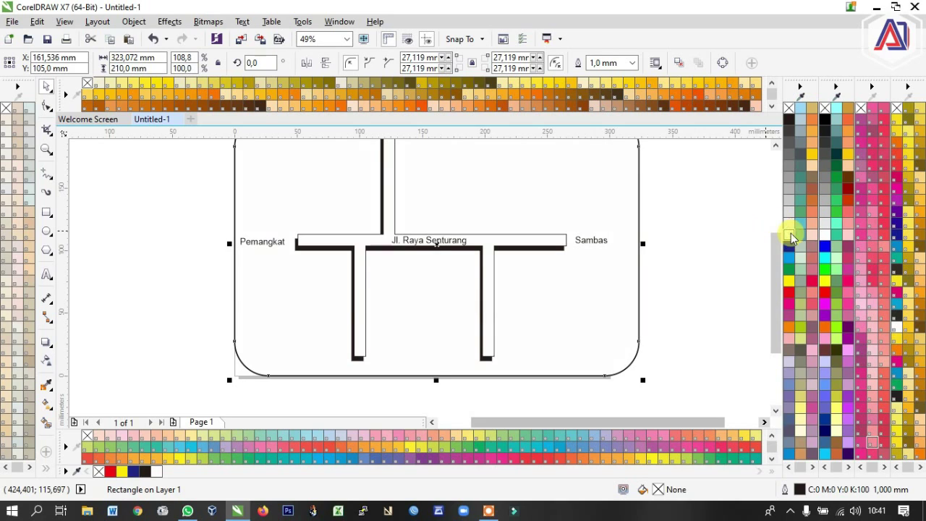
left_click(778, 289)
left_click_drag(777, 289, 777, 276)
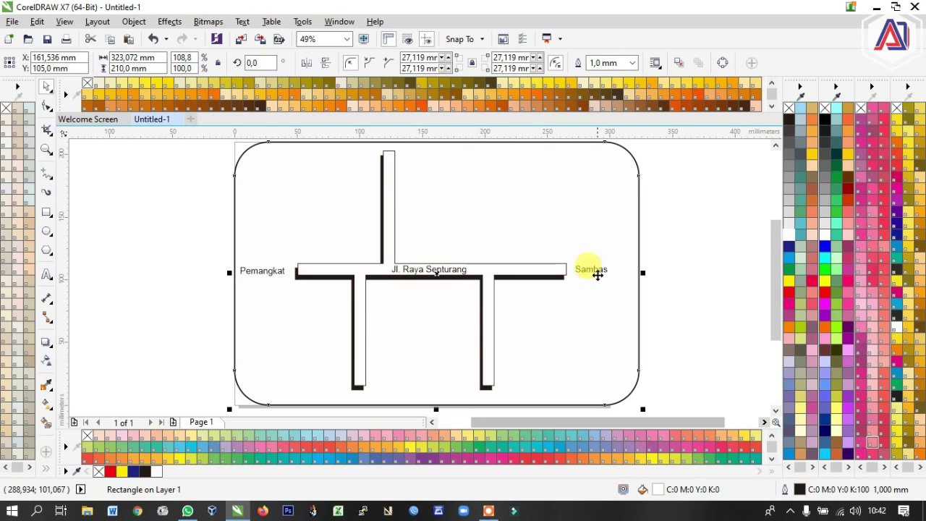
Step: Move the Sambas label farther right, and shift the road shapes with the street name slightly right
left_click_drag(598, 275, 615, 269)
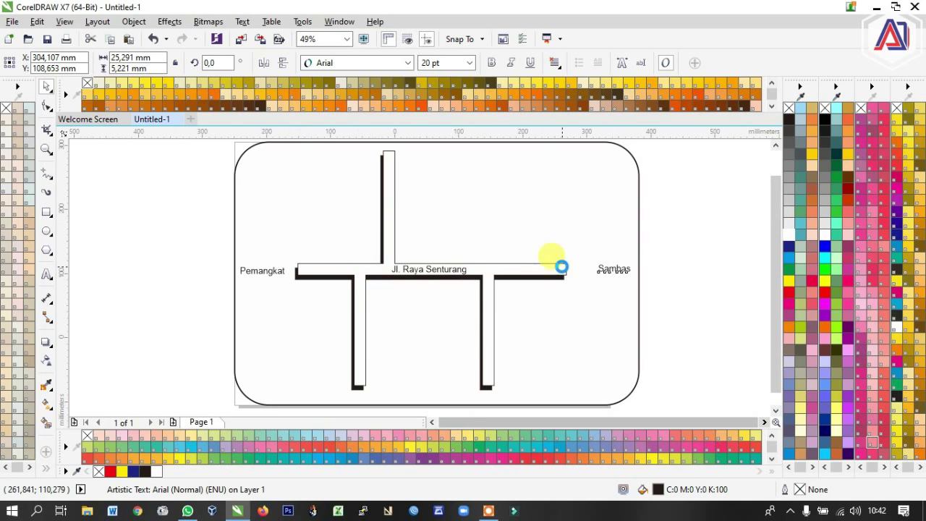
scroll(558, 260, "down", 2)
left_click_drag(419, 179, 450, 257)
left_click_drag(579, 351, 571, 352)
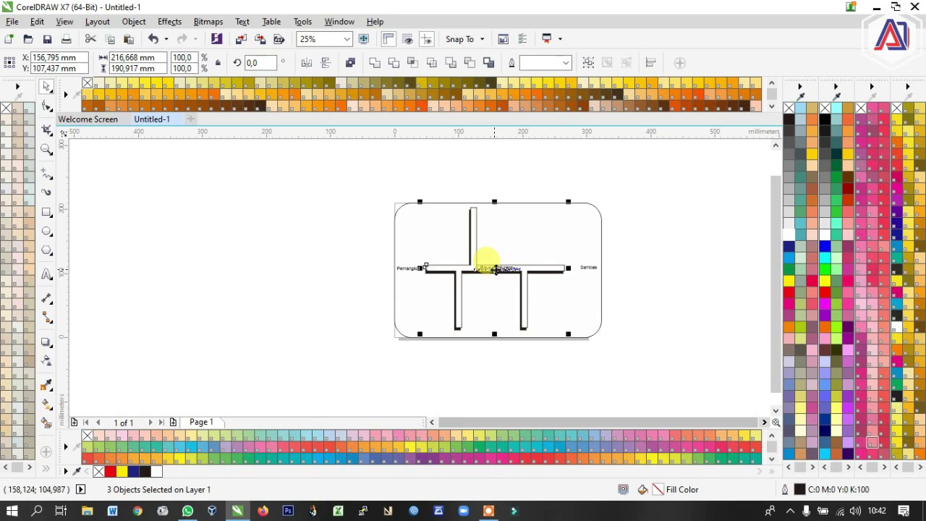
left_click_drag(496, 270, 496, 268)
left_click(648, 309)
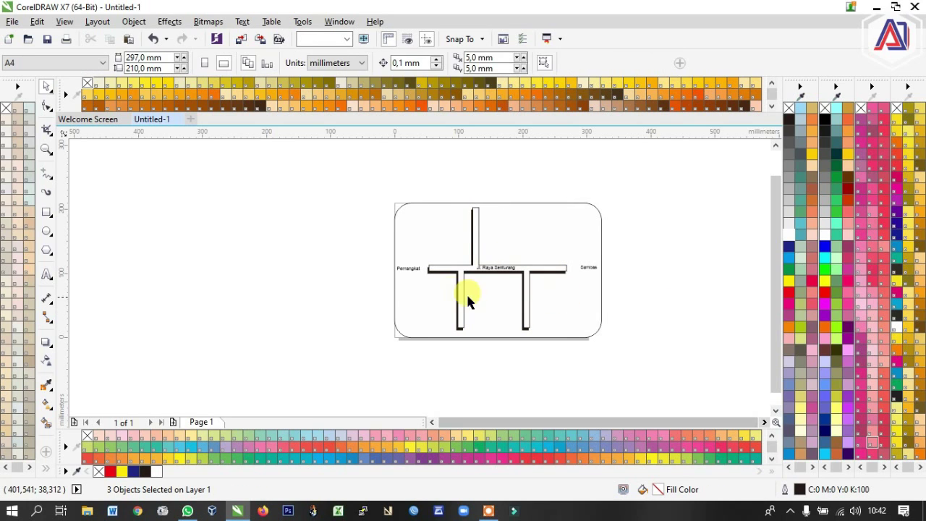
Step: Stretch the rounded rectangle's left side outward to a total width of about 336 mm
left_click(394, 276)
left_click_drag(395, 269, 379, 268)
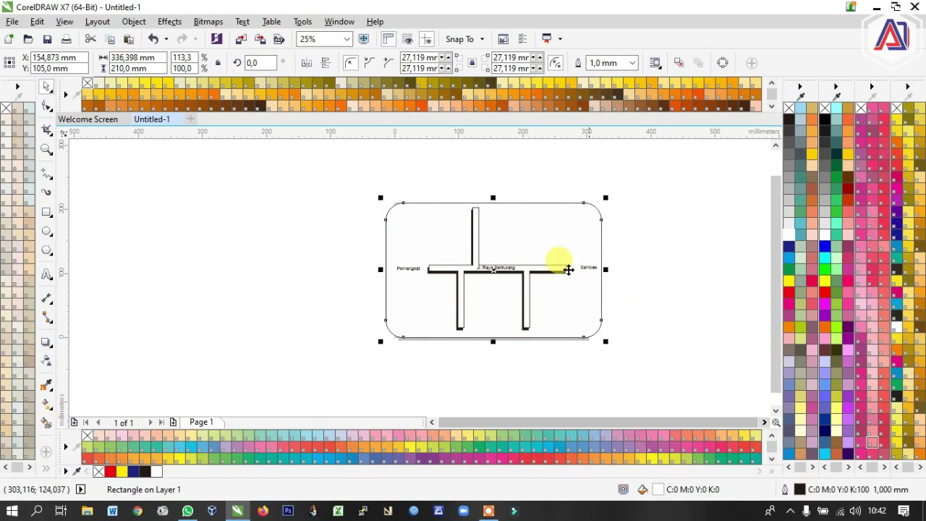
scroll(542, 270, "up", 2)
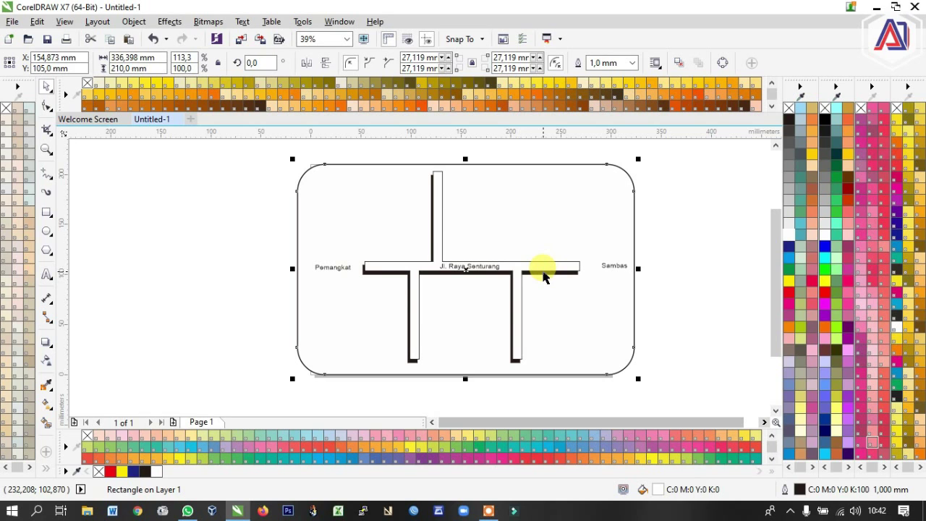
Step: Insert the right-pointing Monotype Sorts arrow character and place it between the horizontal road's right end and the Sambas label
key("ctrl+F11")
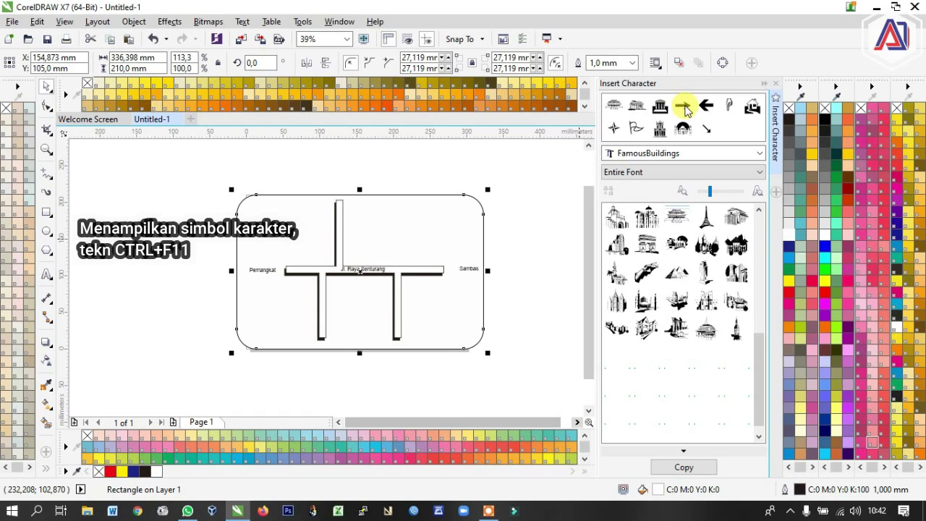
double_click(683, 107)
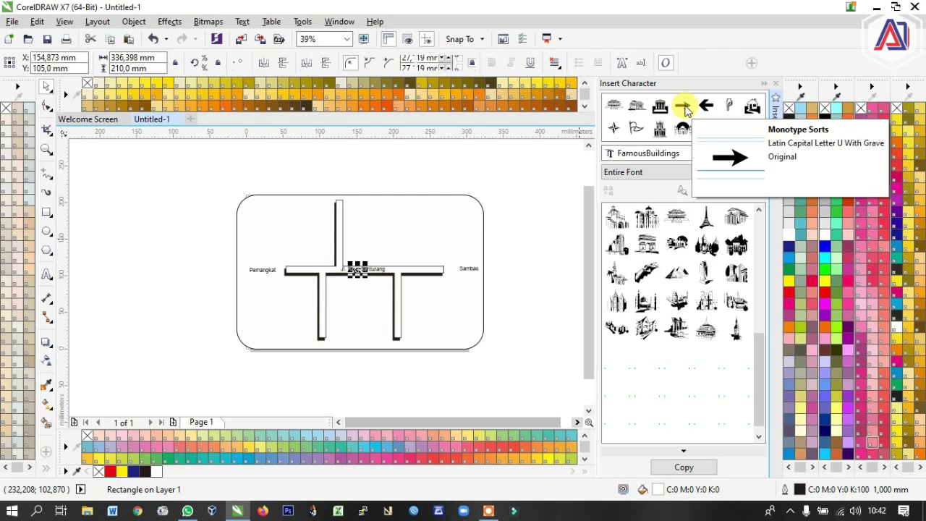
left_click_drag(347, 265, 455, 272)
scroll(445, 260, "up", 2)
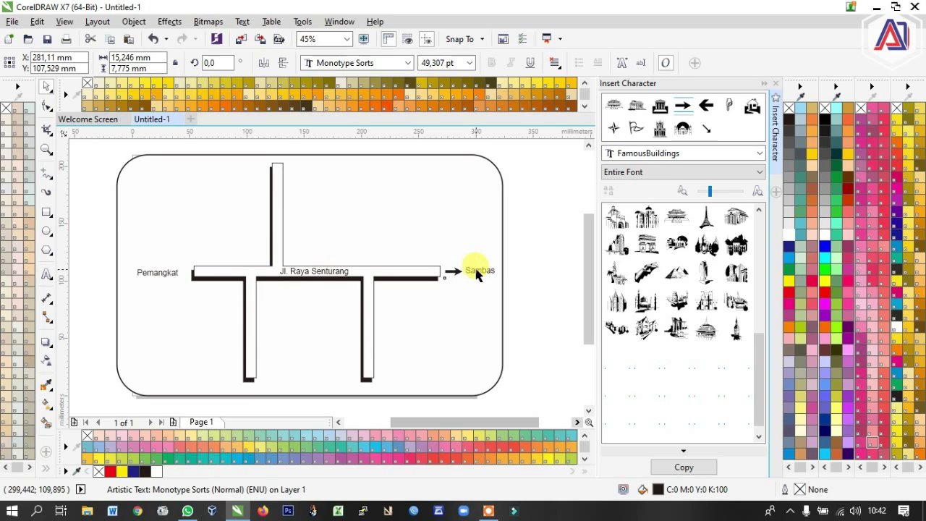
Step: Nudge the Sambas label level with the arrow and move the Pemangkat label slightly left to leave room for an arrow
left_click(479, 271)
left_click(479, 271)
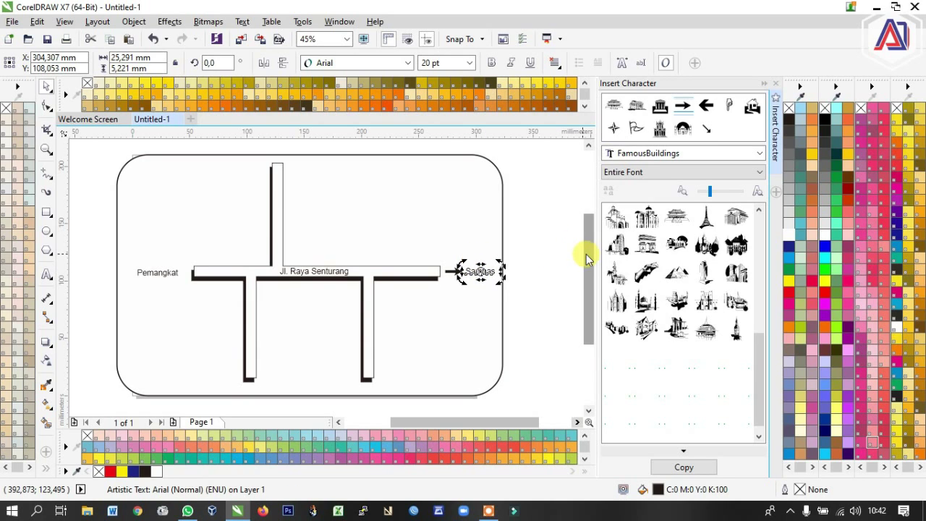
left_click(159, 272)
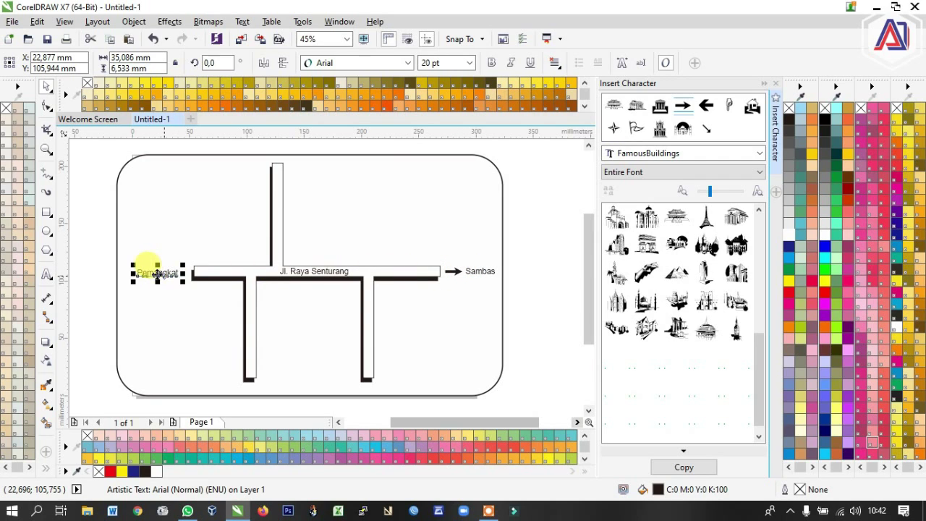
left_click_drag(157, 273, 149, 273)
Step: Move the arrow between the Pemangkat label and the road's left end and flip it to point left
left_click_drag(449, 268, 183, 273)
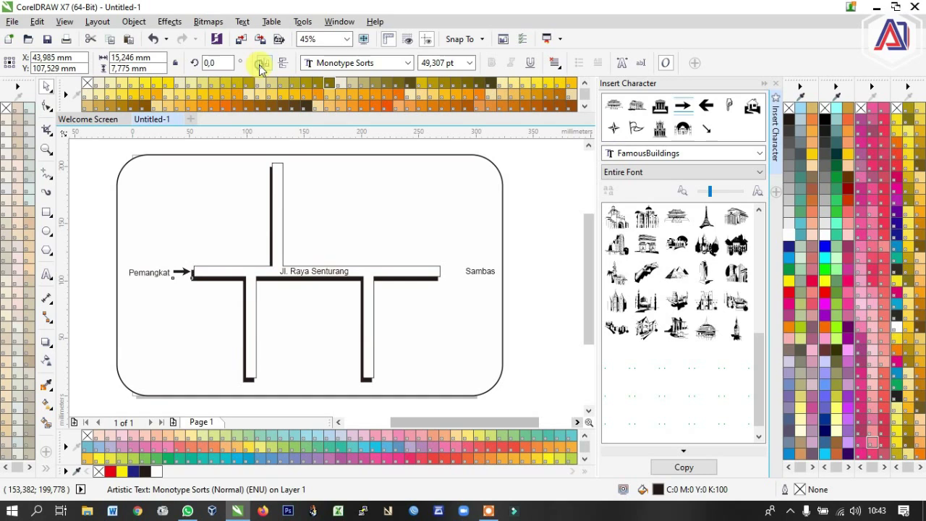
left_click(147, 281)
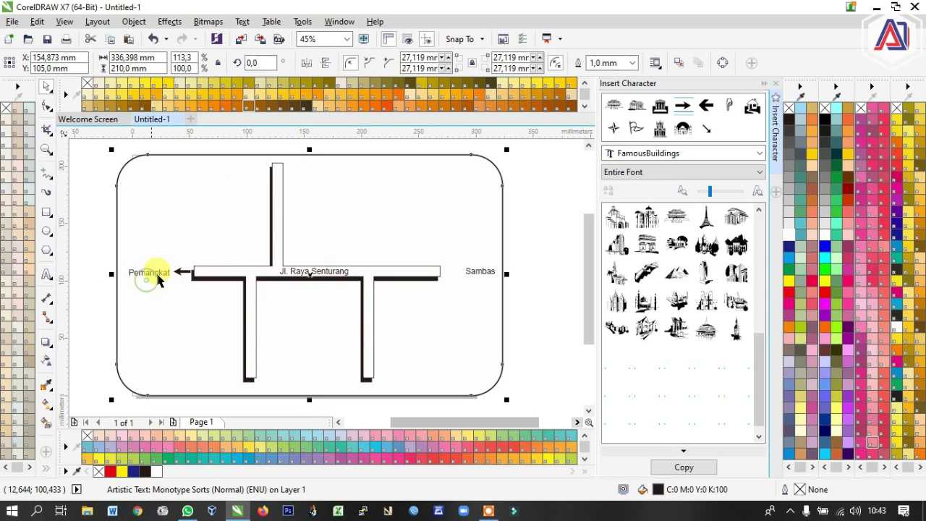
Step: Nudge the left-pointing arrow slightly left, away from the road, and raise the Pemangkat label level with it
left_click(182, 270)
key("Left")
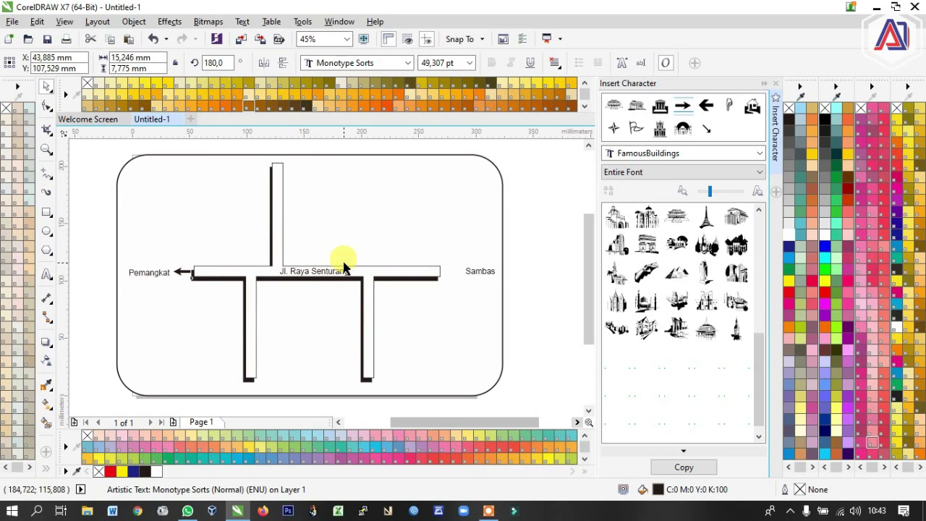
key("Left")
key("Left")
key("Left")
key("Left")
key("Left")
key("Left")
key("Left")
key("Left")
key("Left")
key("Left")
key("Left")
left_click(147, 272)
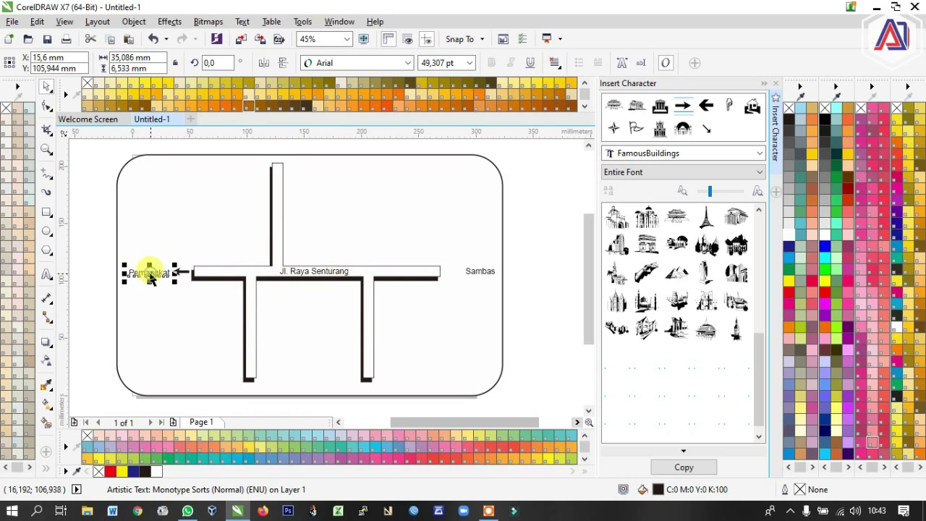
left_click_drag(149, 273, 149, 267)
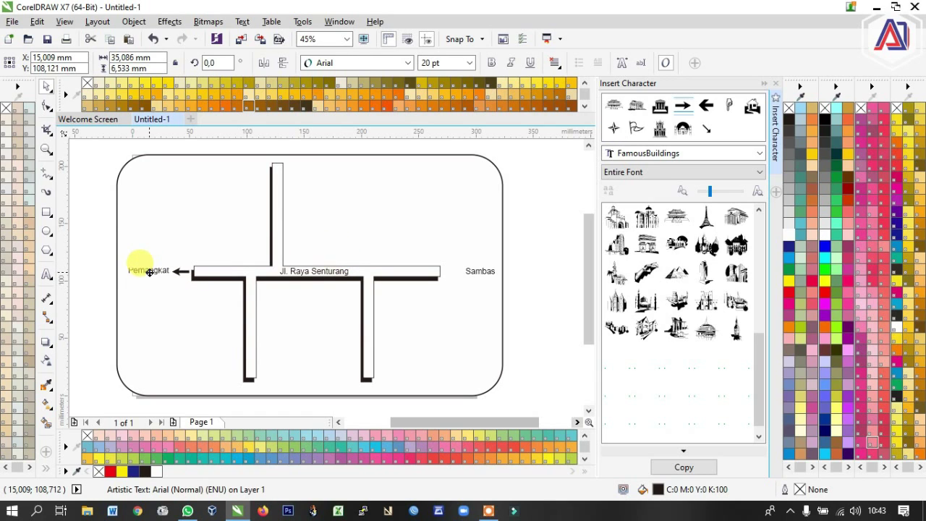
Step: Move the Sambas label beside the horizontal road's right end, then duplicate the Pemangkat label below it and retype the copy as "Jl. Buluh Enggadang"
left_click_drag(485, 275, 474, 271)
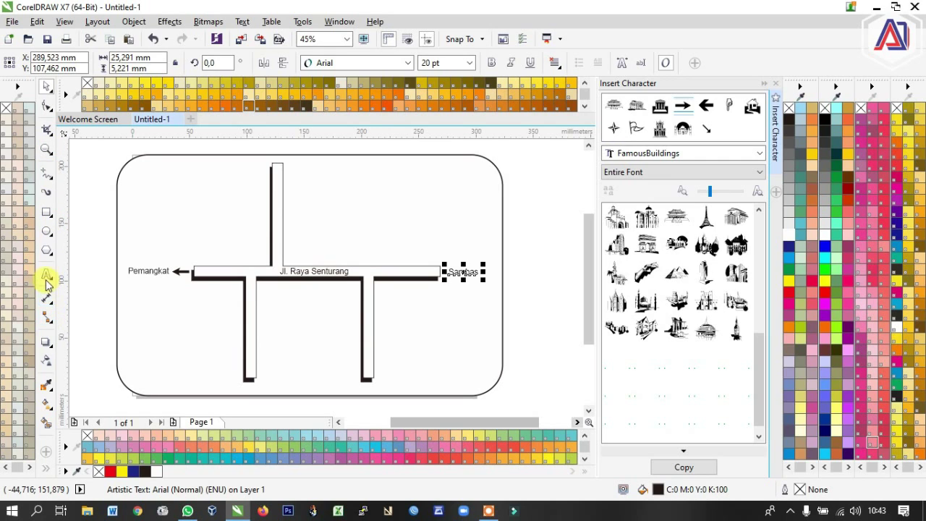
left_click(143, 269)
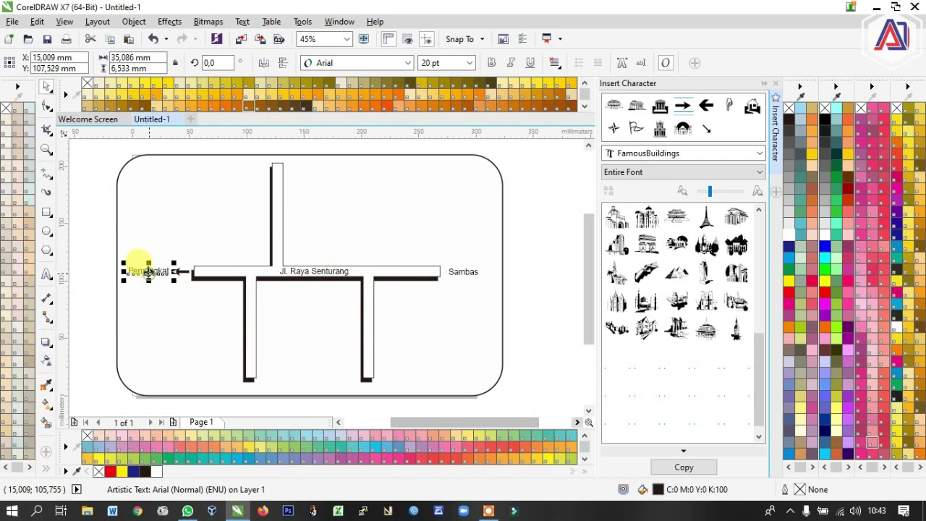
left_click_drag(147, 262, 174, 332)
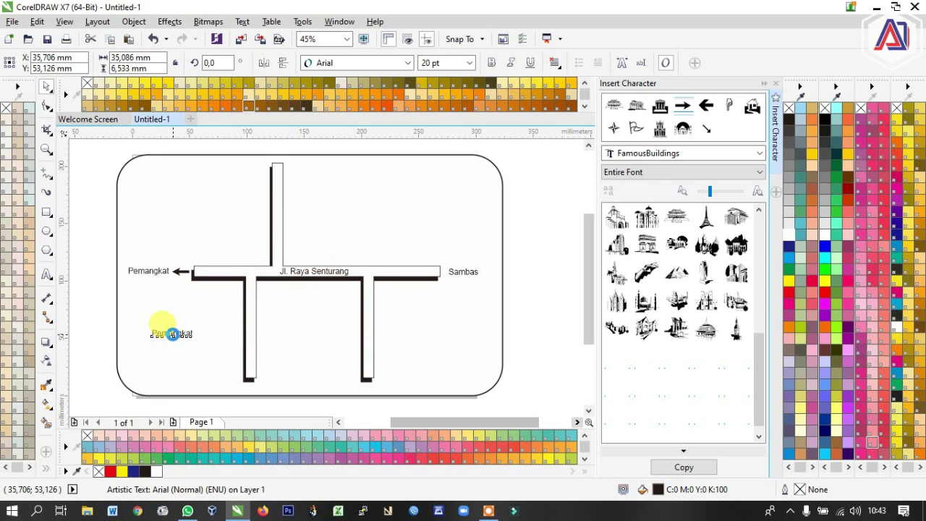
key("F8")
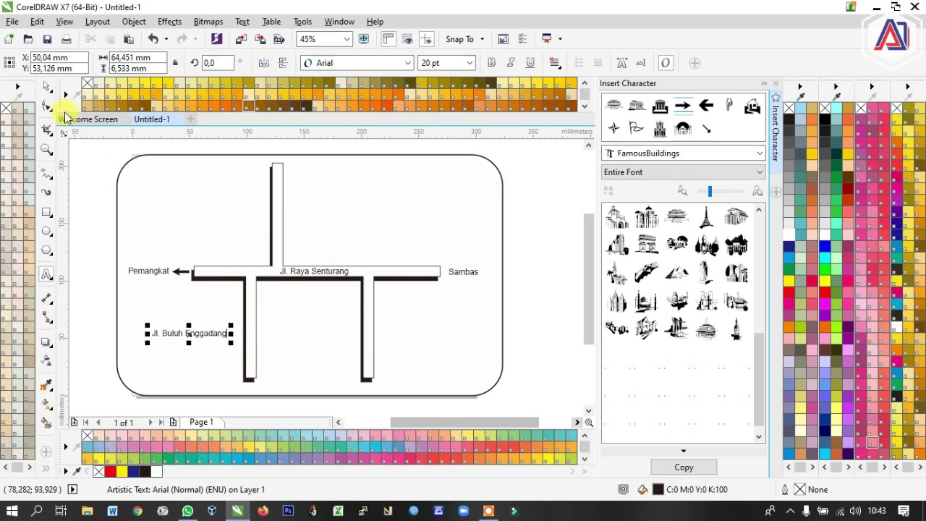
left_click(45, 88)
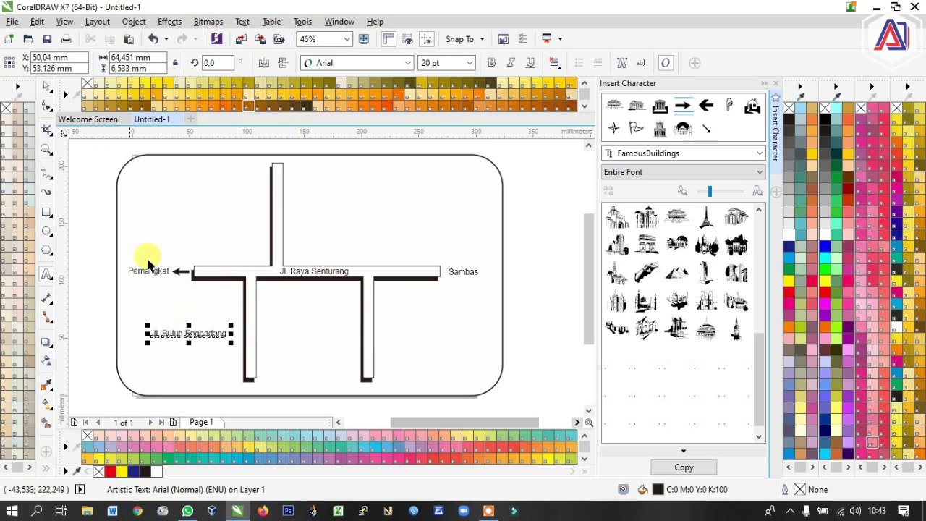
Step: Rotate the Jl. Buluh Enggadang label about 270.8° to read downward and centre it on the lower-left vertical road
left_click(188, 335)
left_click_drag(231, 343, 180, 387)
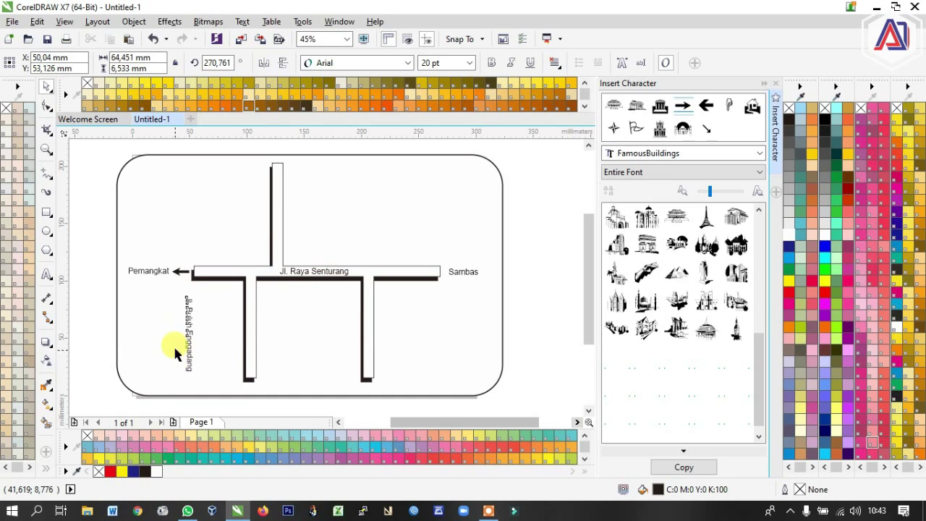
left_click(145, 321)
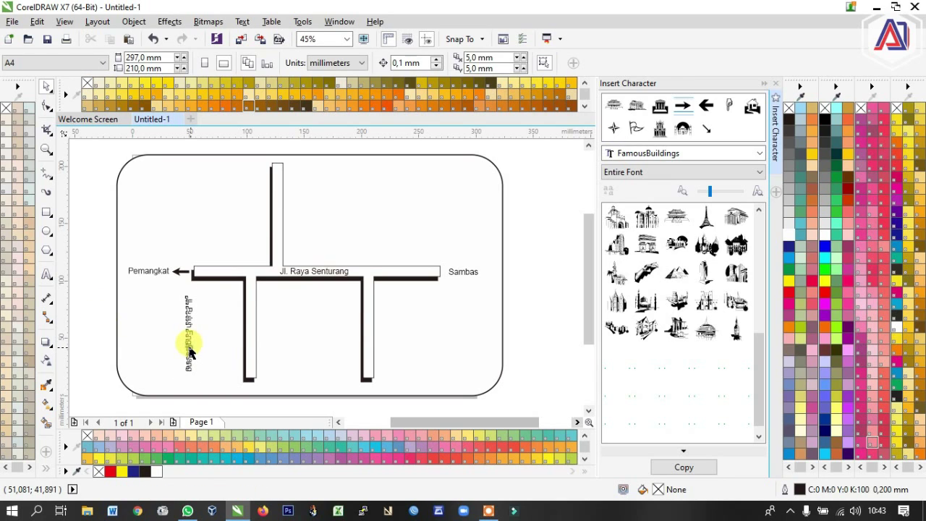
left_click(190, 336)
left_click_drag(190, 337, 248, 339)
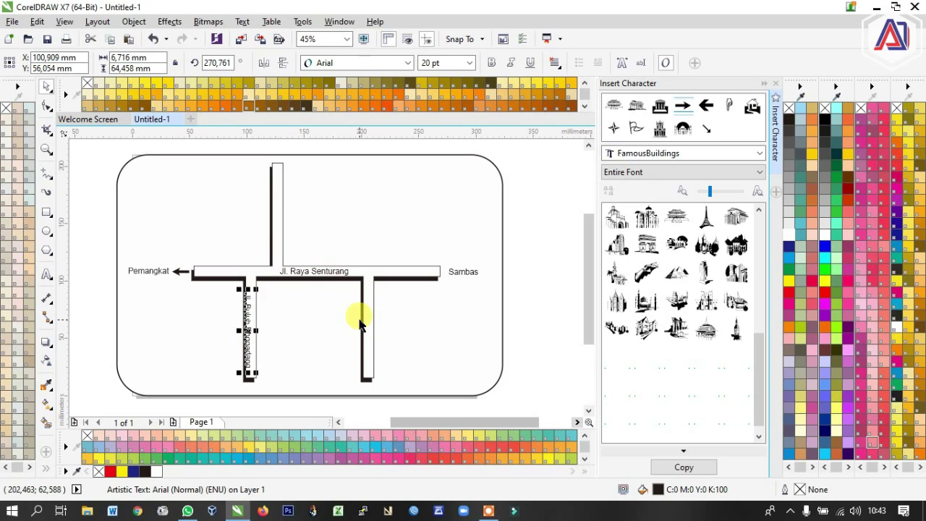
left_click(356, 320)
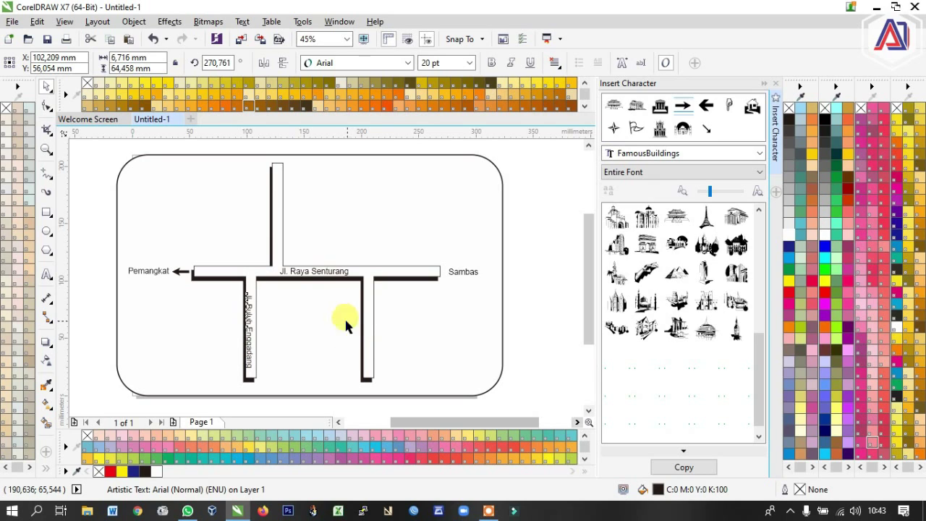
key("ctrl+z")
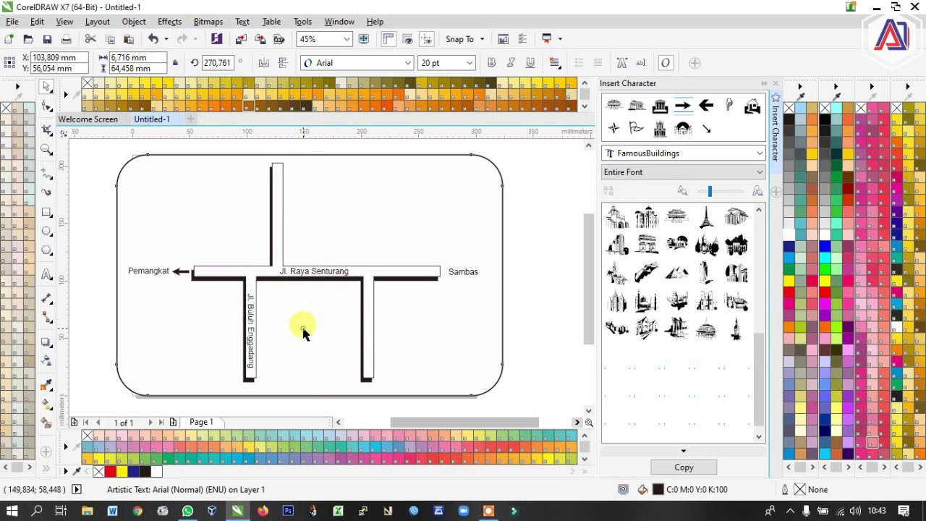
Step: Copy the Jl. Buluh Enggadang label onto the lower-right vertical road and change the copy's text to "Jl. Tumpak Perapakan"
left_click(251, 339)
left_click(252, 333)
left_click_drag(252, 332, 365, 327)
scroll(366, 331, "up", 3)
left_click_drag(369, 332, 370, 333)
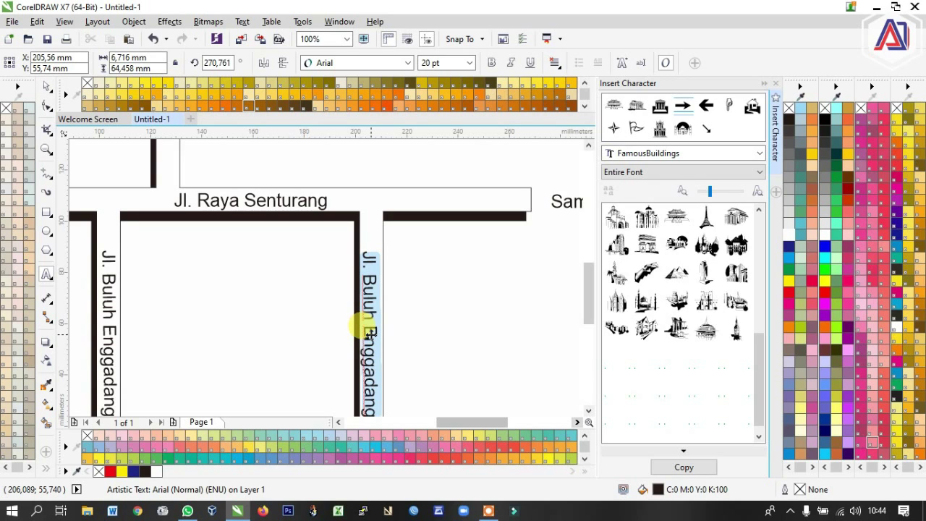
key("ctrl+z")
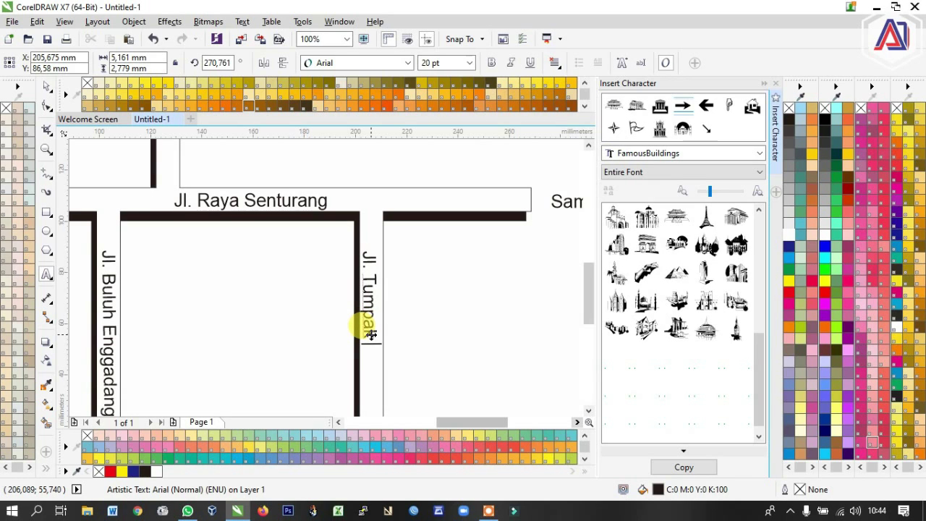
type("akan")
scroll(371, 334, "down", 1)
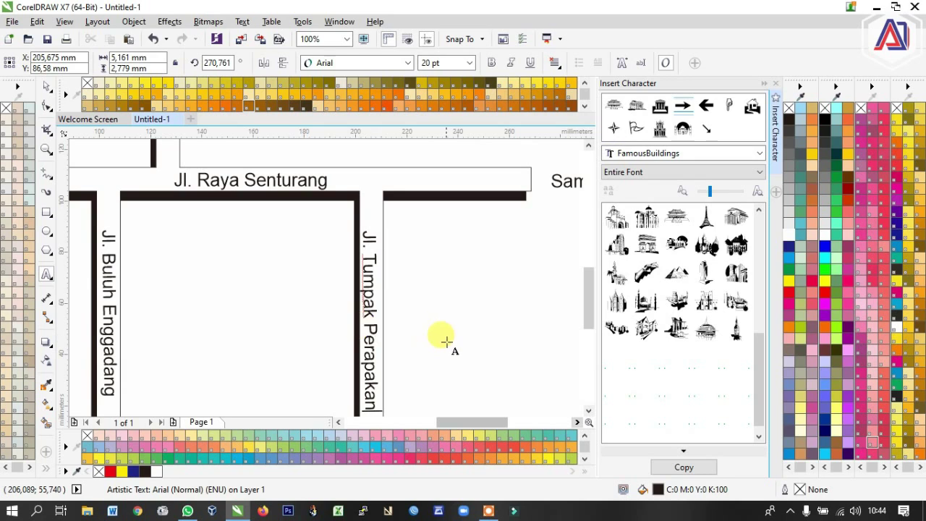
scroll(444, 338, "down", 2)
scroll(443, 347, "down", 1)
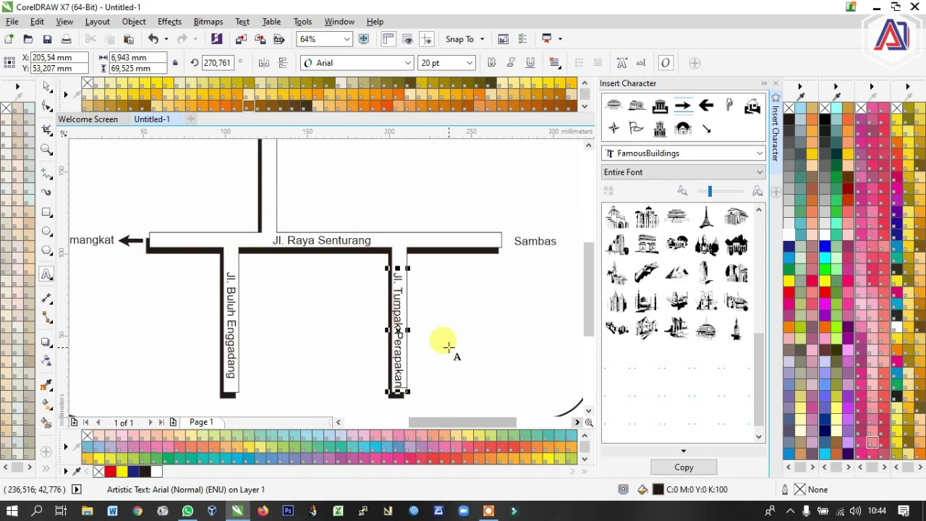
left_click(46, 86)
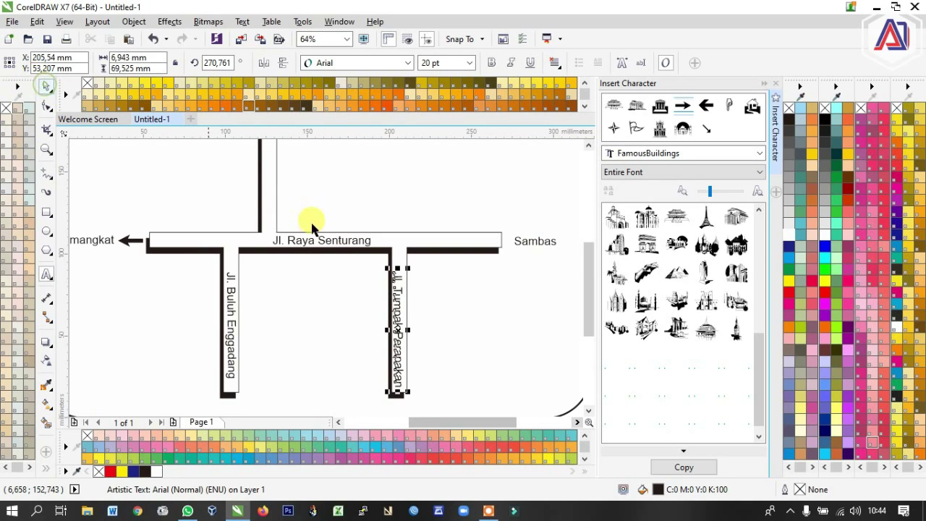
Step: Copy the Jl. Buluh Enggadang label onto the upper vertical road and change the copy's text to "Jl. Reformasi"
left_click(492, 302)
left_click_drag(590, 297, 589, 304)
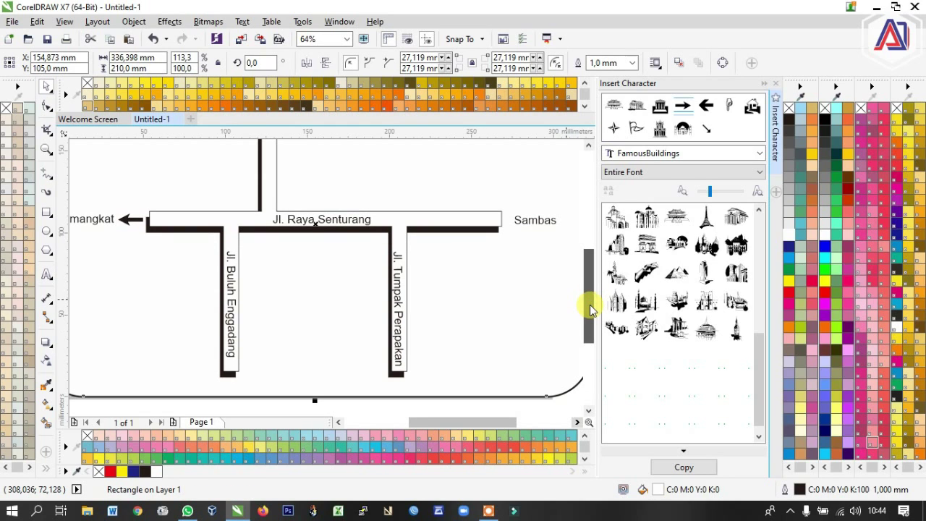
left_click_drag(591, 294, 592, 260)
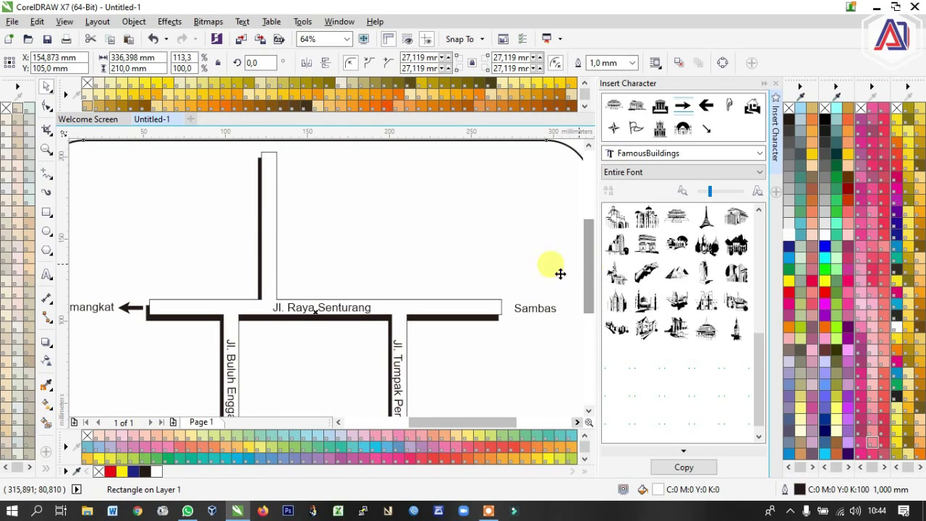
left_click(222, 357)
left_click_drag(238, 352, 268, 206)
double_click(268, 205)
type("Jl. Reformasi")
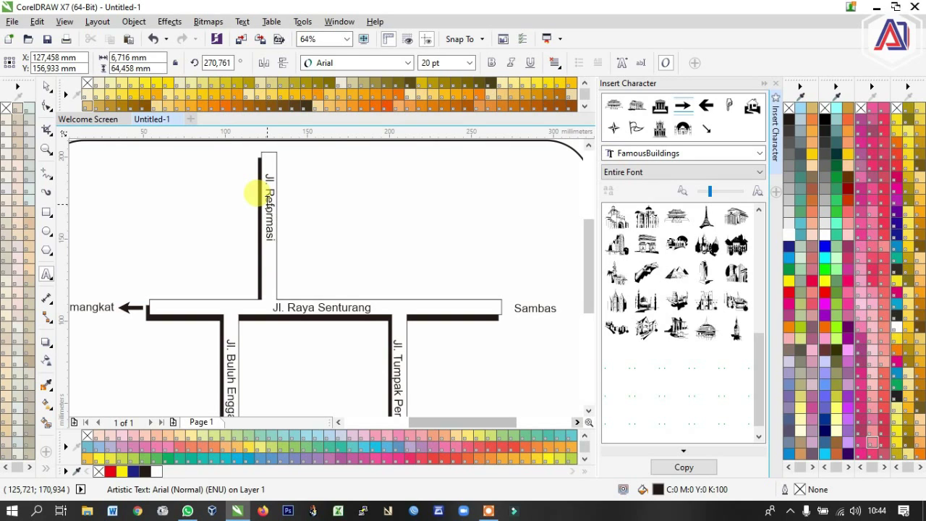
left_click(47, 86)
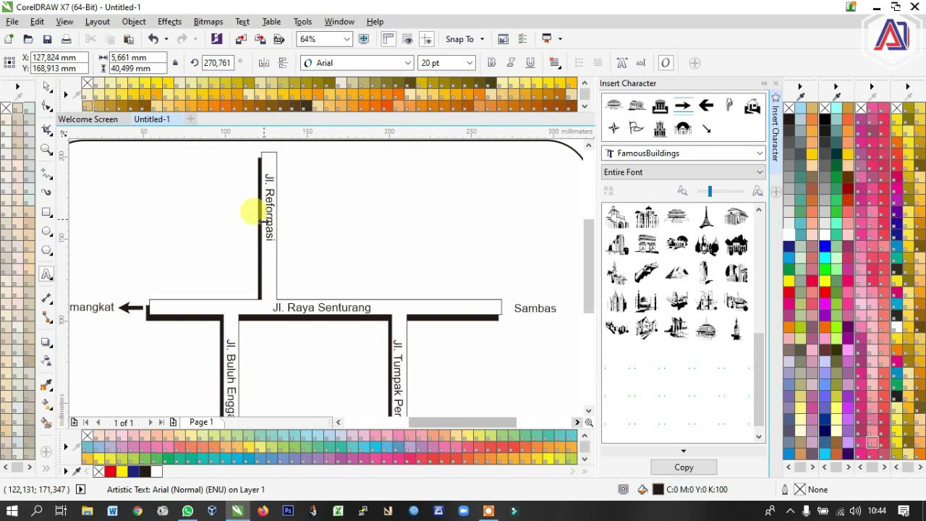
Step: Undo the last edits to the label on the upper vertical road
left_click_drag(260, 216, 266, 221)
key("ctrl+z")
key("ctrl+z")
key("ctrl+z")
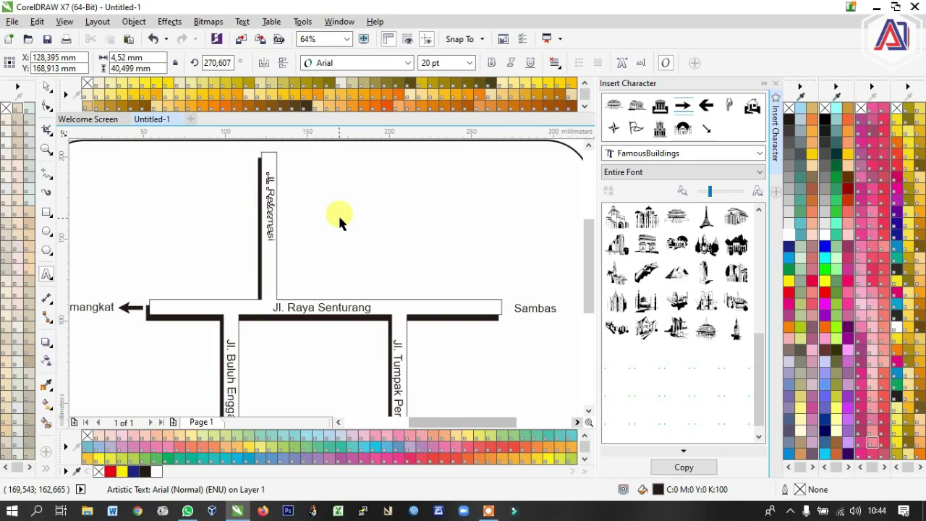
key("ctrl+z")
Step: Replace the street name in the upper vertical road's label so that it reads "Jl. Reformasi"
double_click(266, 201)
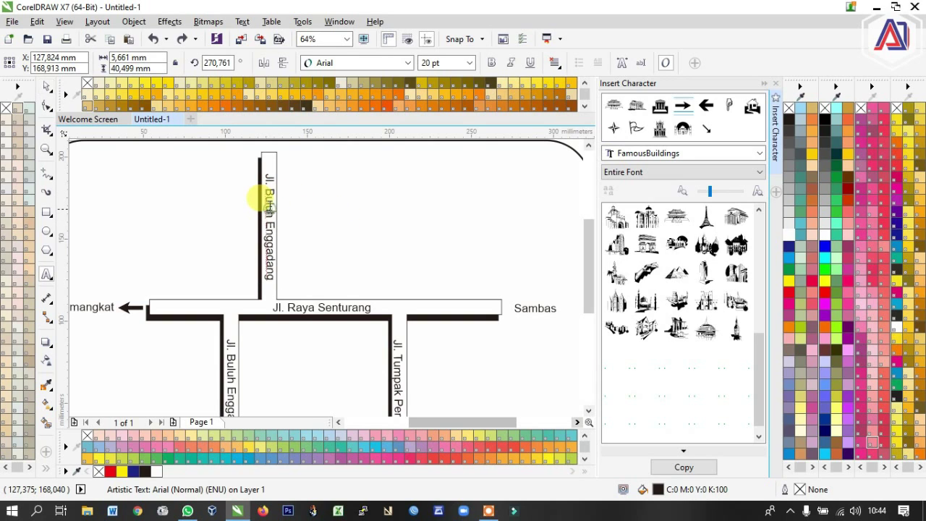
key("shift+End")
key("BackSpace")
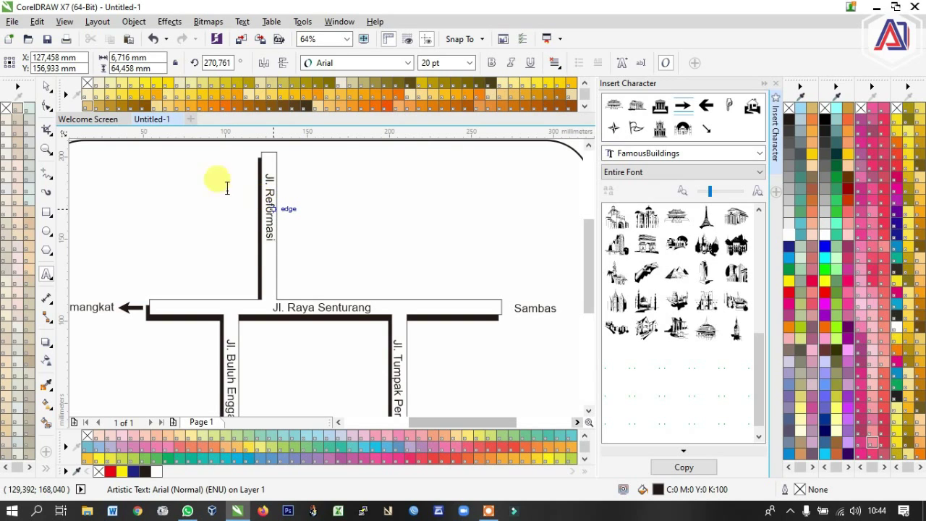
left_click(47, 88)
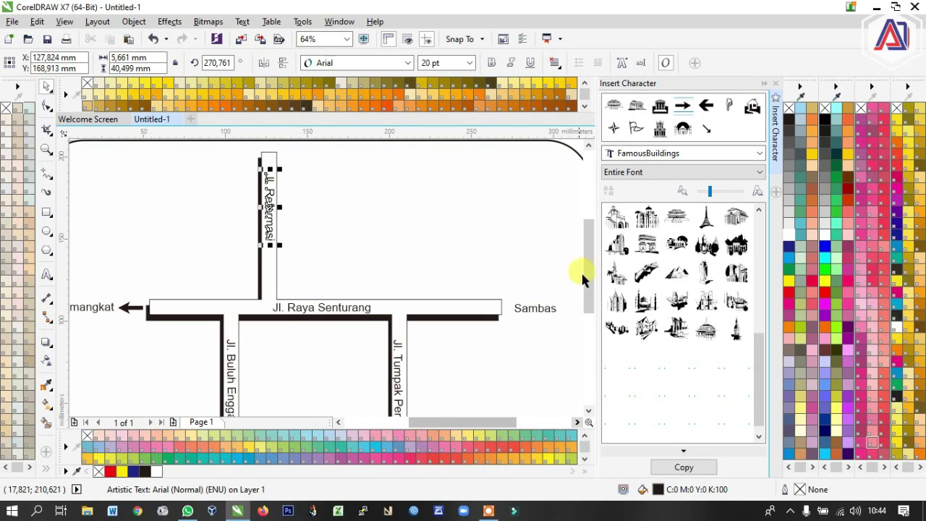
Step: Copy the left arrow to the horizontal road's right end, mirror it to point right, and shift the Sambas label right to make room
left_click(542, 310)
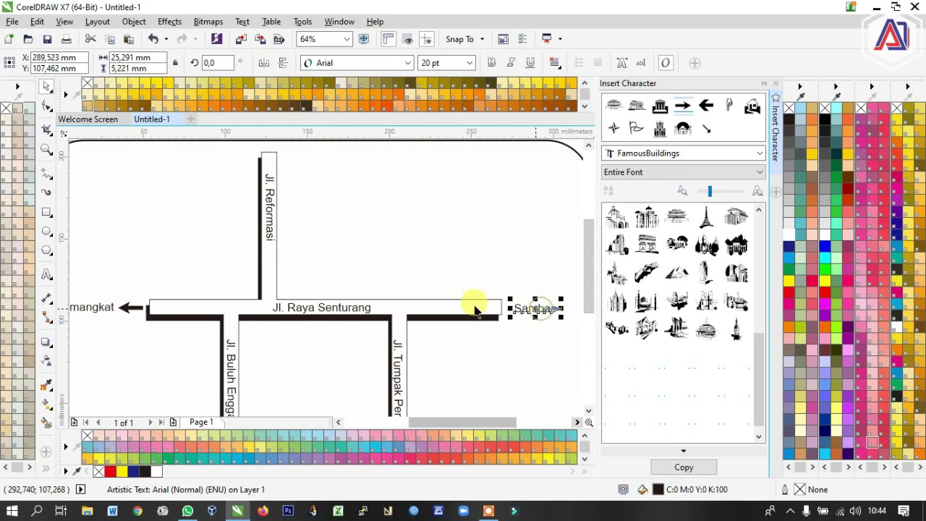
left_click_drag(127, 308, 506, 307)
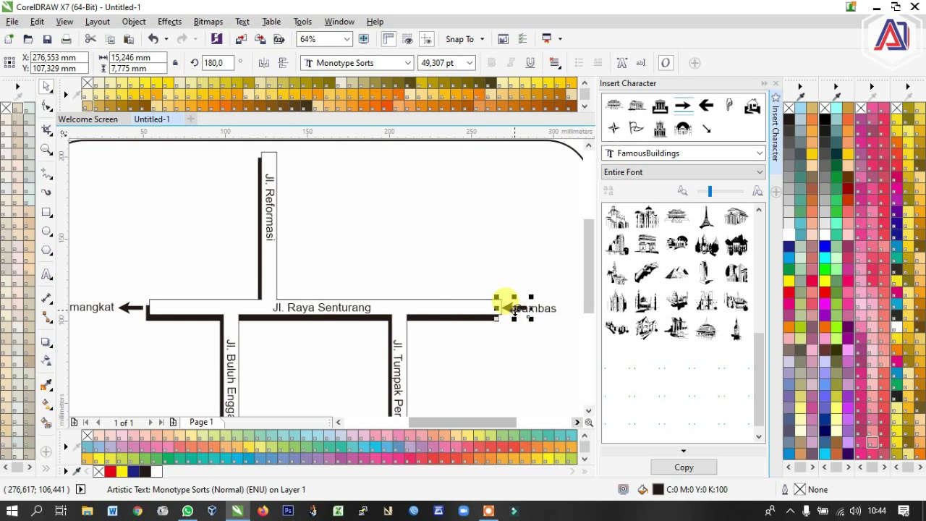
left_click(264, 62)
left_click(548, 309)
left_click_drag(543, 307, 572, 309)
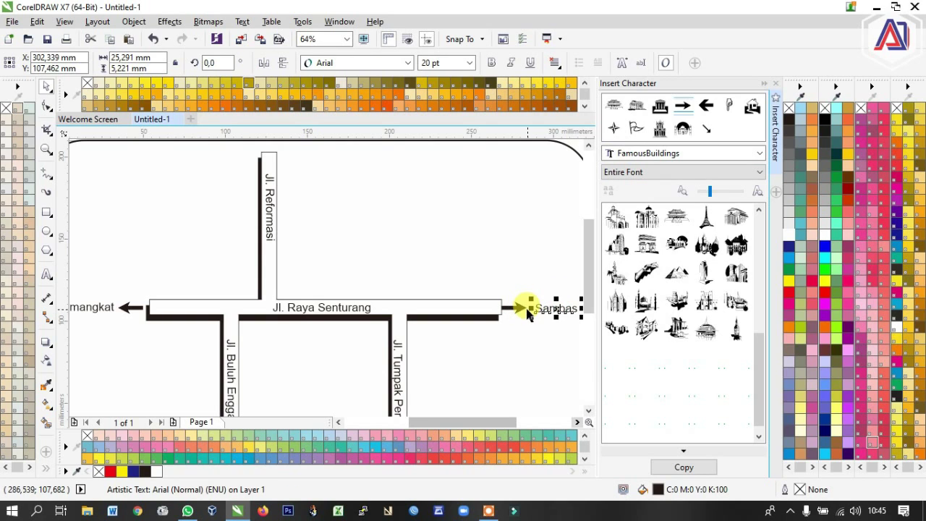
left_click(521, 308)
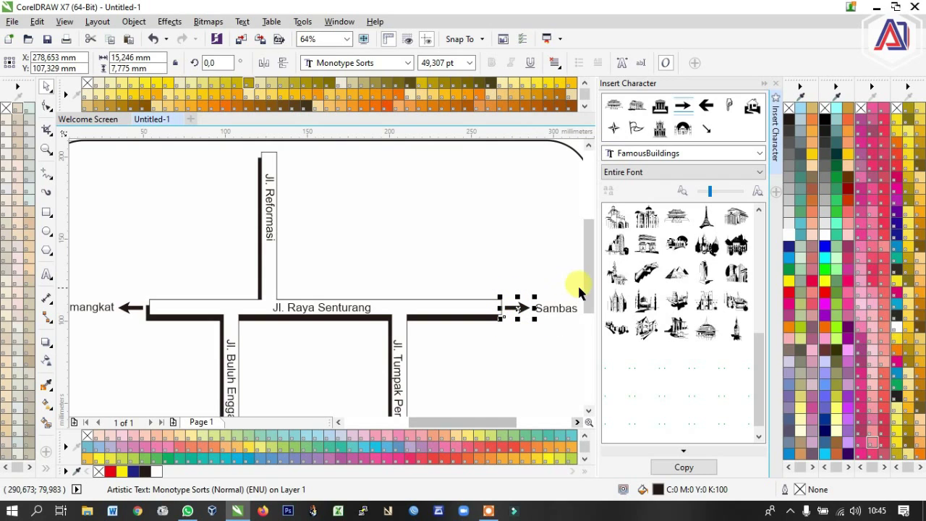
Step: Insert the Wingdings flag symbol above the horizontal road's right part and enlarge it to about 19 × 17 mm
left_click_drag(587, 284, 590, 294)
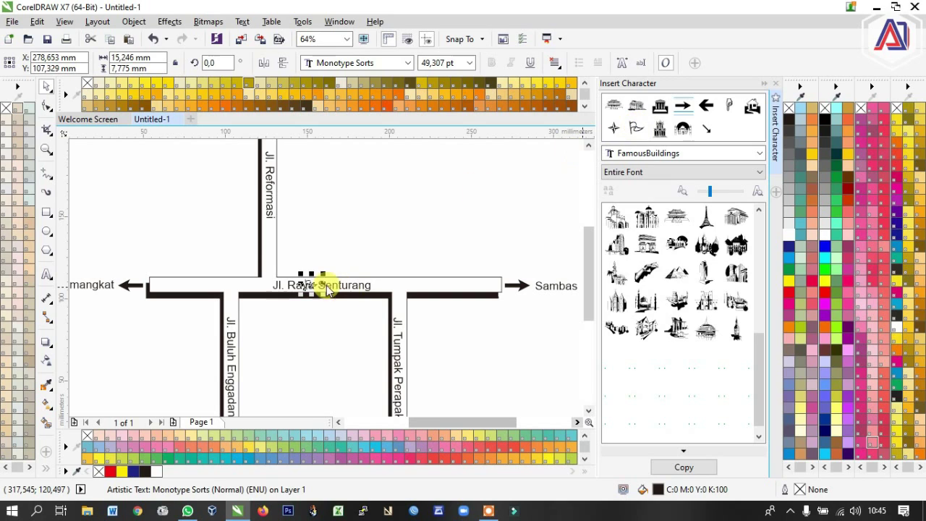
left_click(323, 273)
left_click_drag(323, 273, 460, 236)
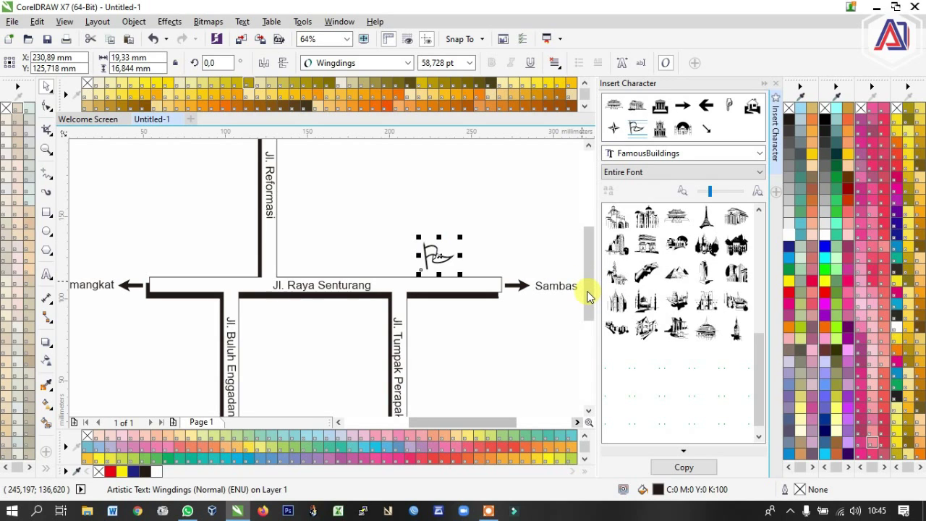
Step: Insert the domed FamousBuildings symbol and place two copies, about 11 mm wide, one above the other right of the Jl. Tumpak Perapakan road
scroll(588, 297, "down", 1)
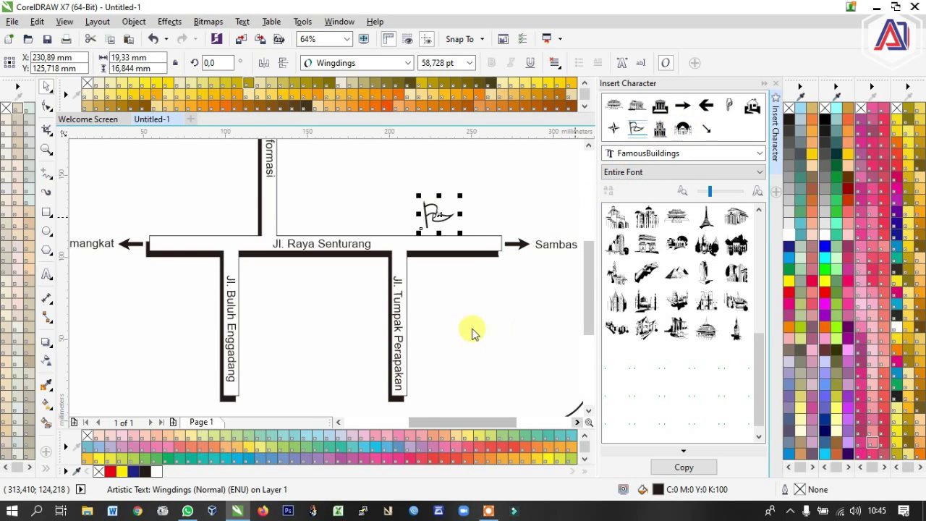
key("ctrl+v")
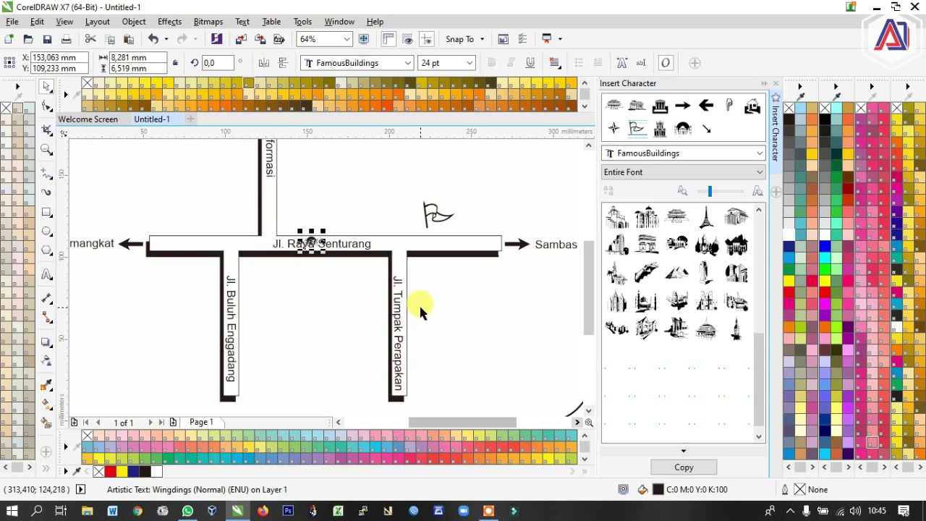
left_click_drag(311, 241, 427, 337)
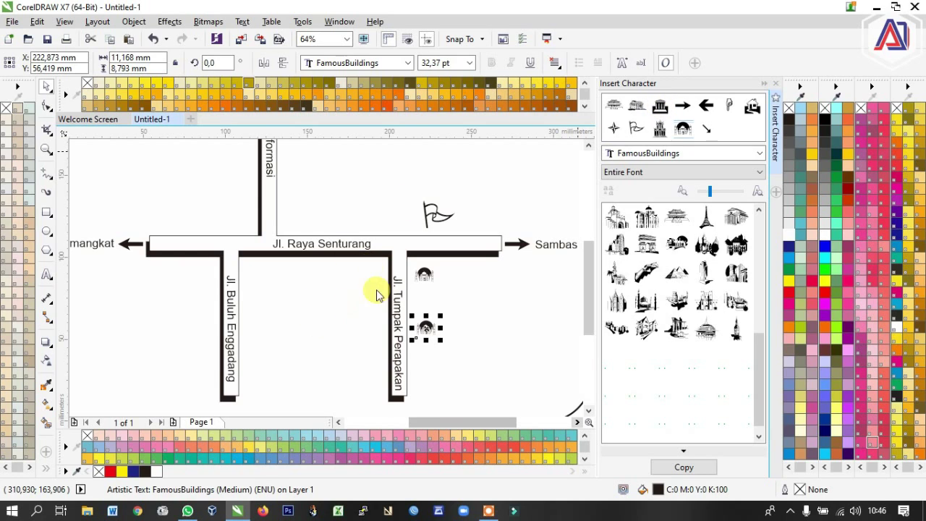
Step: Insert the Webdings columned building symbol right of the flag, above the horizontal road, and enlarge it to about 17 × 14 mm
key("ctrl+v")
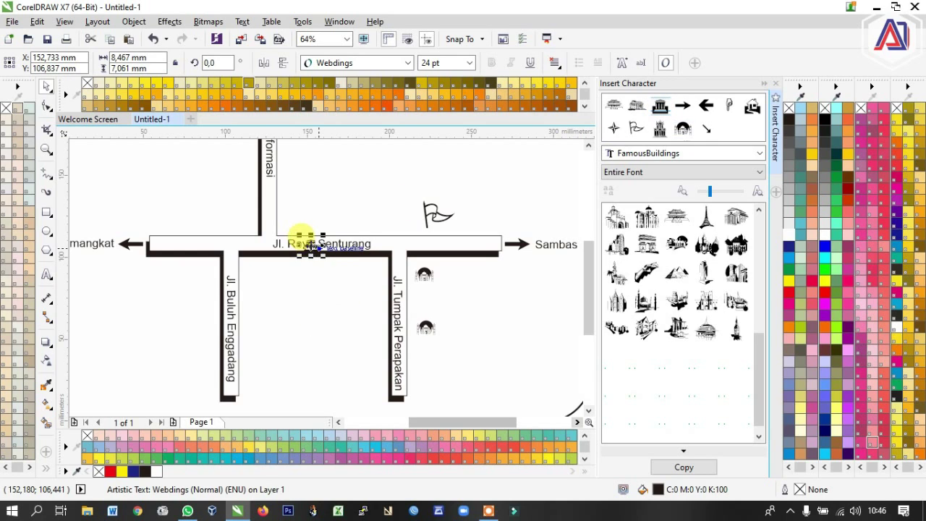
left_click_drag(393, 232, 503, 189)
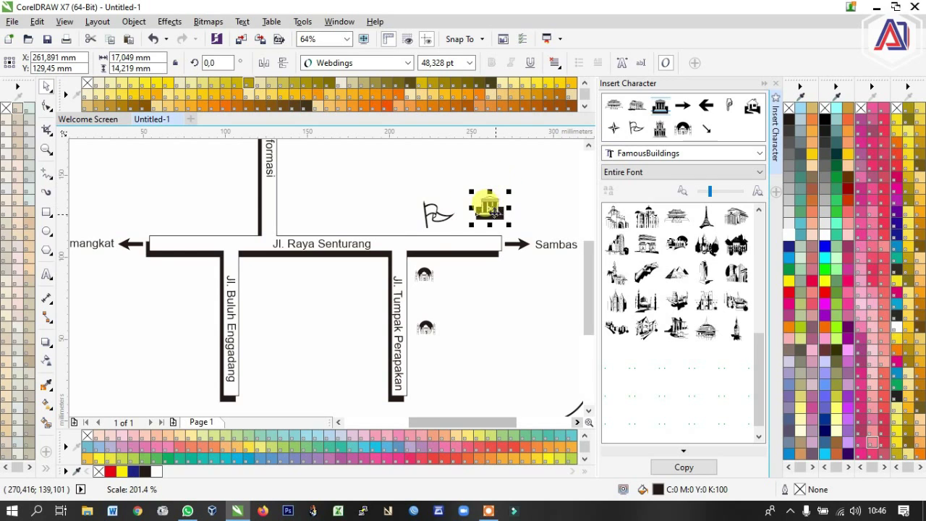
left_click(430, 211)
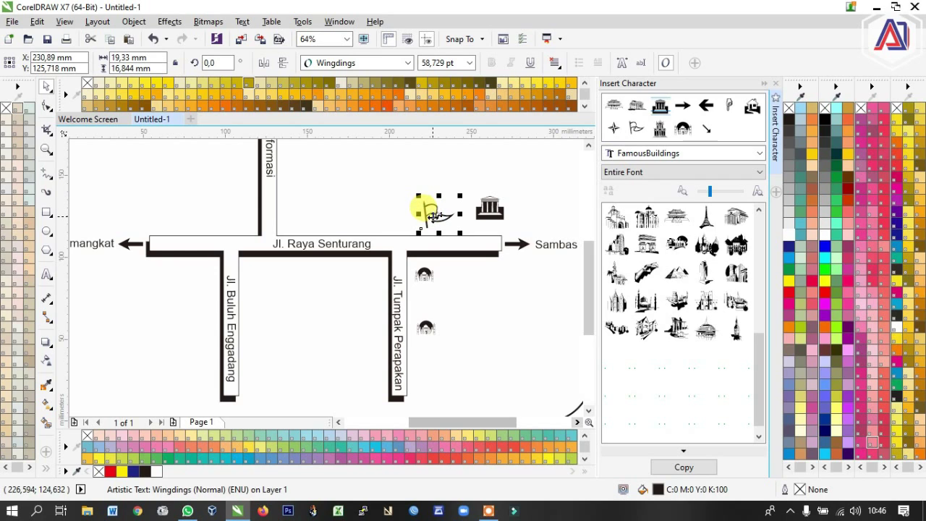
Step: Copy the flag beside the lower part of Jl. Tumpak Perapakan, beside Jl. Buluh Enggadang, and above the middle of Jl. Raya Senturang
left_click_drag(420, 231, 429, 209)
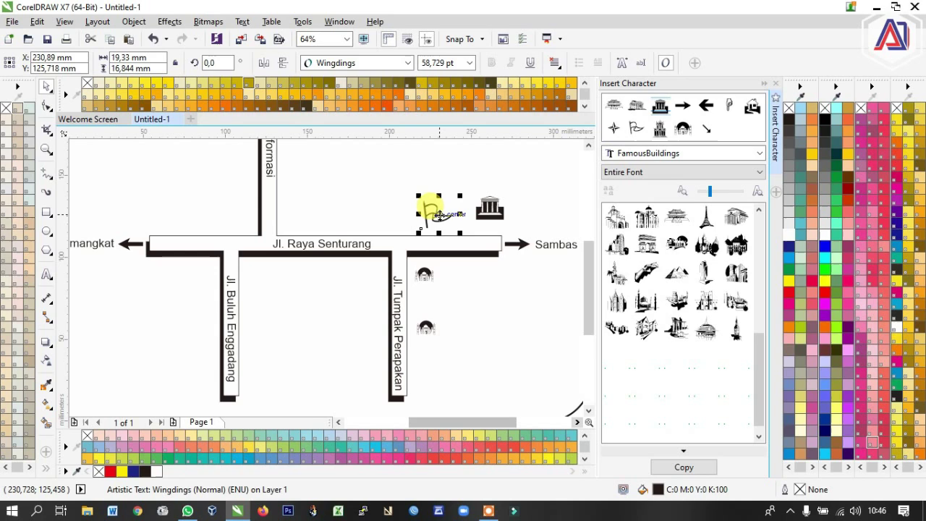
left_click_drag(438, 215, 362, 362)
right_click(361, 362)
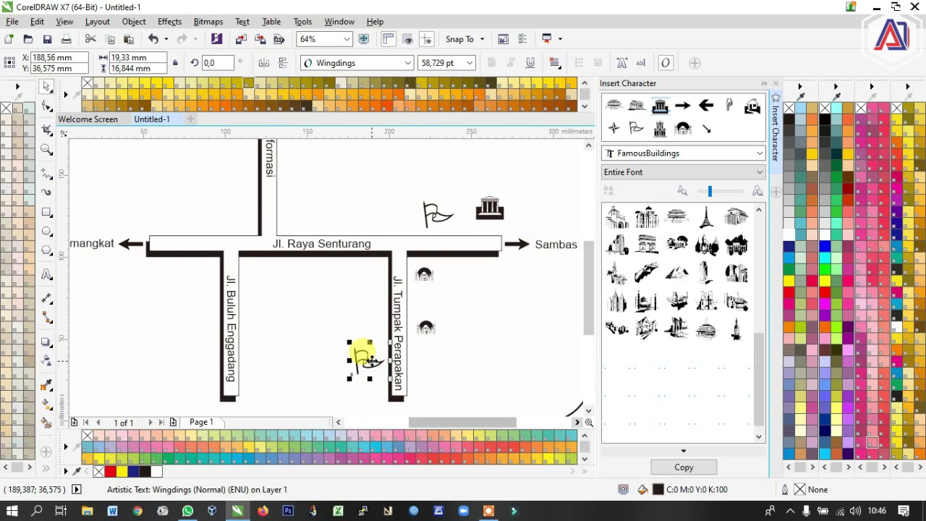
left_click(432, 213)
left_click_drag(434, 215, 259, 299)
right_click(353, 218)
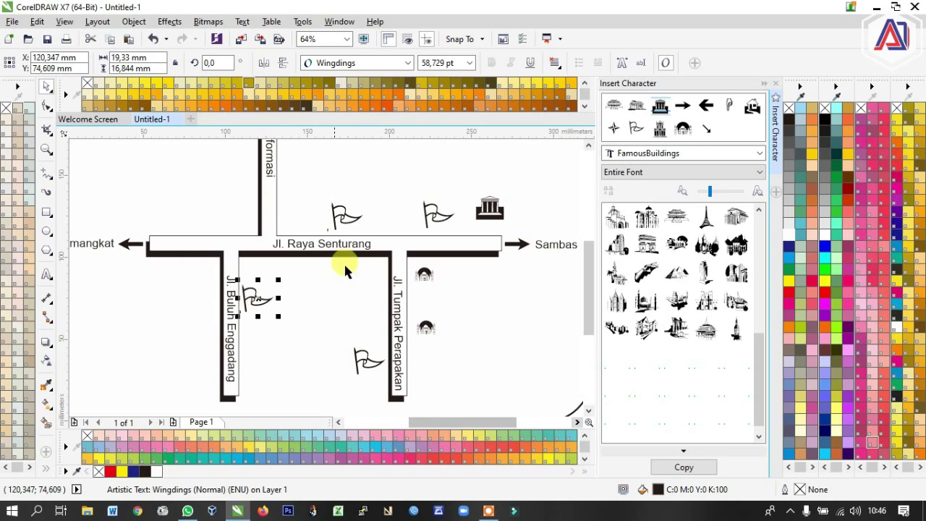
Step: Place flag copies between the two domed buildings and above the horizontal road, just left of Jl. Reformasi
left_click_drag(439, 222, 425, 300)
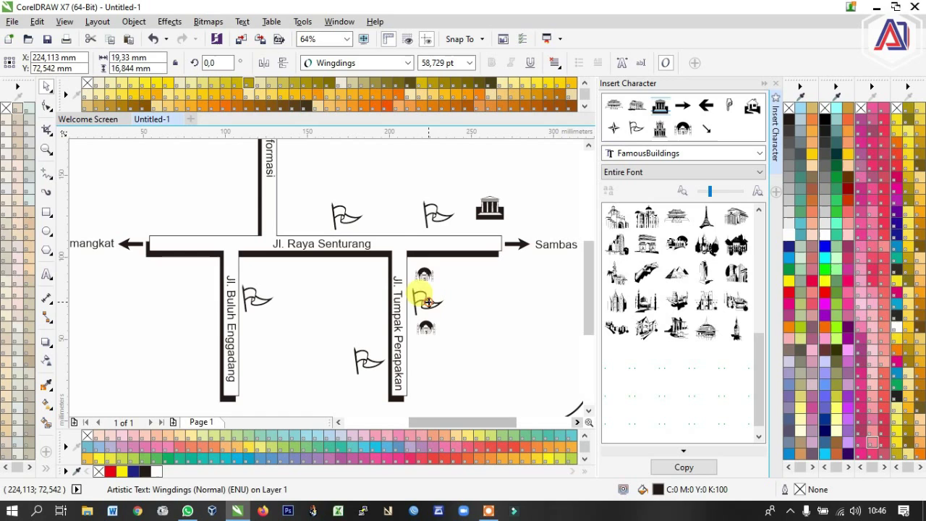
left_click(344, 221)
left_click_drag(364, 225, 336, 211)
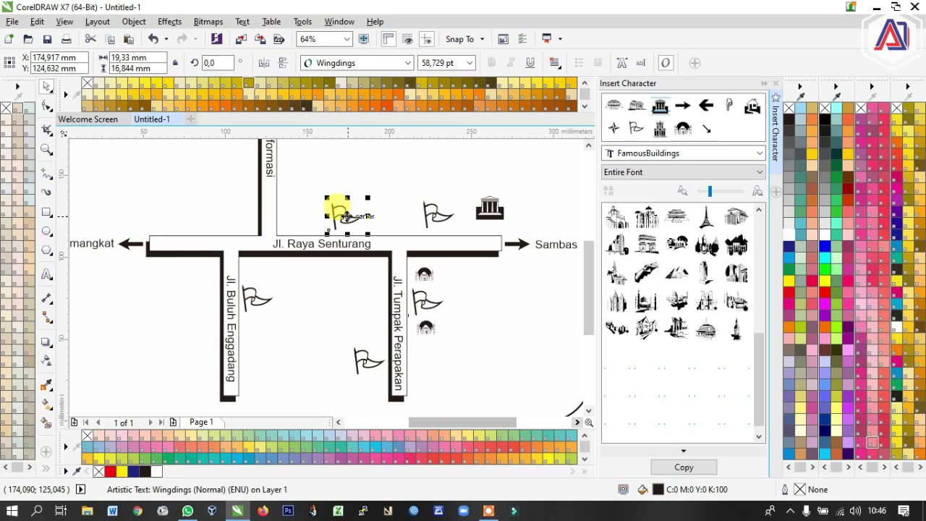
left_click_drag(346, 215, 233, 212)
left_click(333, 289)
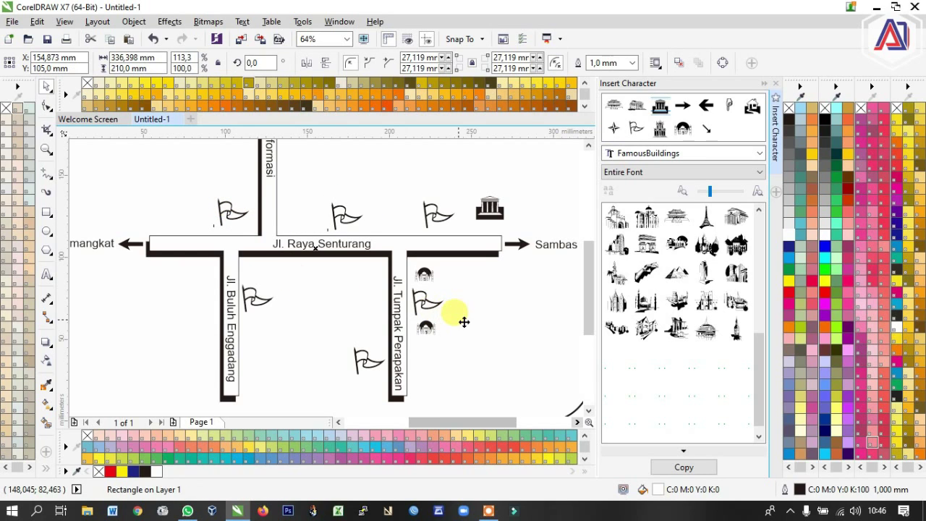
Step: Place two copies of the Jl. Raya Senturang label above the flags and change the right copy's text to Tps 1
left_click_drag(591, 305, 592, 304)
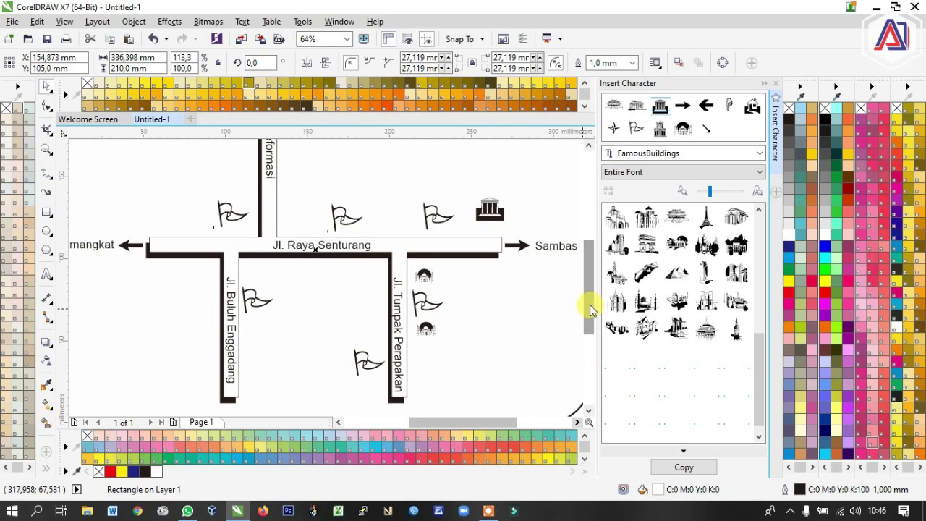
left_click_drag(589, 302, 589, 311)
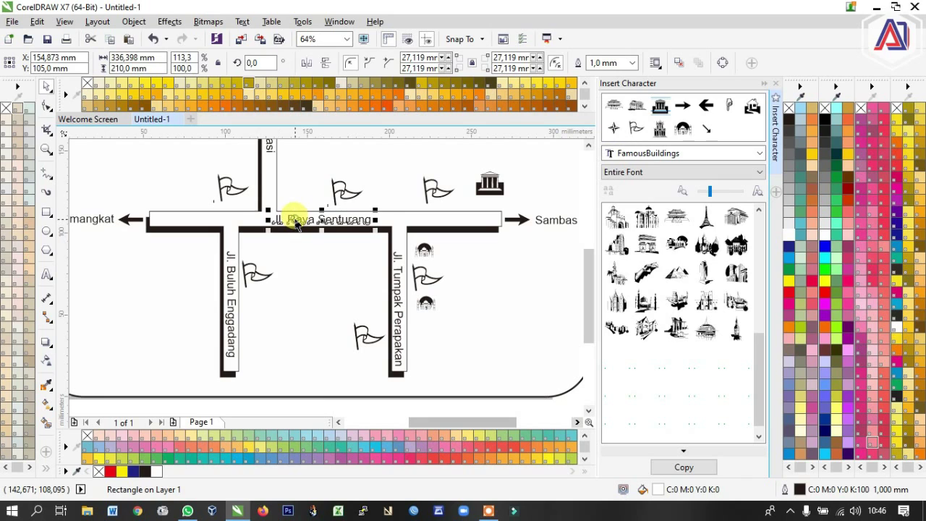
left_click(294, 219)
left_click_drag(294, 218, 431, 161)
double_click(431, 161)
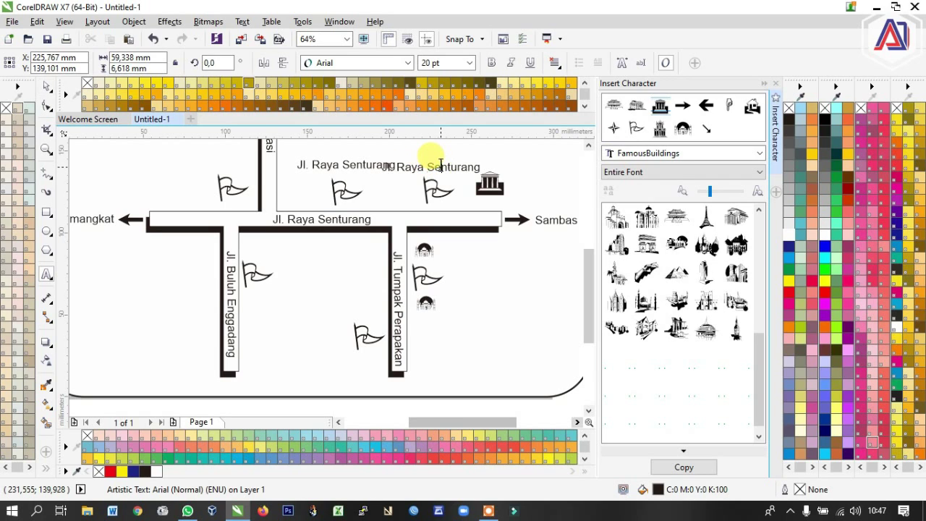
key("ctrl+a")
type("Tps")
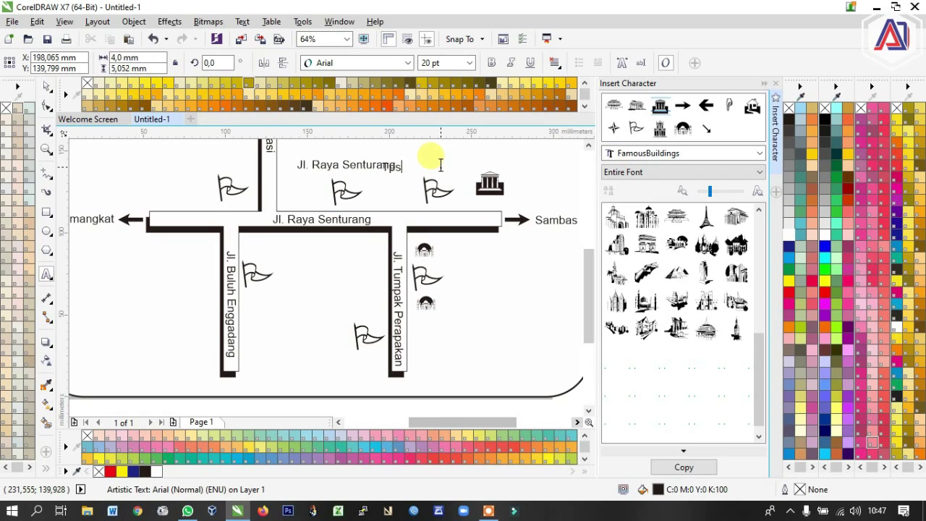
type(" 1")
left_click(47, 88)
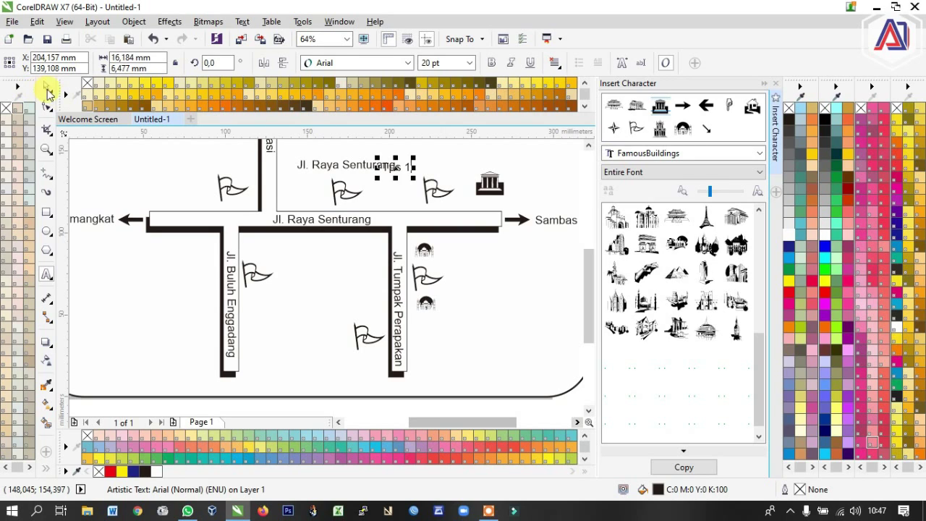
Step: Change the other copied label to Tps 2 and move the Tps 1 label above the flag next to the columned building
double_click(325, 164)
key("ctrl+a")
type("T")
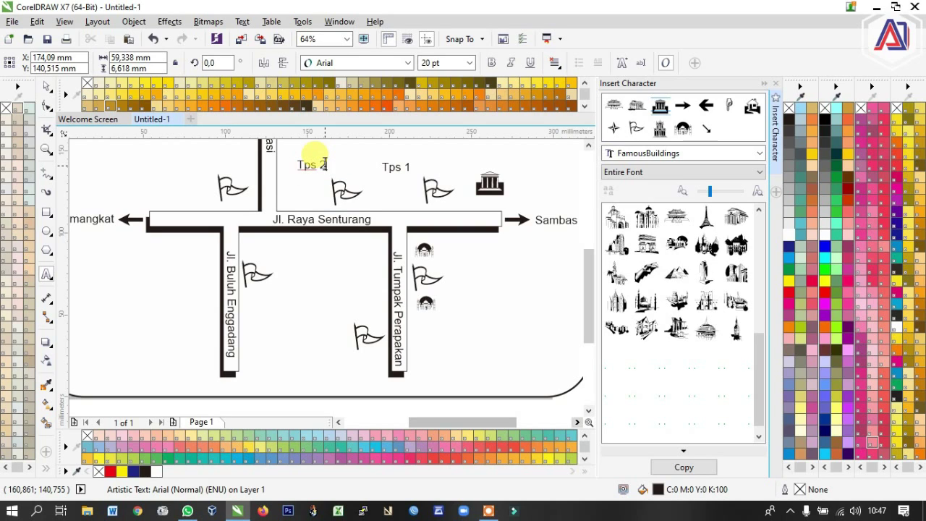
left_click(47, 87)
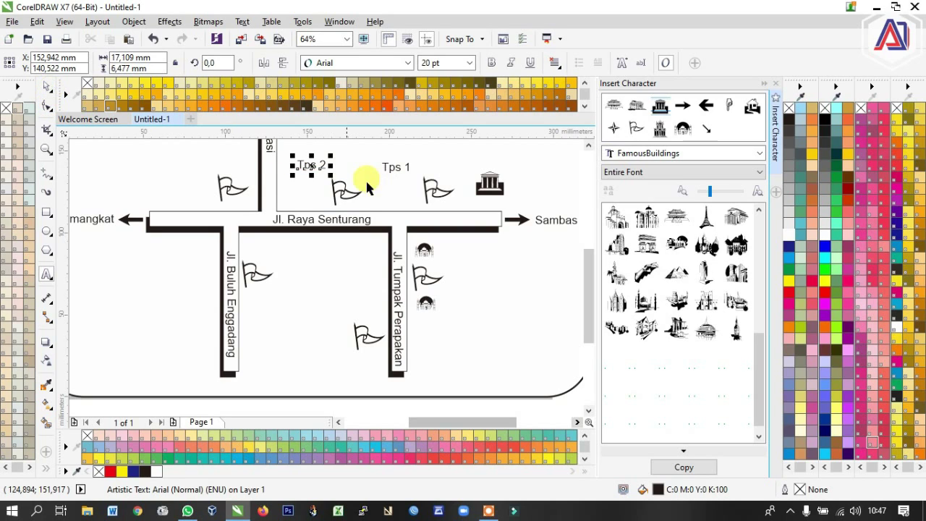
left_click_drag(395, 172, 428, 165)
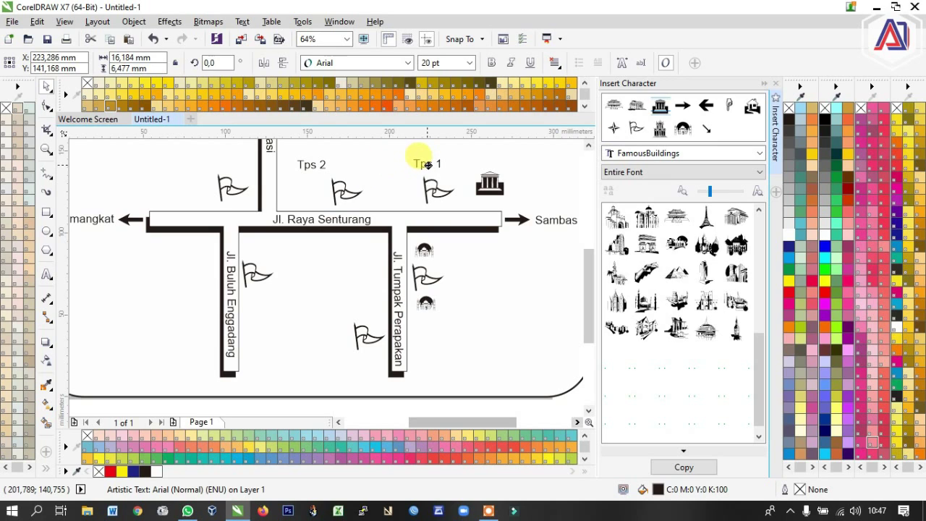
Step: Move Tps 2 above the middle flag and copy it above the flag left of Jl. Reformasi as Tps 3
left_click_drag(307, 161, 226, 165)
double_click(240, 163)
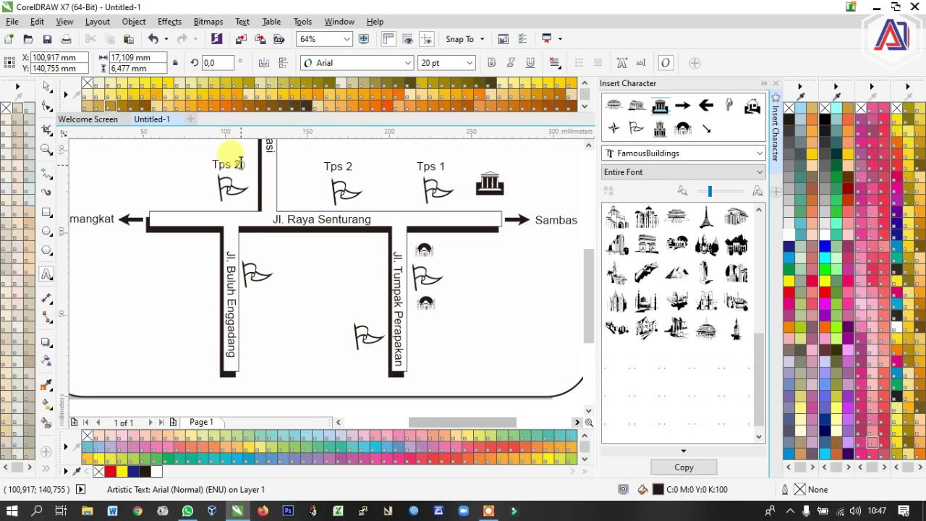
type("3")
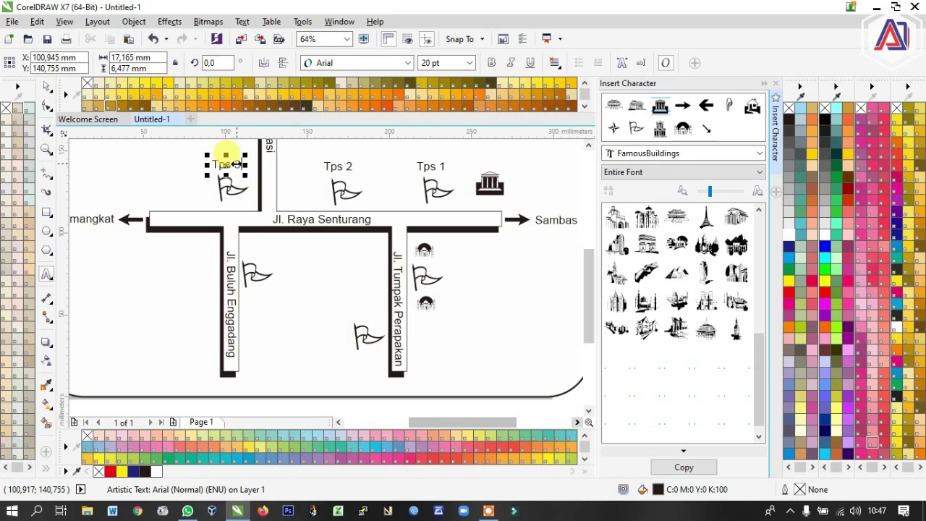
left_click(47, 85)
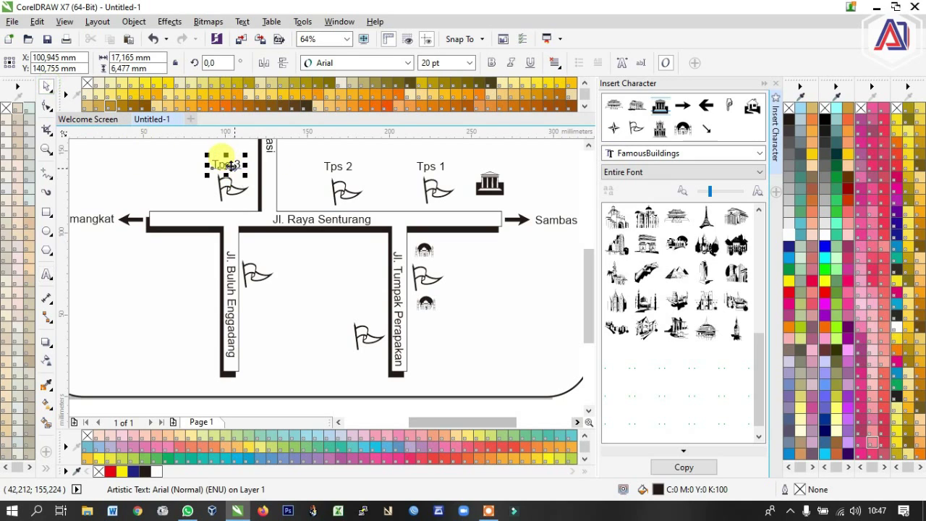
Step: Copy the label beside the Jl. Buluh Enggadang flag as Tps 4 and beside the flag between the domed buildings as Tps 5
left_click_drag(224, 170, 290, 261)
key("F8")
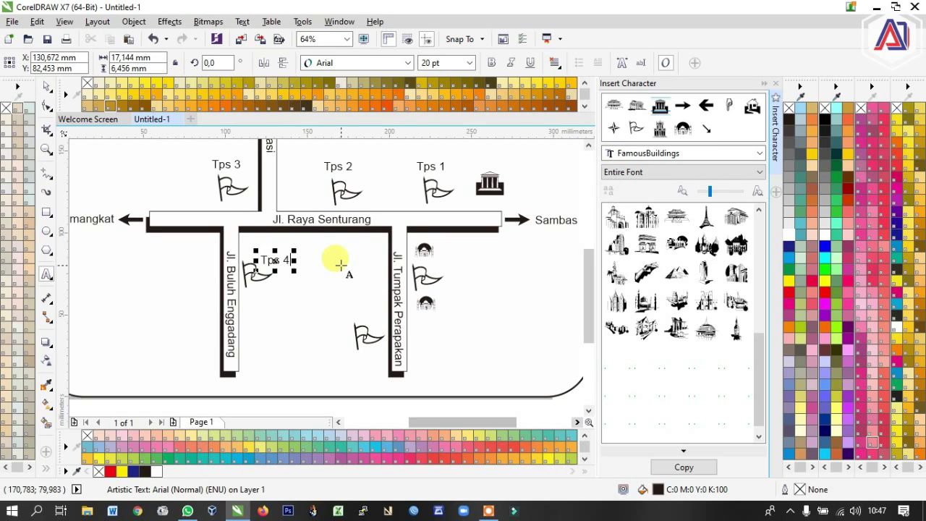
left_click(46, 89)
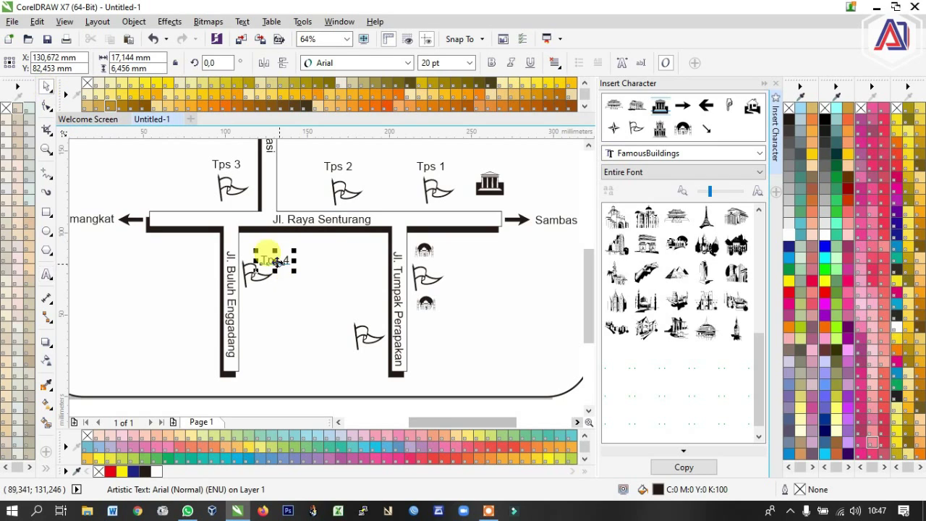
left_click_drag(276, 261, 462, 280)
right_click(462, 280)
left_click(467, 280)
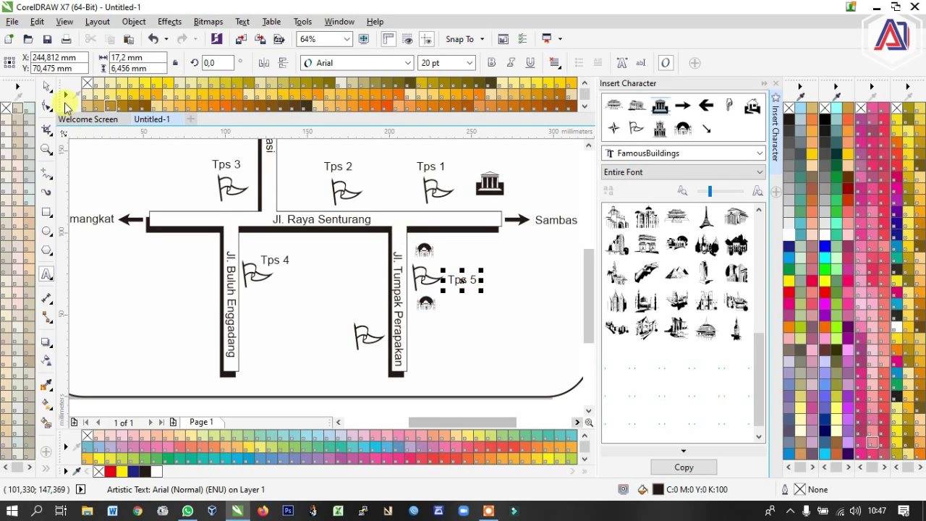
Step: Copy the Tps 5 label to the left of the lowest flag and change its text to Tps 6
left_click_drag(456, 269, 339, 339)
right_click(338, 339)
double_click(350, 335)
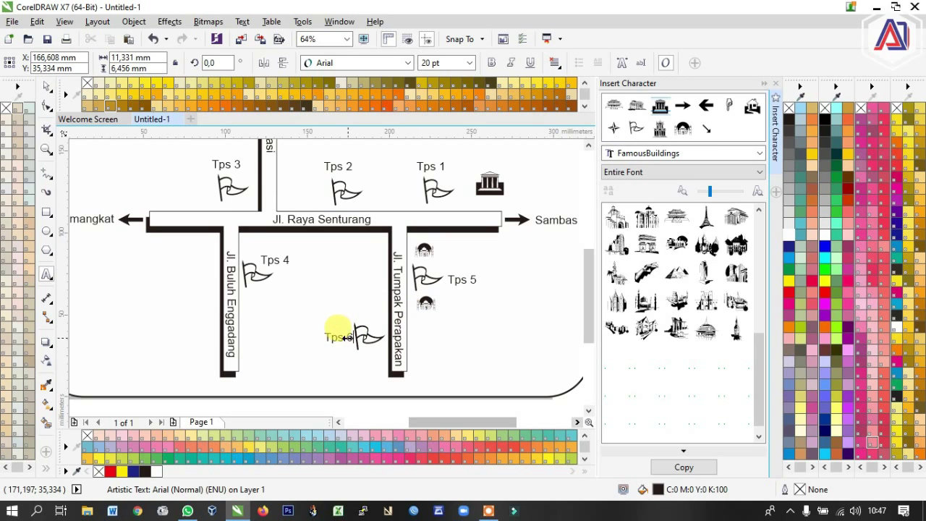
type("6")
left_click(43, 87)
Step: Insert the Wingdings 2 compass star in the frame's upper left corner and enlarge it to about 45 × 45 mm
left_click_drag(588, 334, 593, 315)
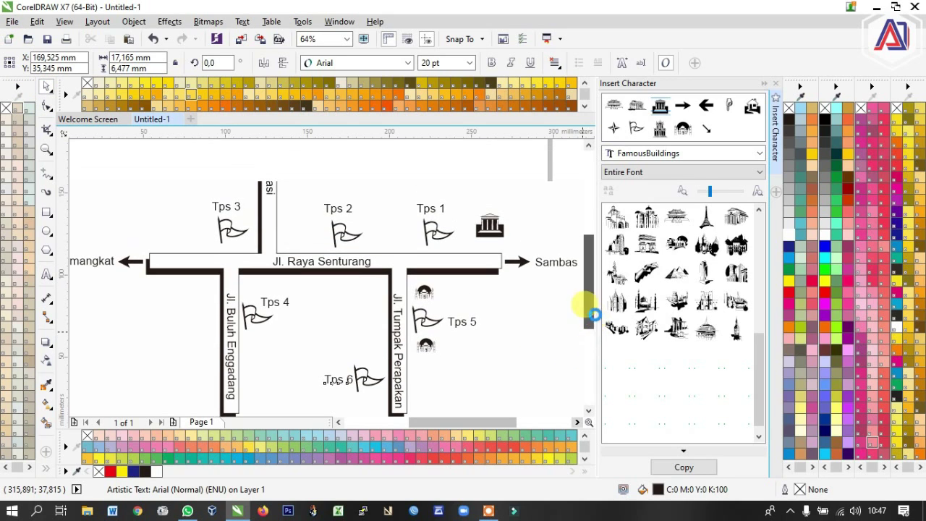
scroll(508, 306, "down", 1)
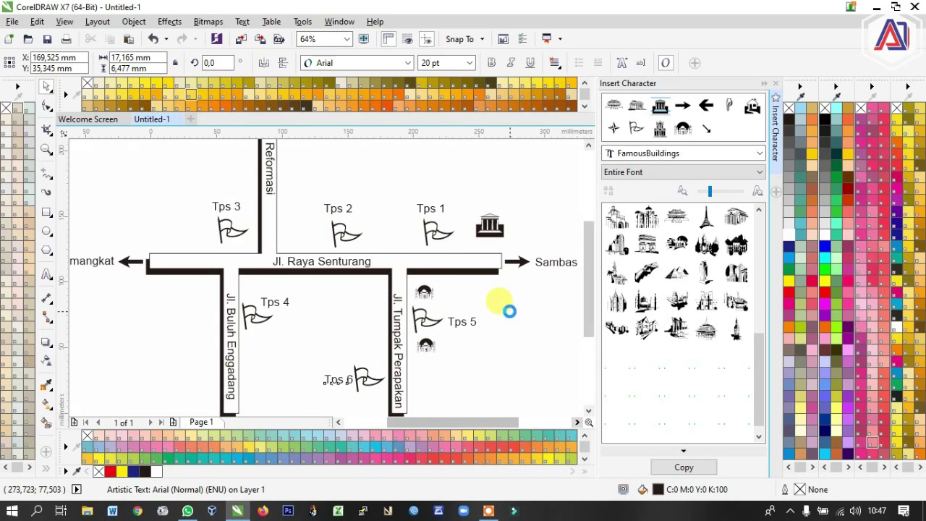
left_click_drag(587, 259, 587, 248)
left_click(663, 108)
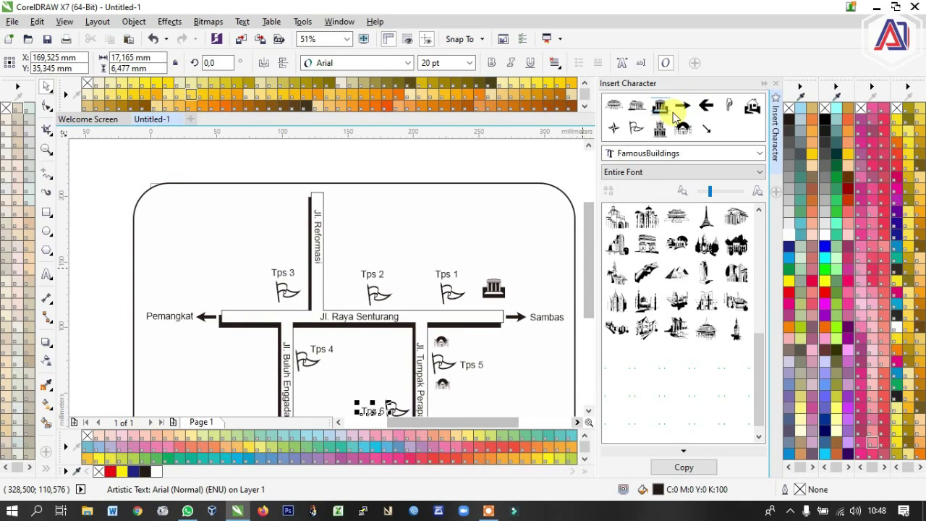
double_click(614, 131)
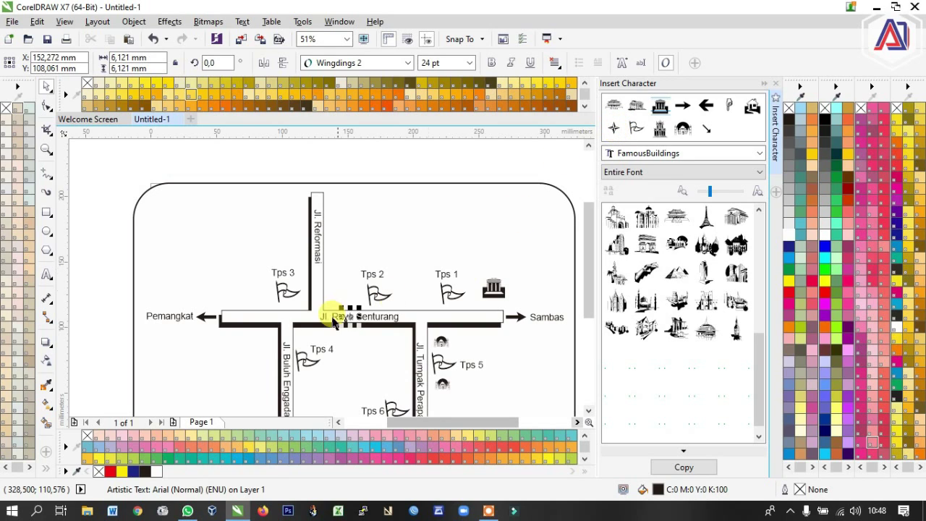
left_click_drag(345, 314, 195, 229)
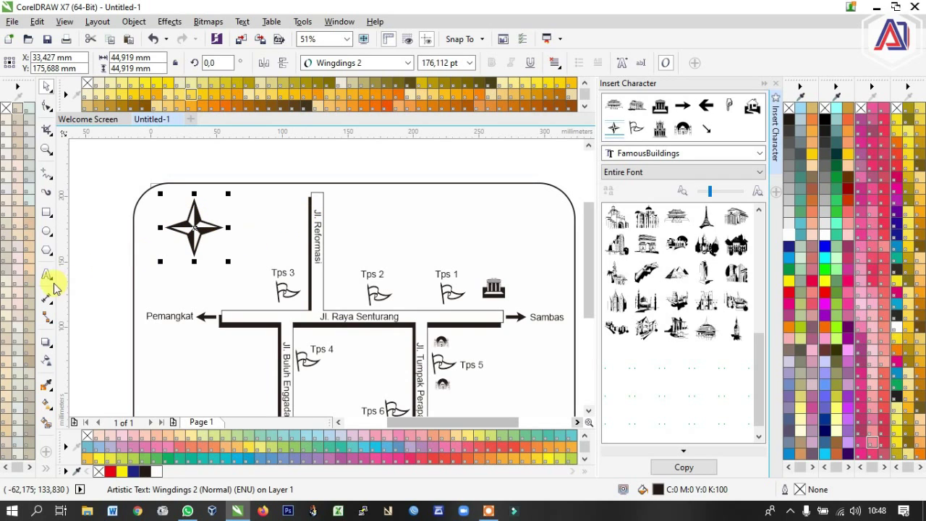
Step: Place copies of the Tps 3 label on all four sides of the compass star and change the upper one to U
left_click_drag(295, 284, 150, 229)
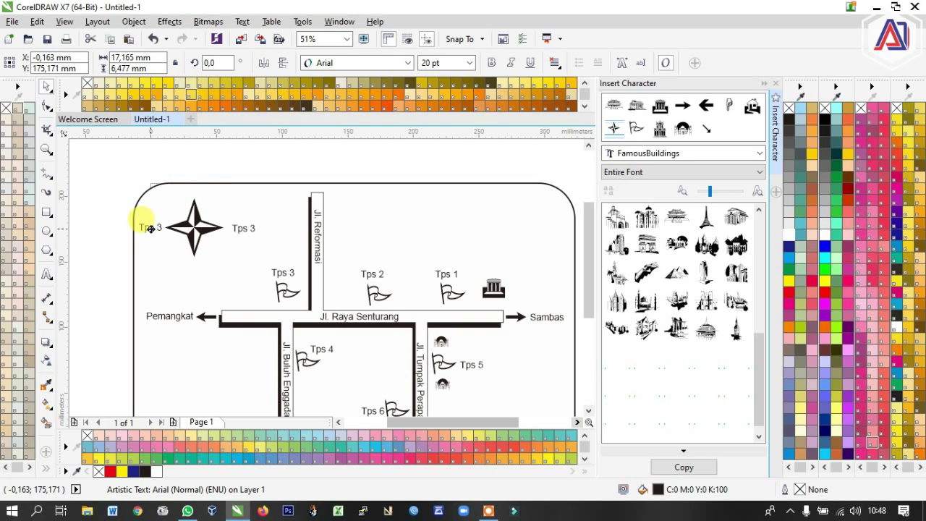
left_click_drag(150, 227, 194, 188)
key("F8")
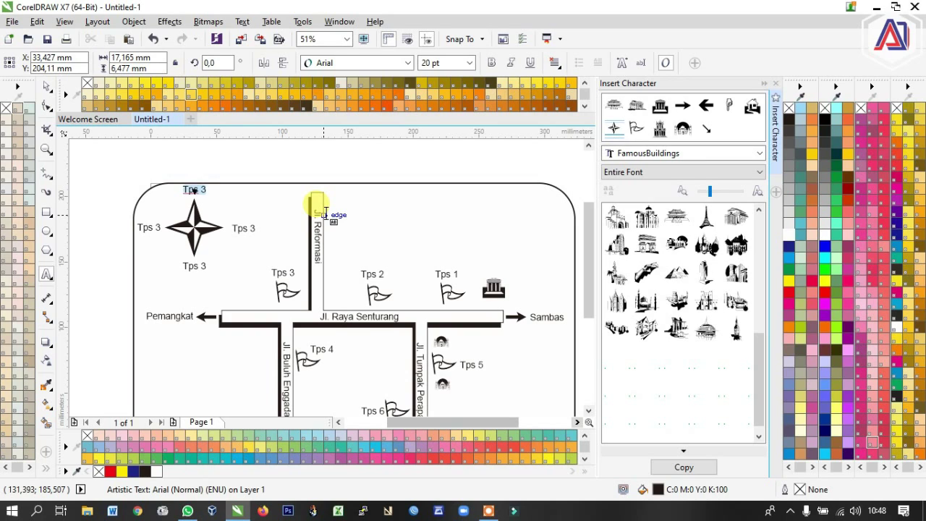
key("Escape")
left_click(45, 86)
left_click_drag(186, 190, 194, 189)
Step: Change the label below the compass star to S and center it under the star's lower point
double_click(194, 266)
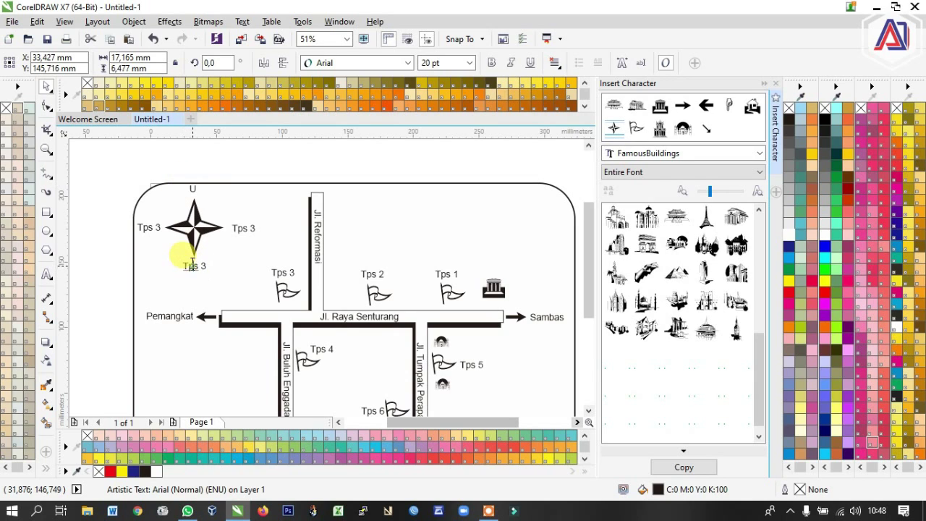
left_click(206, 266)
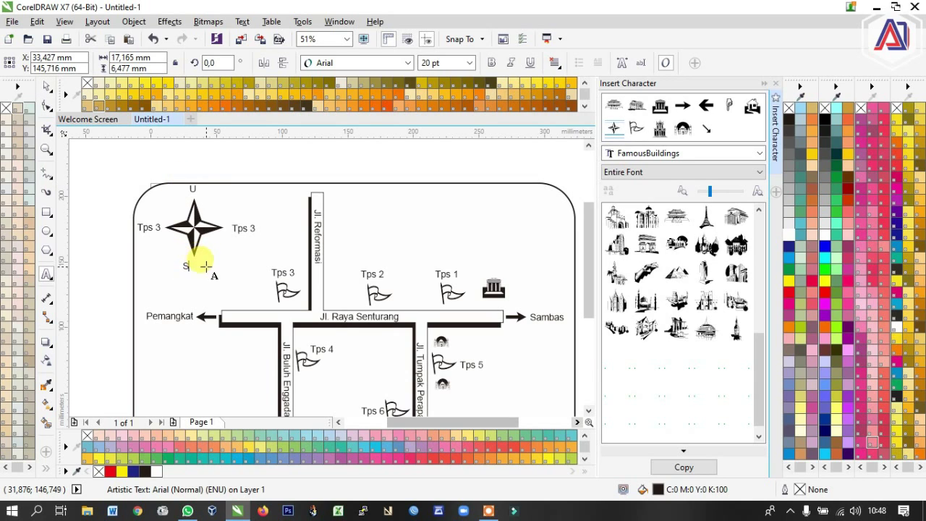
left_click(46, 86)
left_click_drag(185, 266, 195, 269)
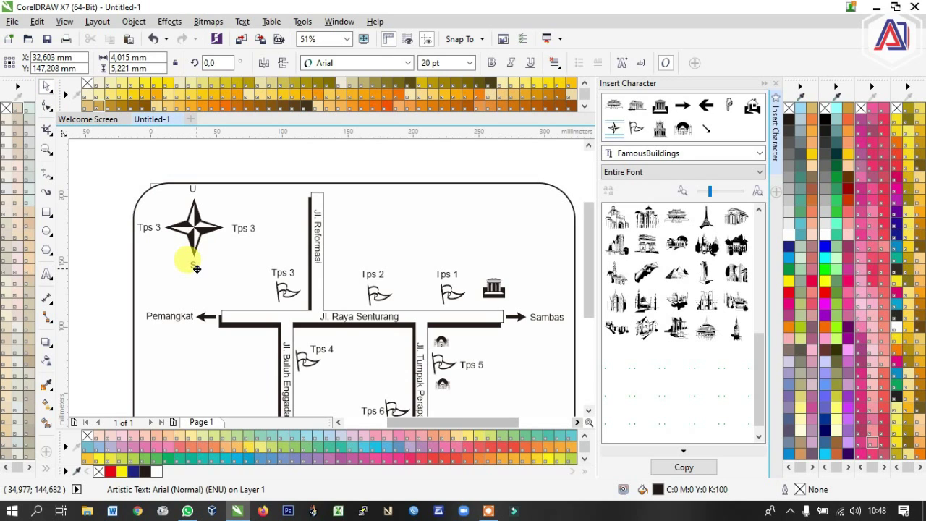
Step: Nudge the U label slightly right and down so it sits centered just above the compass star's upper point
left_click(193, 184)
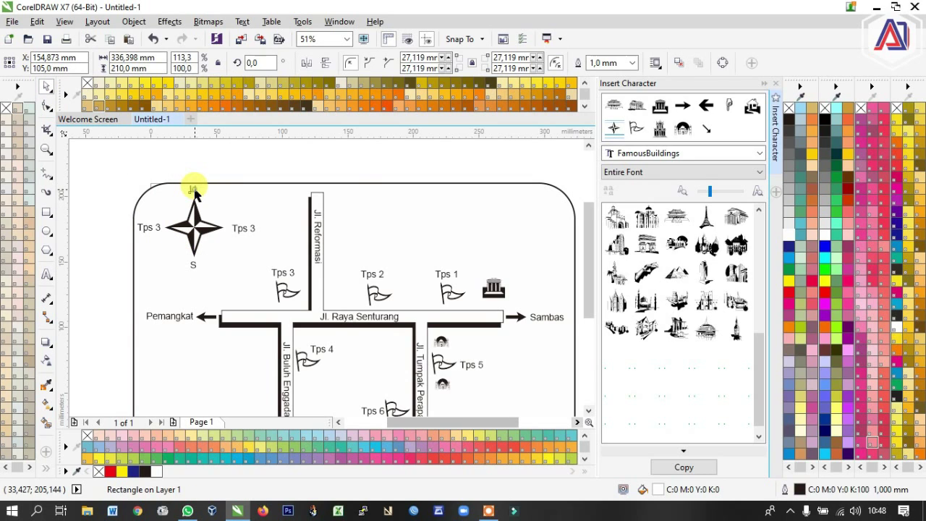
left_click(194, 189)
left_click_drag(193, 187, 194, 187)
key("Right")
key("Right")
key("Right")
key("Right")
key("Right")
key("Right")
key("Right")
key("Down")
key("Down")
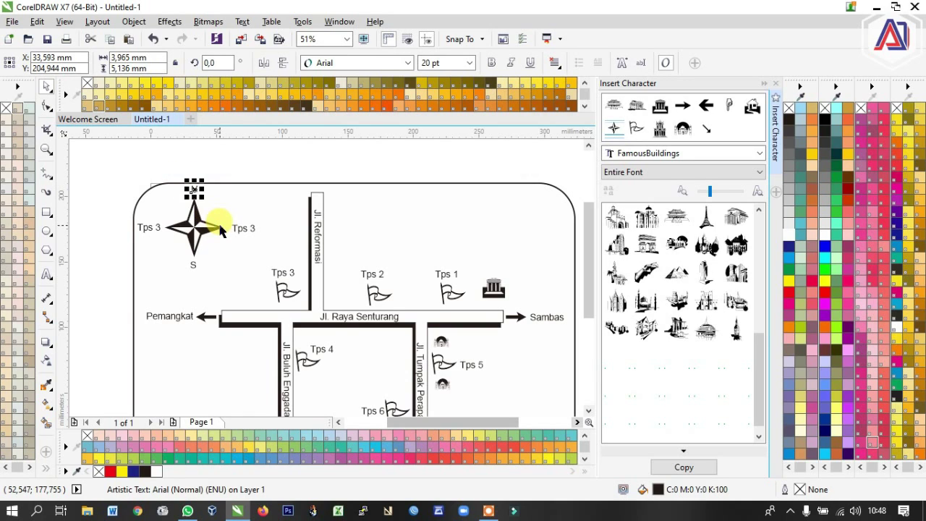
key("Down")
key("Down")
key("Down")
key("Down")
key("Down")
key("Down")
key("Down")
key("Down")
key("Down")
key("Down")
key("Down")
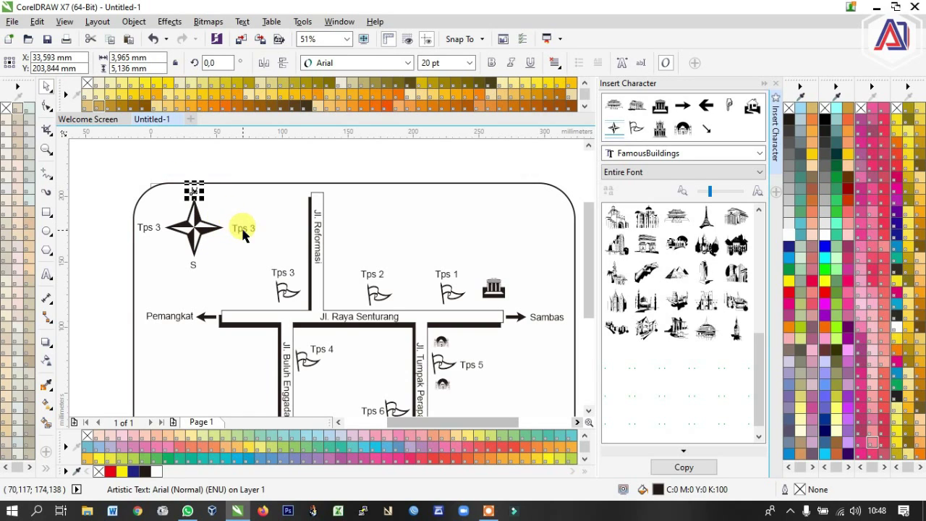
Step: Change the Tps 3 label east of the compass star to T and the one west of it to B
double_click(243, 230)
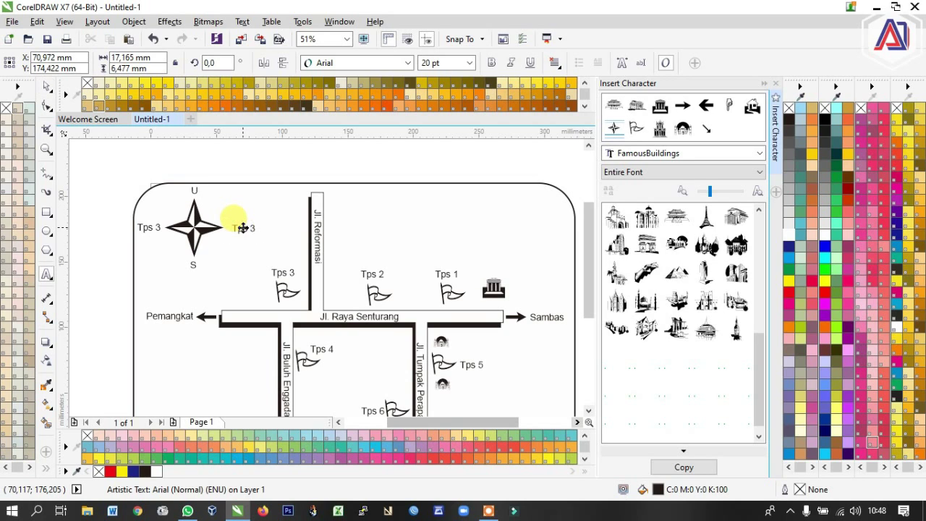
key("ctrl+v")
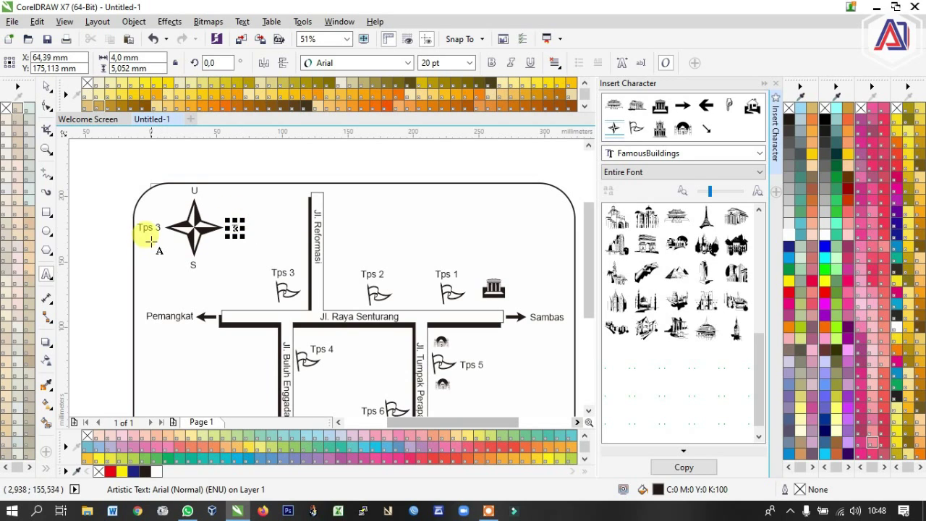
left_click_drag(146, 228, 146, 226)
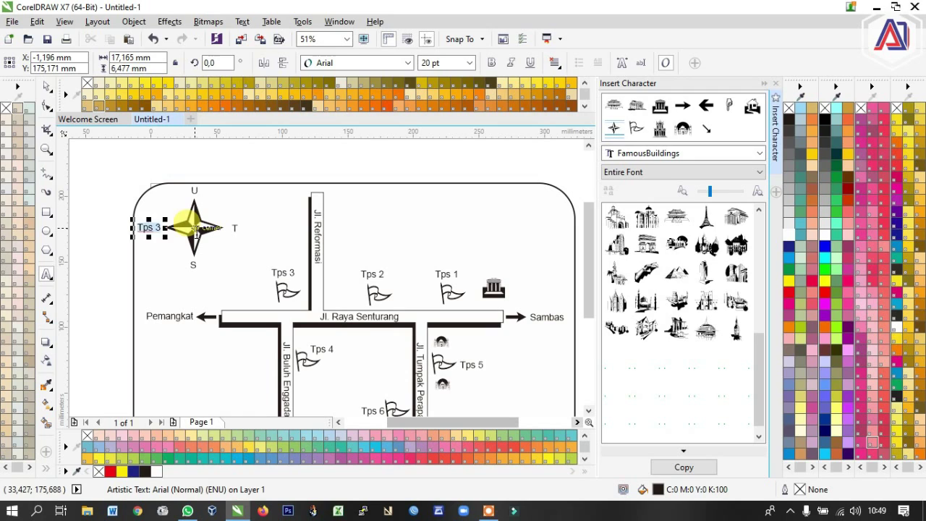
type("B")
Step: Move the B and T labels inward so they sit close to the compass star's side points
left_click(47, 86)
left_click(139, 226)
left_click_drag(140, 227, 157, 227)
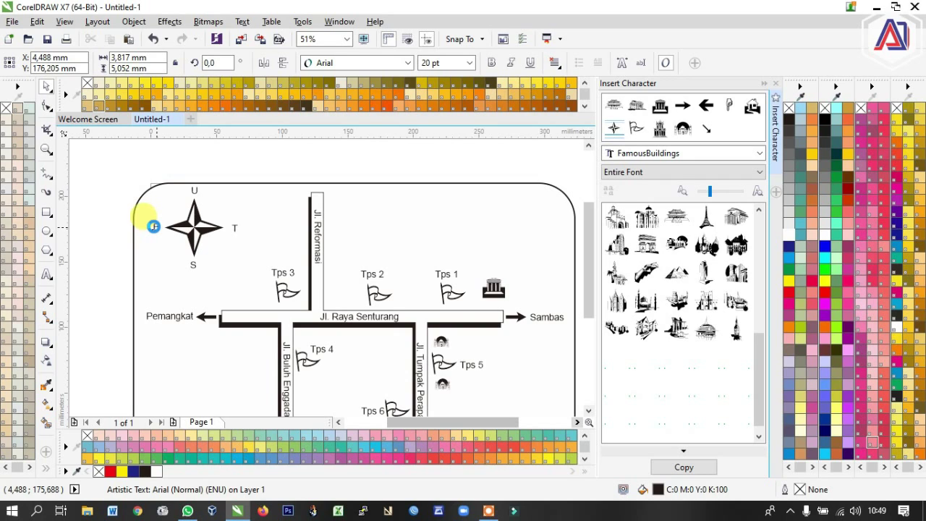
left_click(234, 228)
left_click_drag(235, 228, 230, 227)
left_click(82, 182)
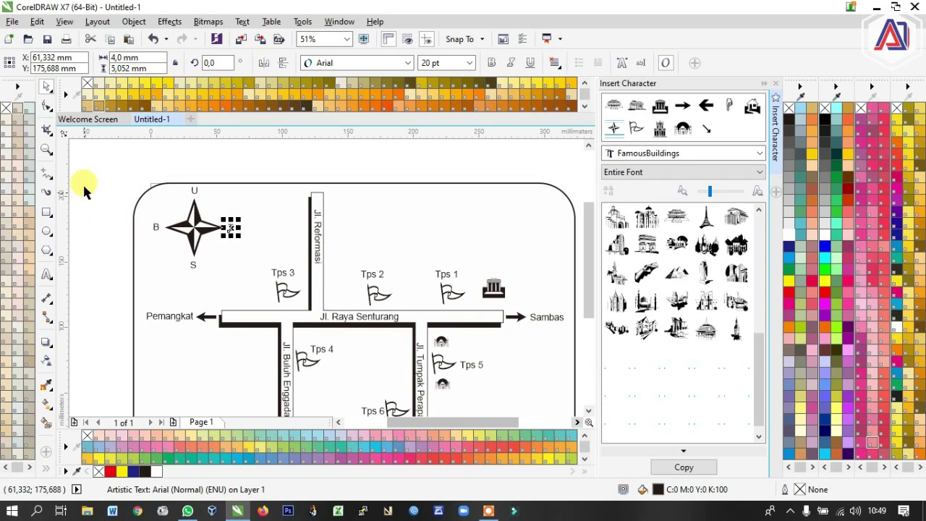
Step: Place a copy of the Tps 1 label above the building east of the Tps 1 flag and change it to Kantor Camat
left_click(442, 272)
left_click_drag(442, 270, 512, 271)
right_click(512, 271)
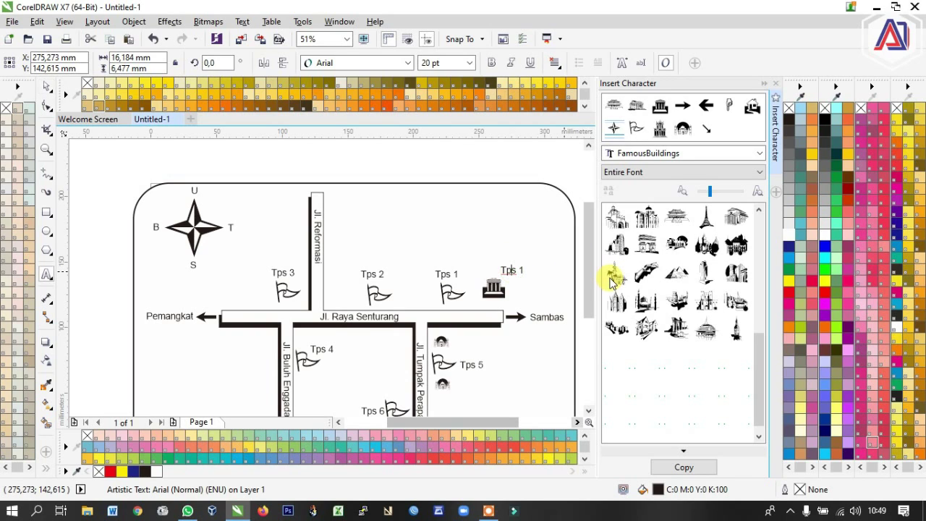
triple_click(513, 271)
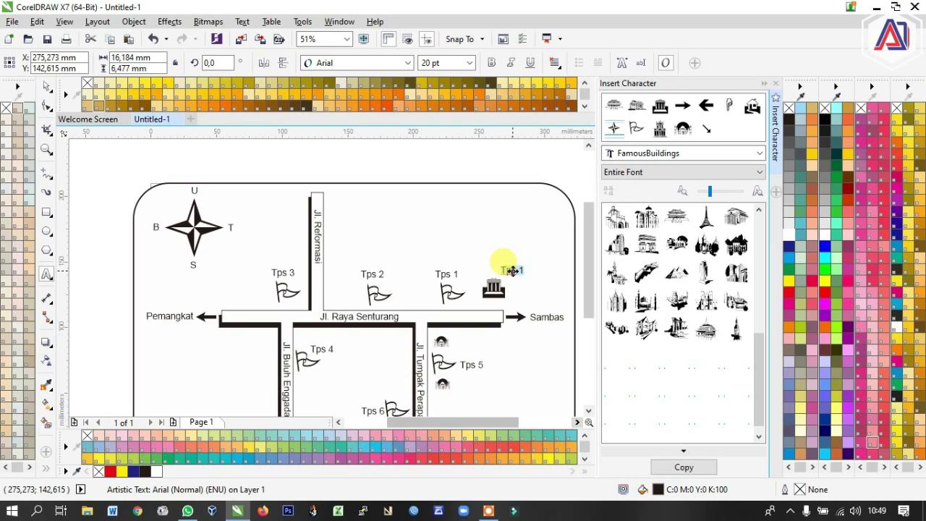
type("Kantor Camat")
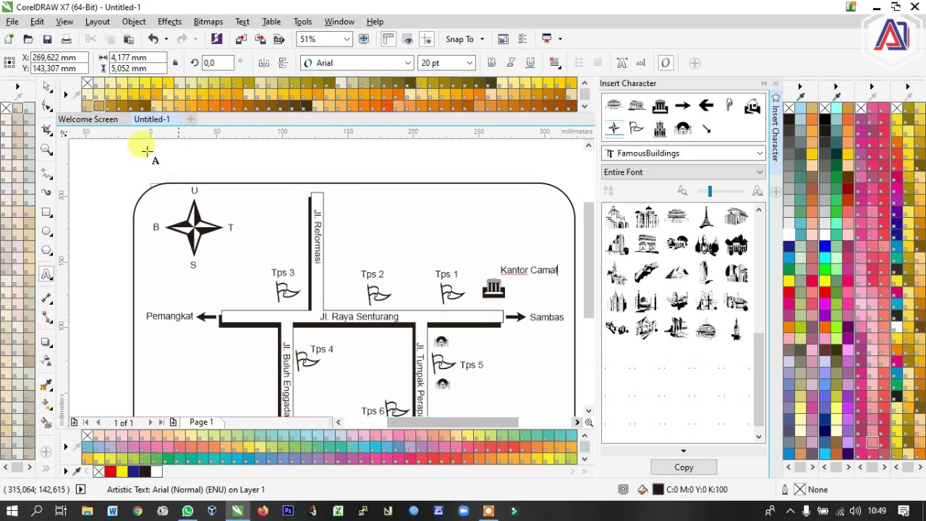
left_click(46, 87)
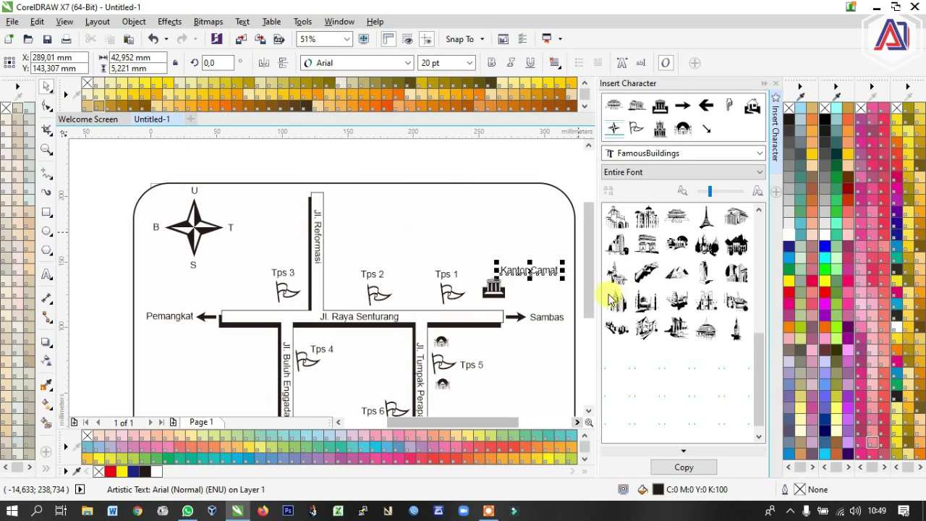
Step: Move the Pemangkat label above the map frame and change its text to the title Denah TPS Desa Mekar Sekuntum
scroll(472, 319, "down", 2)
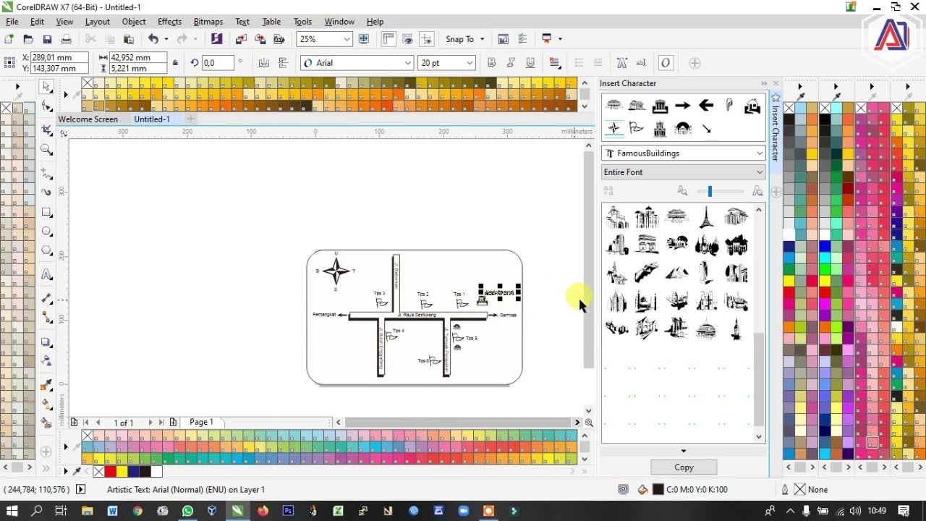
scroll(587, 300, "down", 1)
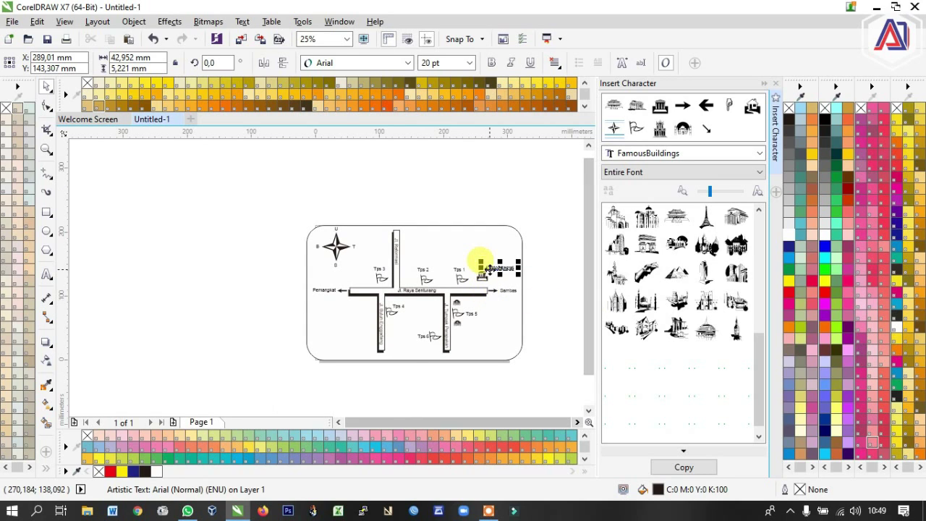
scroll(482, 266, "up", 2)
scroll(482, 264, "down", 2)
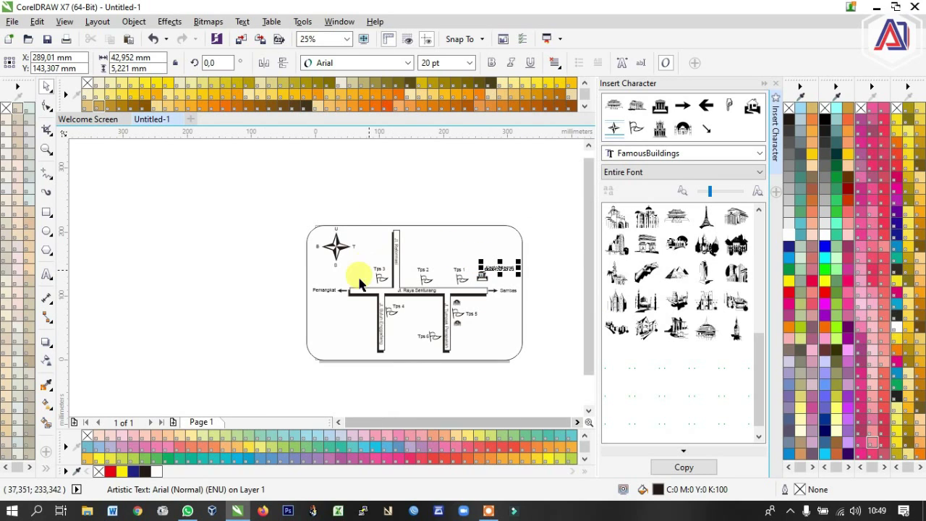
left_click(321, 289)
left_click_drag(331, 290, 405, 207)
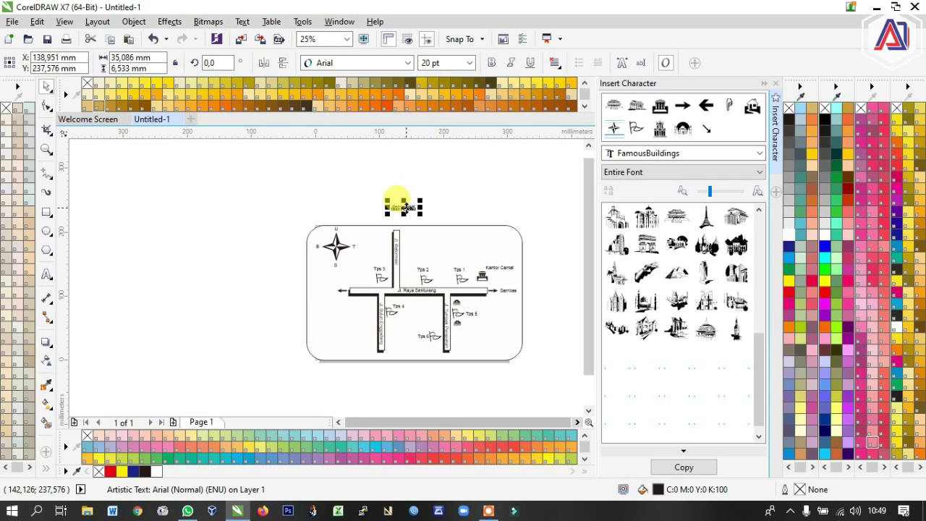
double_click(407, 208)
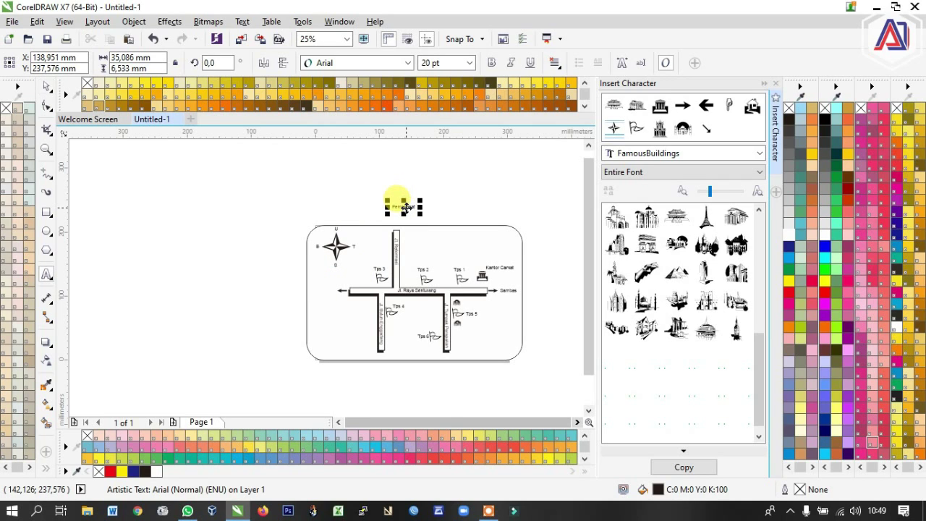
type("Denah TPS Desa Mekar Sekuntum")
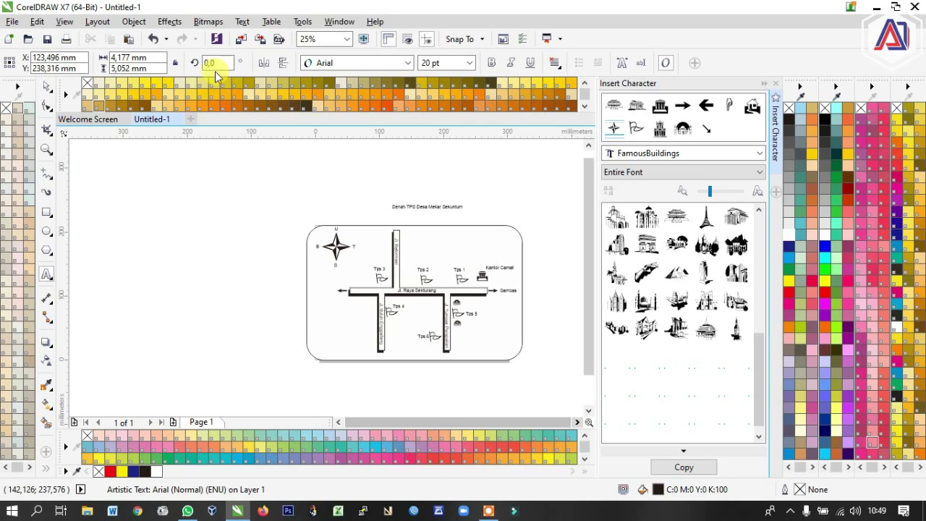
left_click(49, 87)
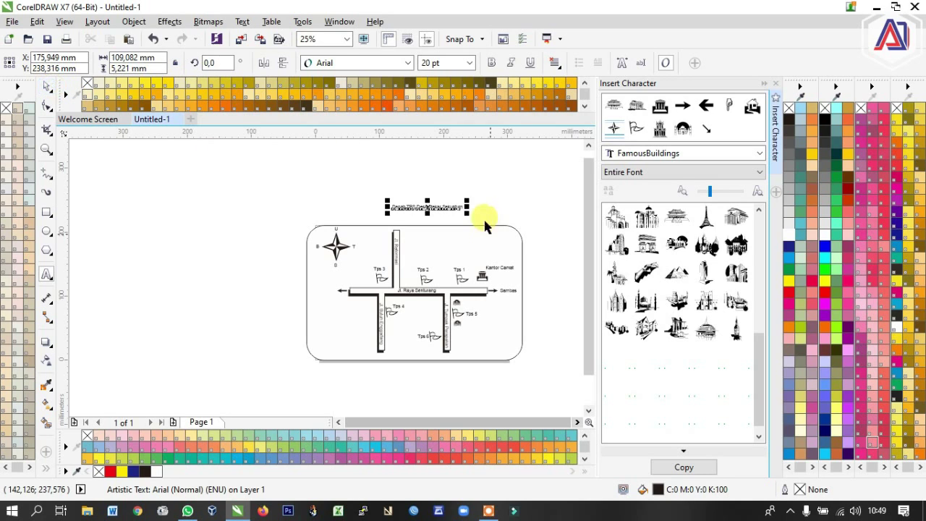
Step: Set the map title in bold 36 pt and center it just above the frame
scroll(467, 212, "up", 1)
left_click_drag(418, 206, 403, 218)
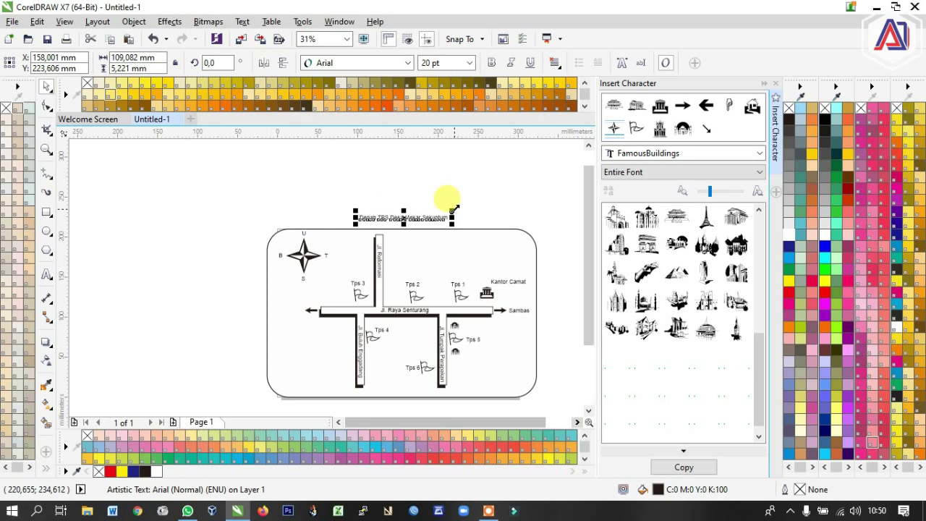
left_click(472, 63)
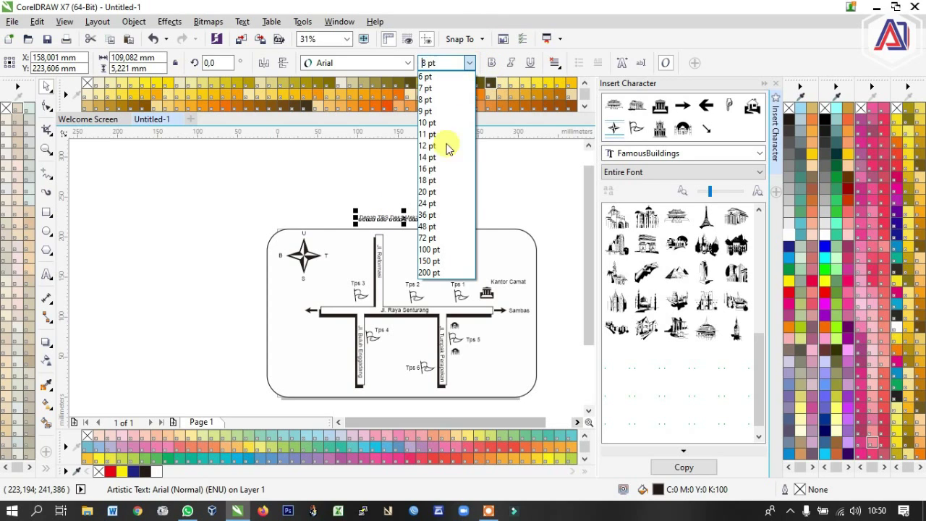
left_click(434, 216)
left_click(492, 63)
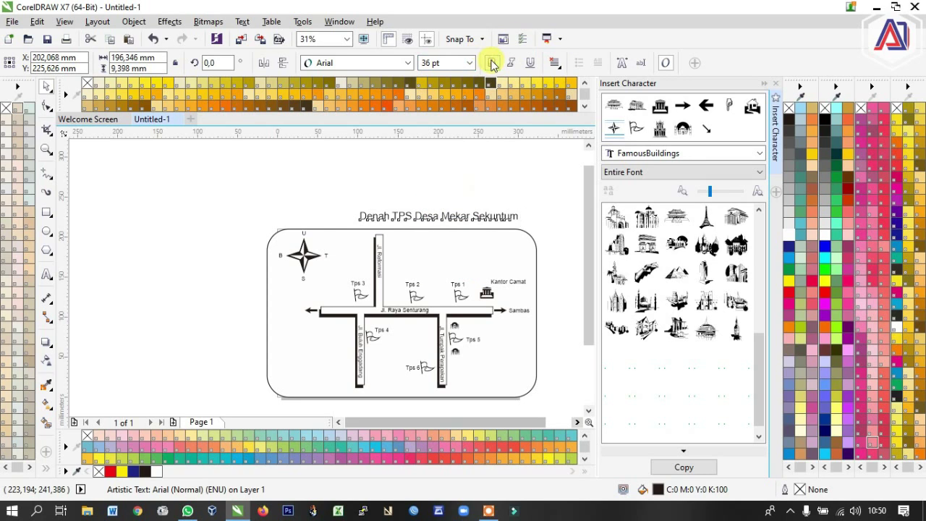
left_click_drag(434, 210, 411, 217)
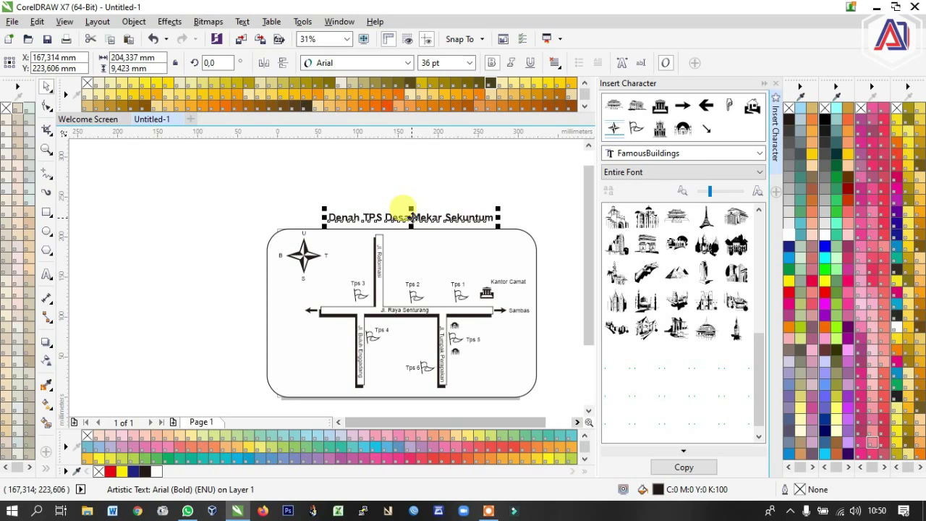
left_click(462, 247)
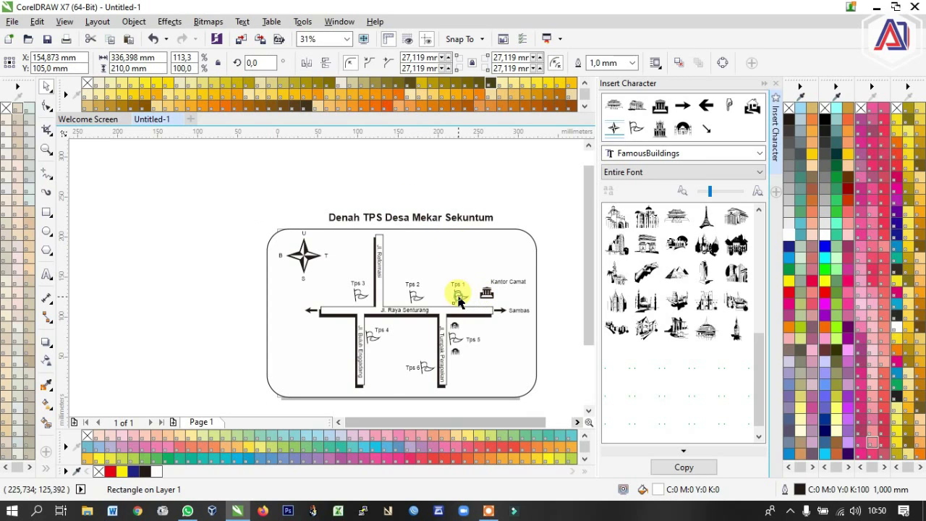
Step: Fill all six Tps flags with red
left_click(458, 296)
left_click(787, 294)
left_click(413, 291)
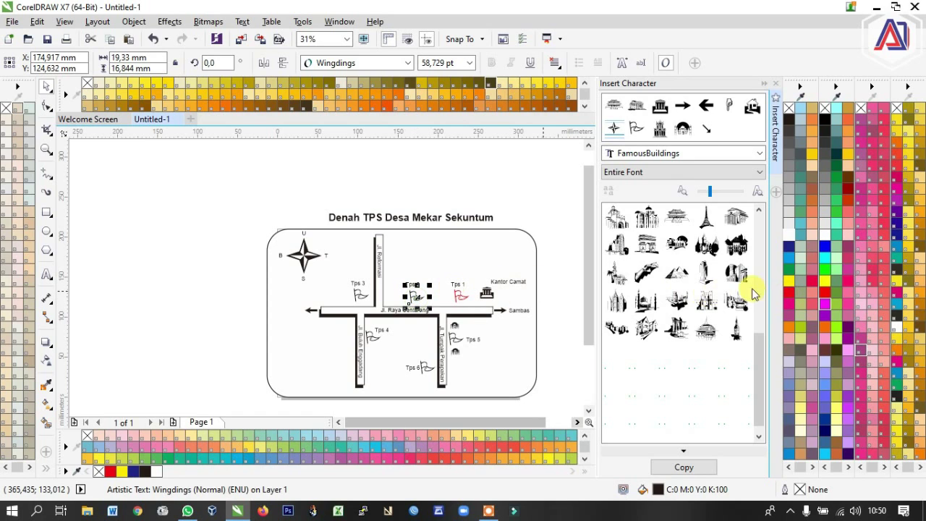
left_click(789, 293)
left_click(366, 297)
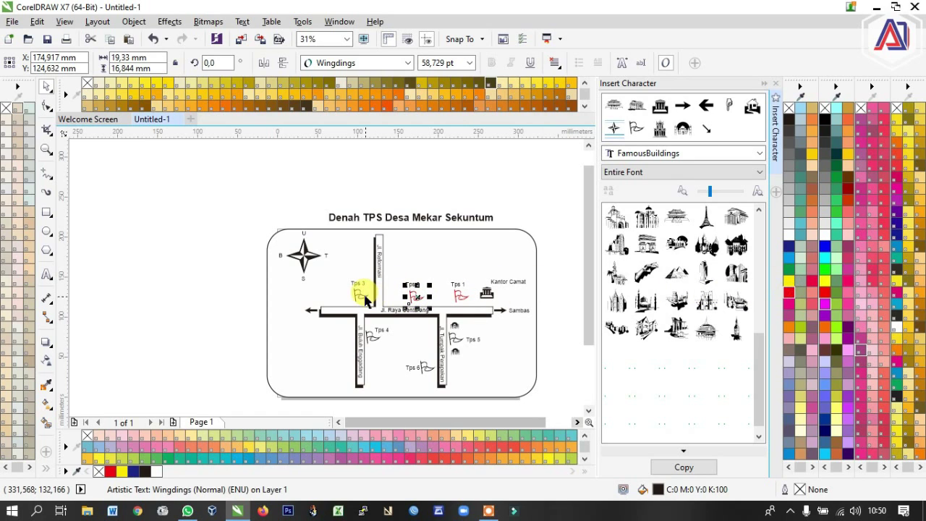
left_click(789, 294)
left_click(387, 341)
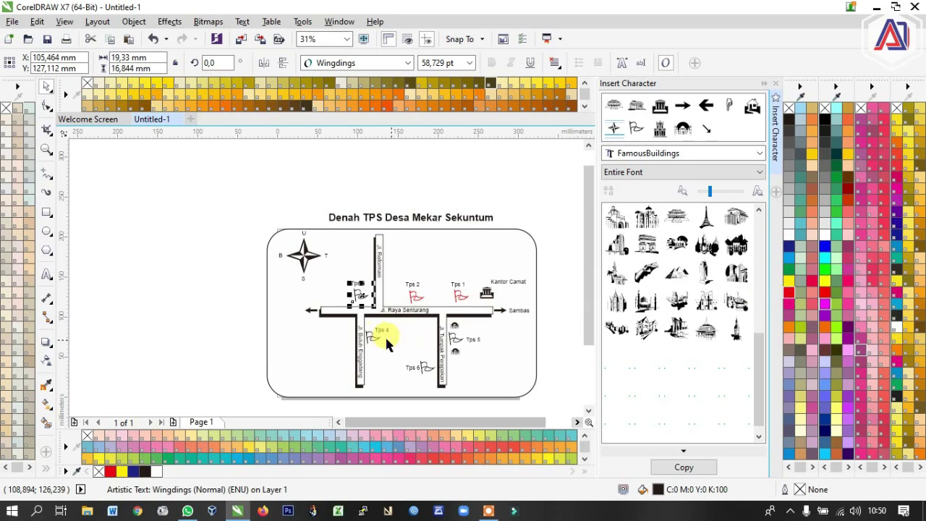
left_click(791, 293)
left_click(425, 367)
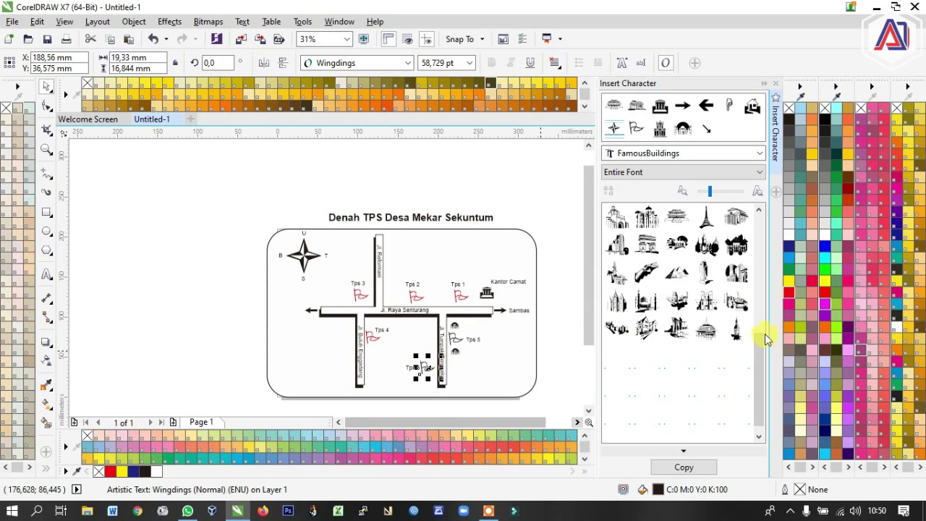
left_click(791, 295)
left_click(456, 336)
left_click(791, 294)
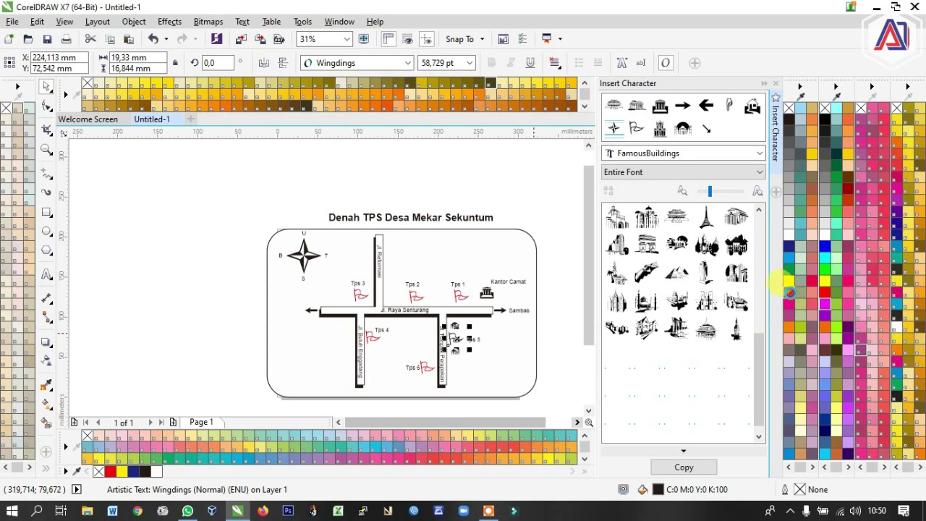
Step: Draw a rectangle about 104 × 119 mm beside the map frame's right edge
left_click(576, 422)
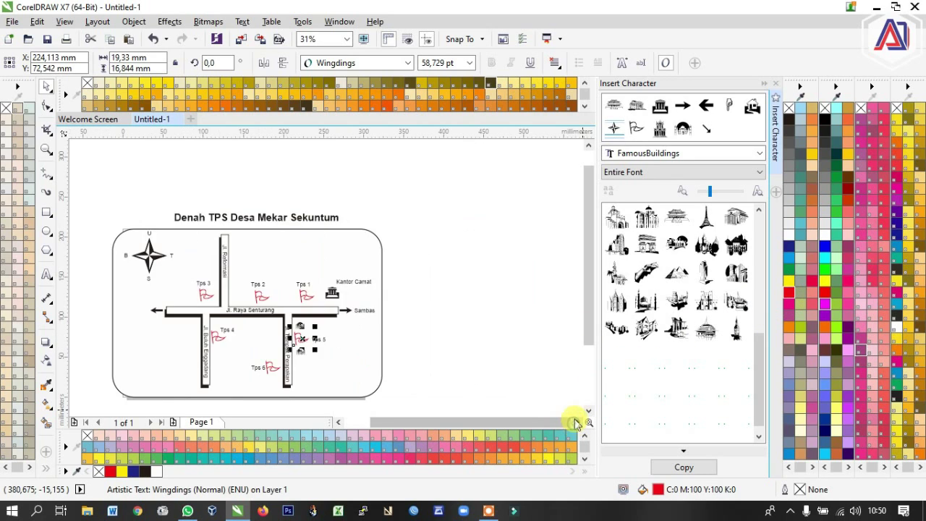
left_click(296, 325)
left_click(46, 212)
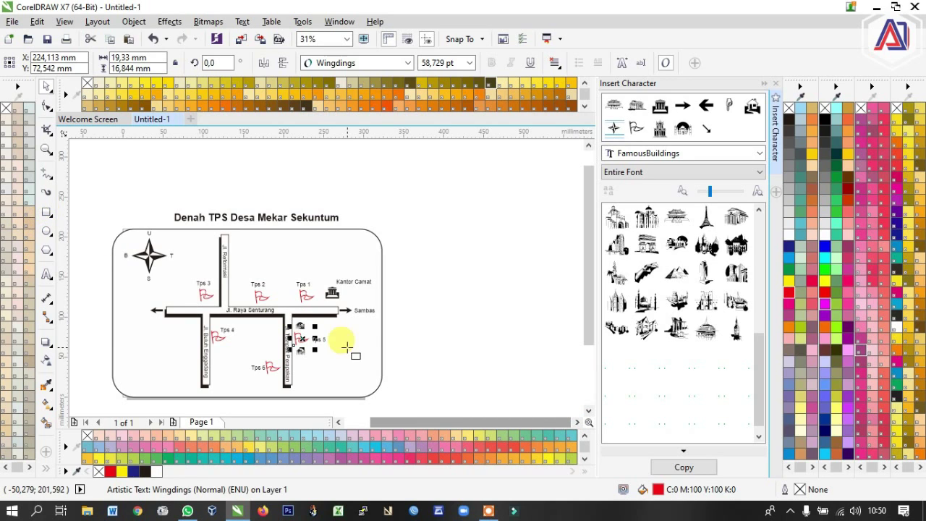
mouse_move(395, 302)
left_mouse_down()
mouse_move(433, 383)
mouse_move(479, 398)
left_mouse_up()
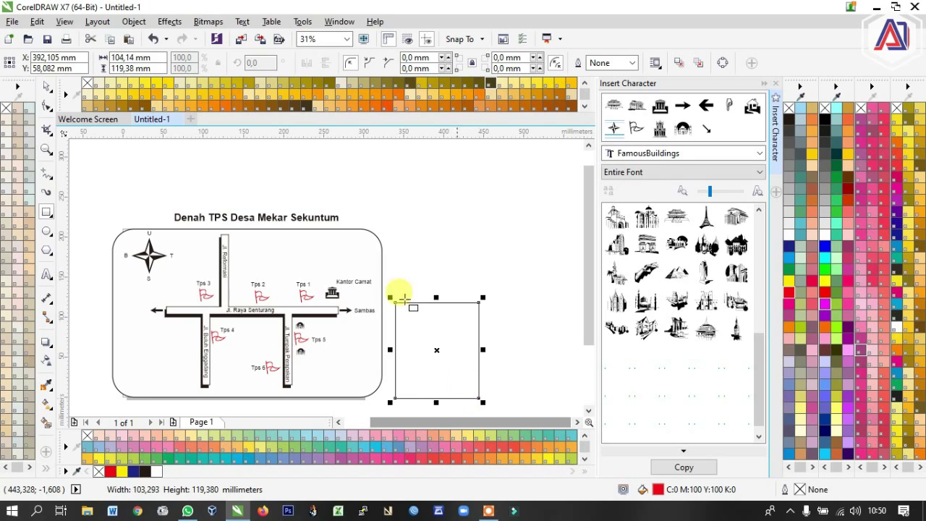
Step: Round the new rectangle's corners to about 14 mm and stretch it upward to a height of about 152 mm
left_click(47, 107)
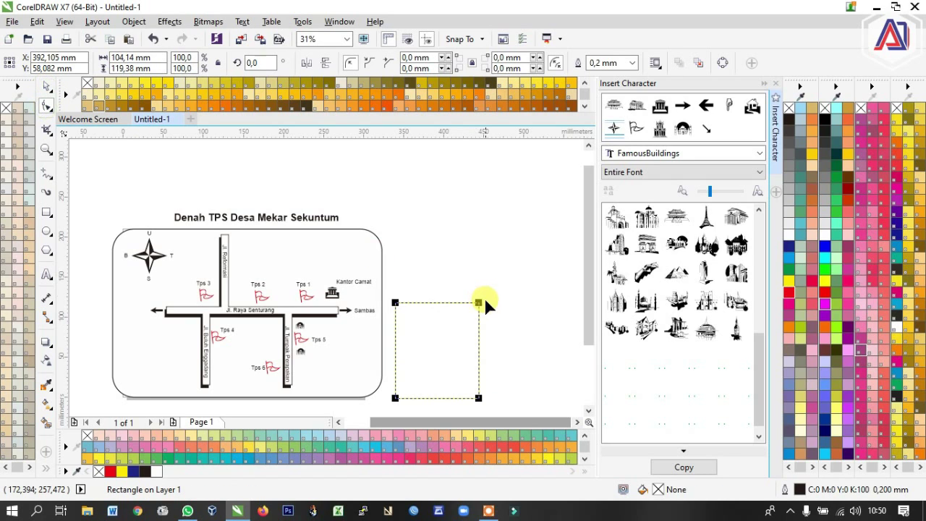
left_click_drag(479, 304, 428, 324)
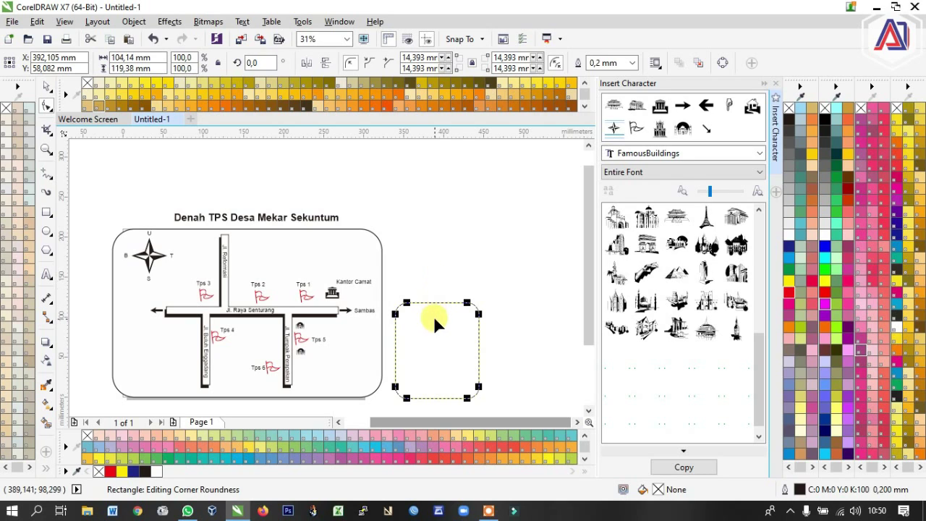
left_click(46, 87)
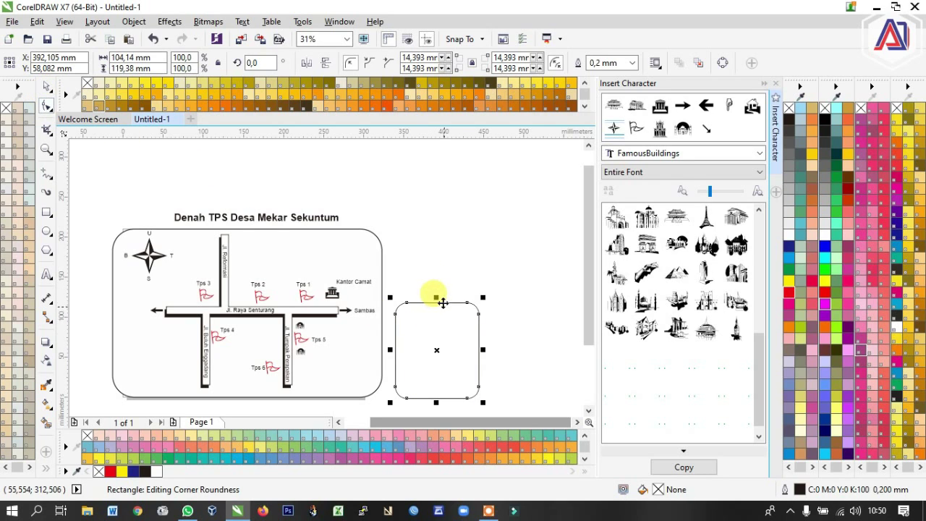
left_click_drag(438, 297, 431, 271)
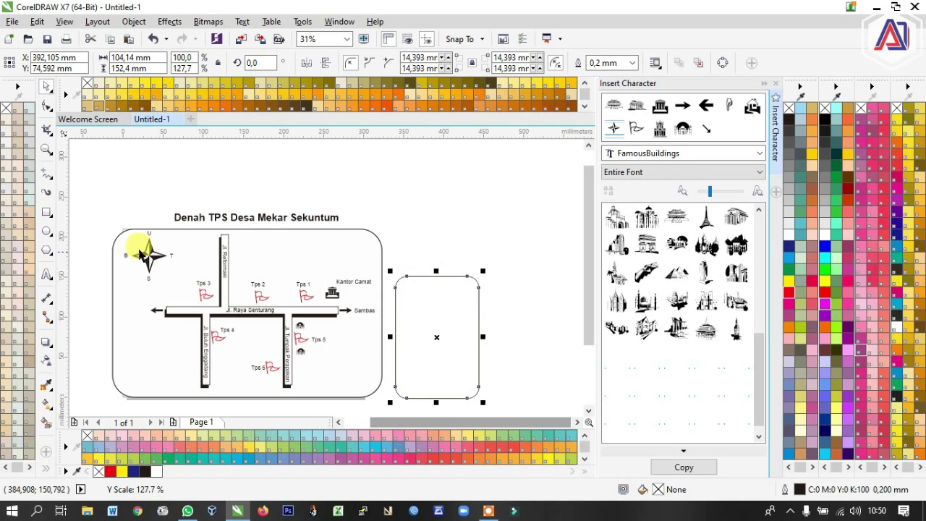
Step: Move the Kantor Camat label into the top of the rounded side box and replace its text with "Keterangan"
scroll(428, 300, "up", 1)
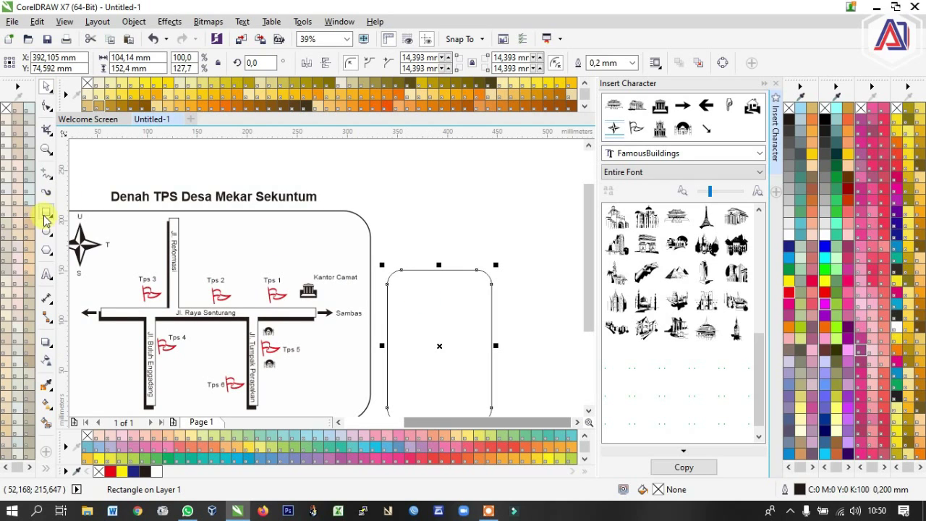
left_click_drag(329, 282, 416, 286)
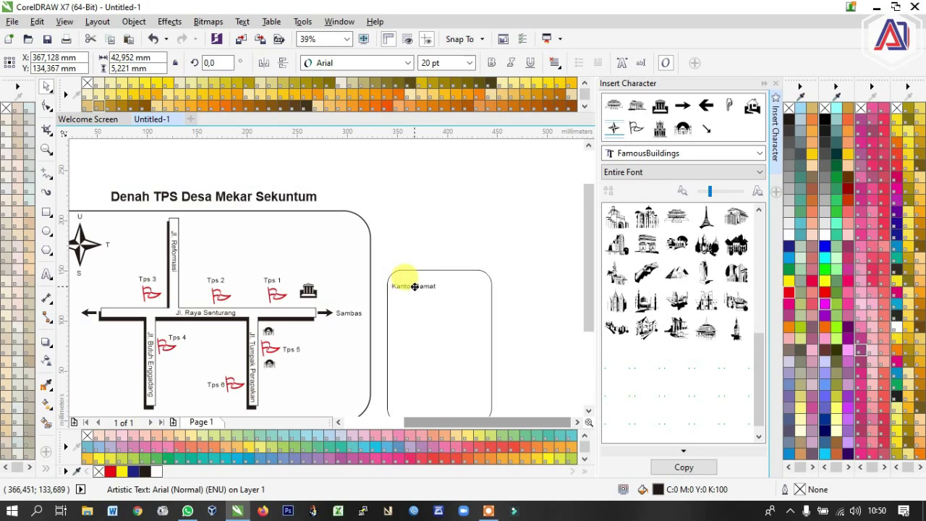
double_click(436, 286)
key("ctrl+a")
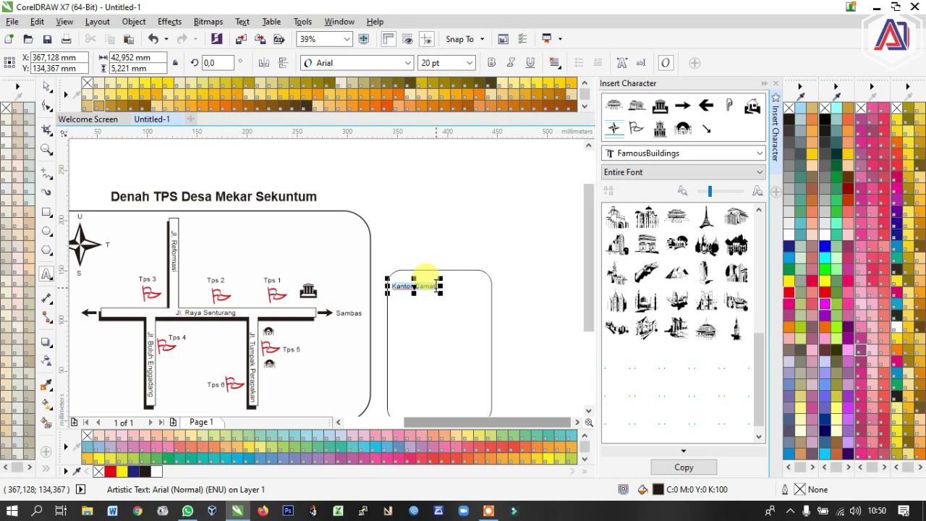
type("Keterangan")
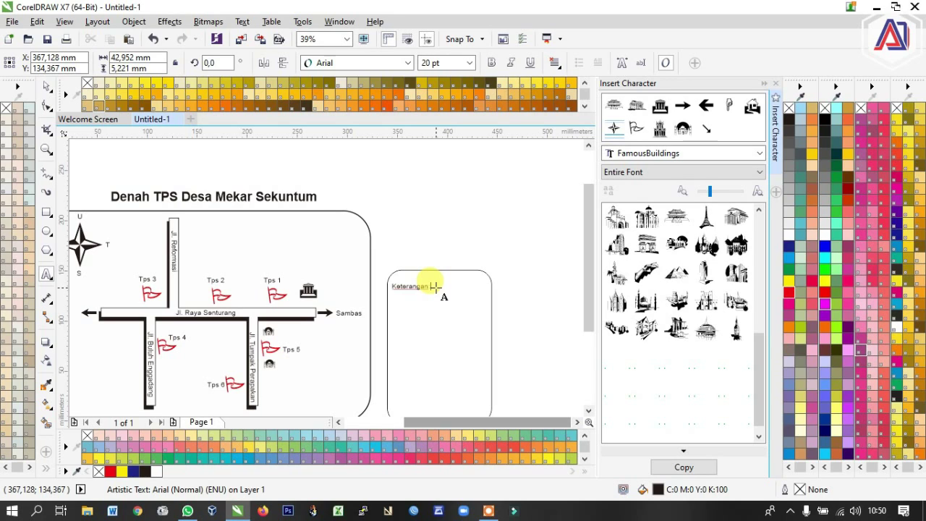
key("Escape")
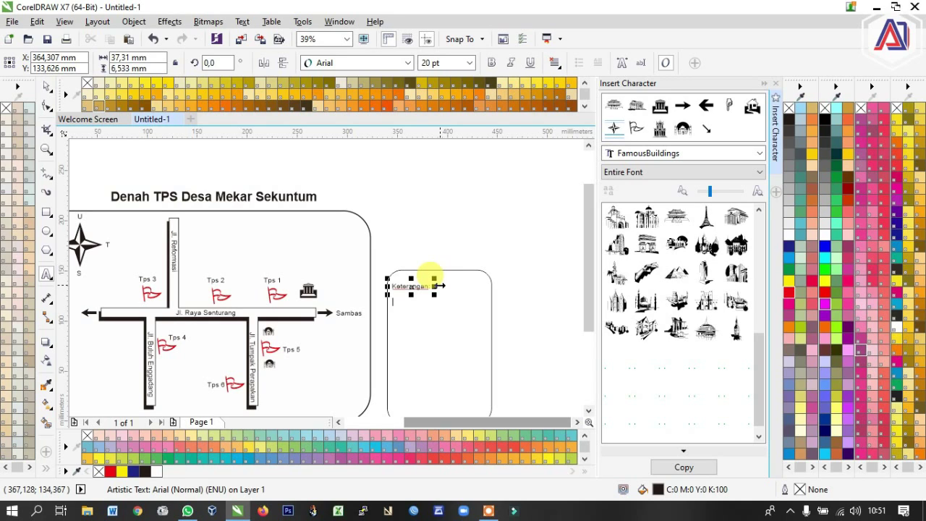
Step: Complete the heading as "Keterangan:" and list "- Masjid", "- TPS", "- Kantor Camat" and "- Kompas" on separate lines below it
left_click(438, 286)
key("Return")
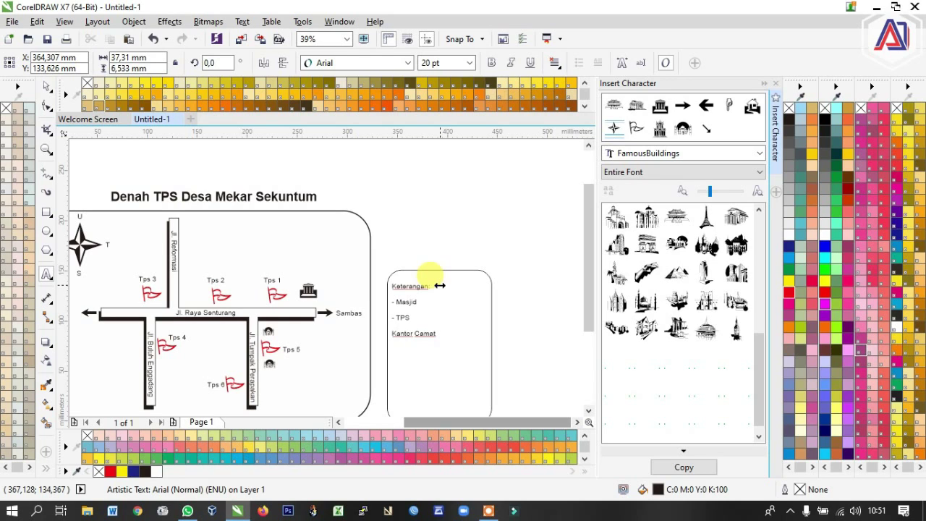
type("-")
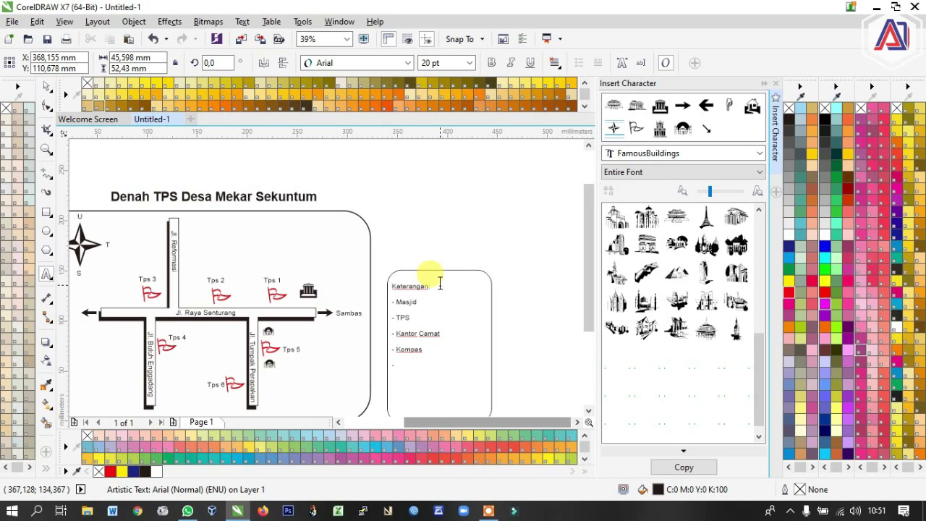
left_click_drag(439, 283, 270, 347)
key("Escape")
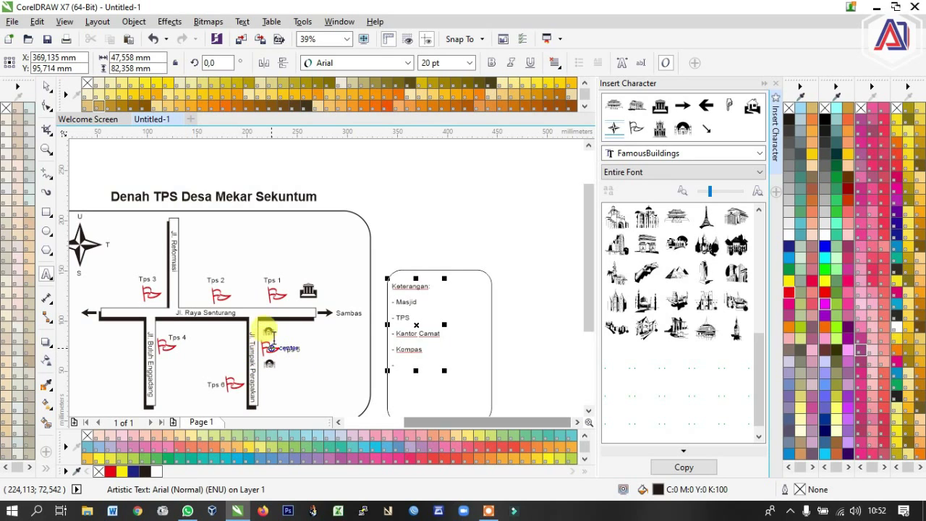
left_click(406, 360)
key("BackSpace")
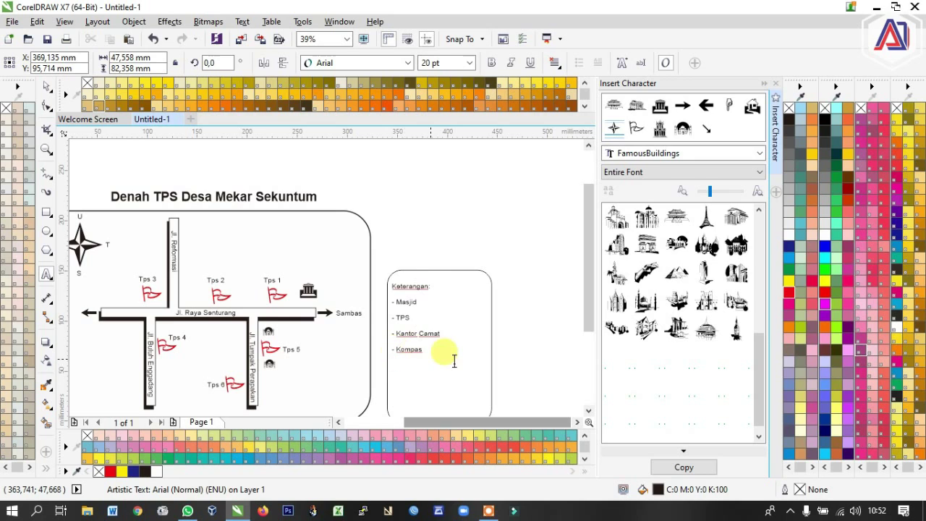
left_click(46, 86)
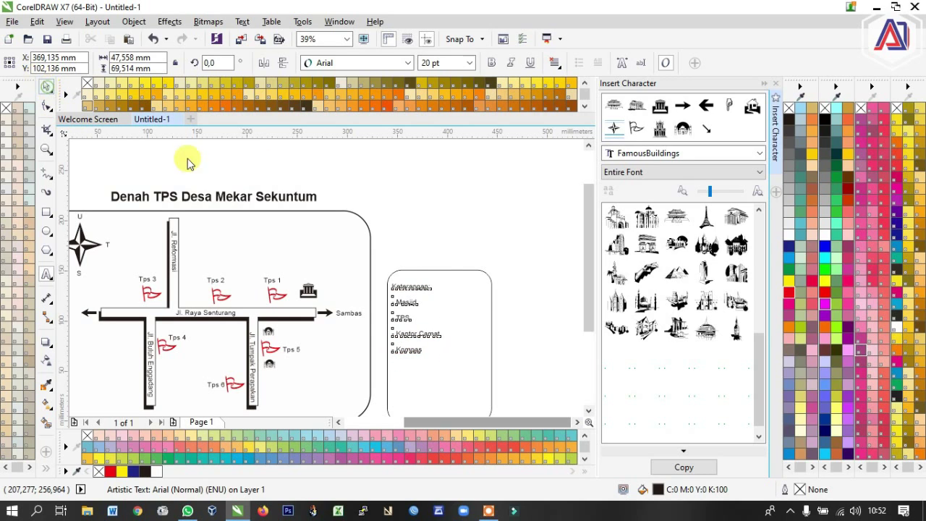
left_click(497, 297)
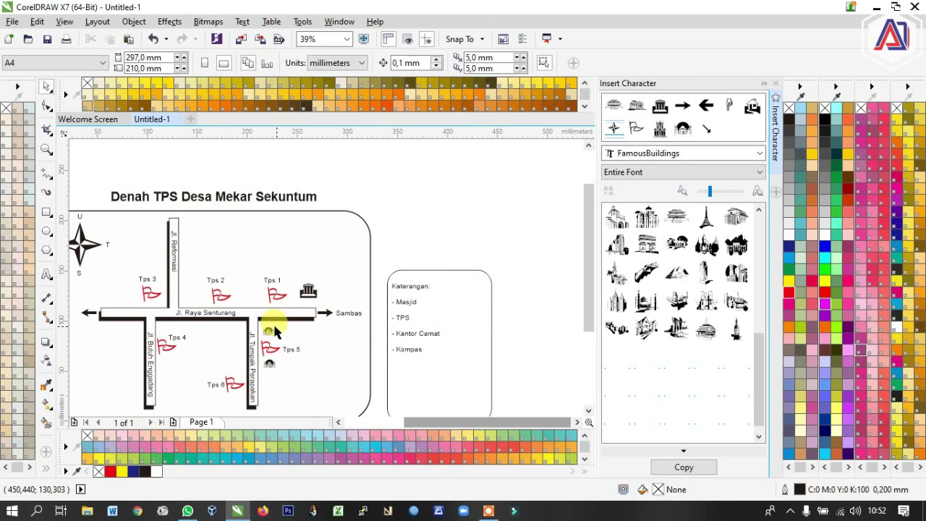
Step: Copy the mosque, red flag and office building icons from the map into the legend beside Masjid, TPS and Kantor Camat
left_click_drag(269, 330, 460, 302)
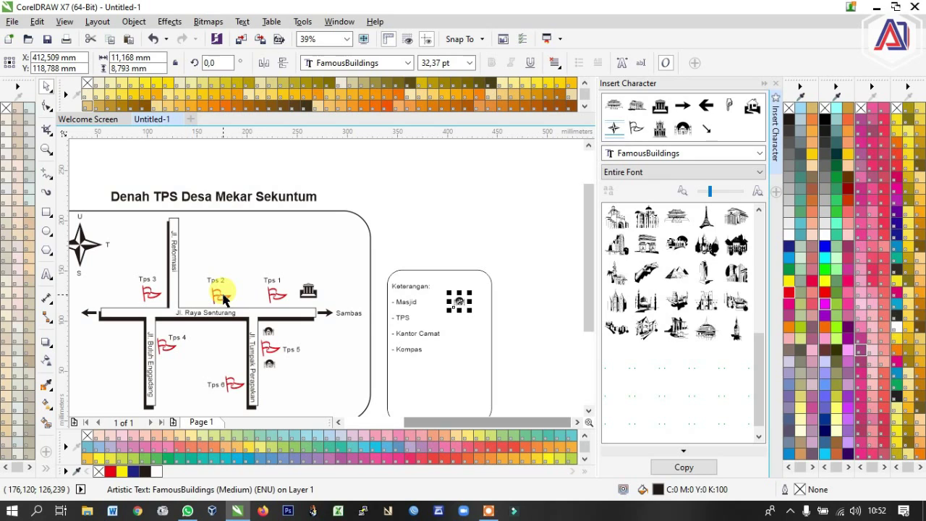
left_click_drag(223, 298, 464, 318)
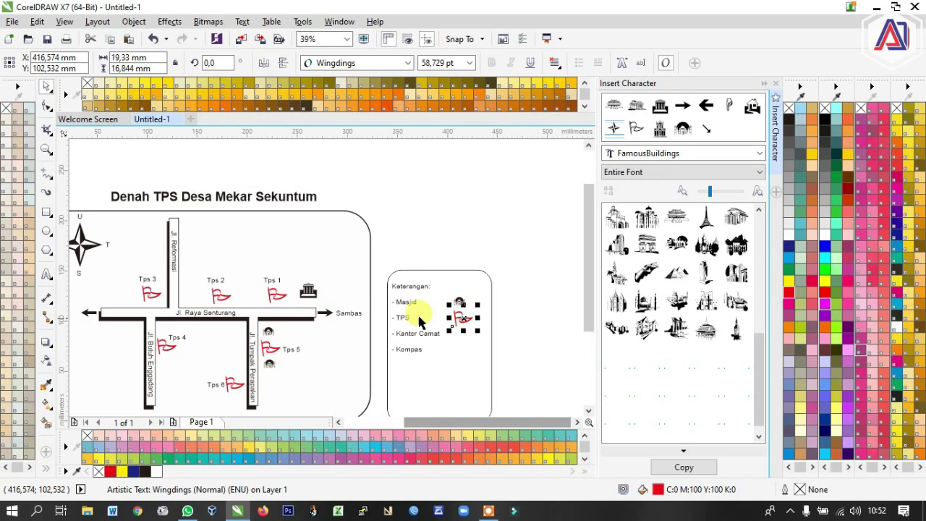
left_click(309, 293)
left_click_drag(310, 297, 461, 336)
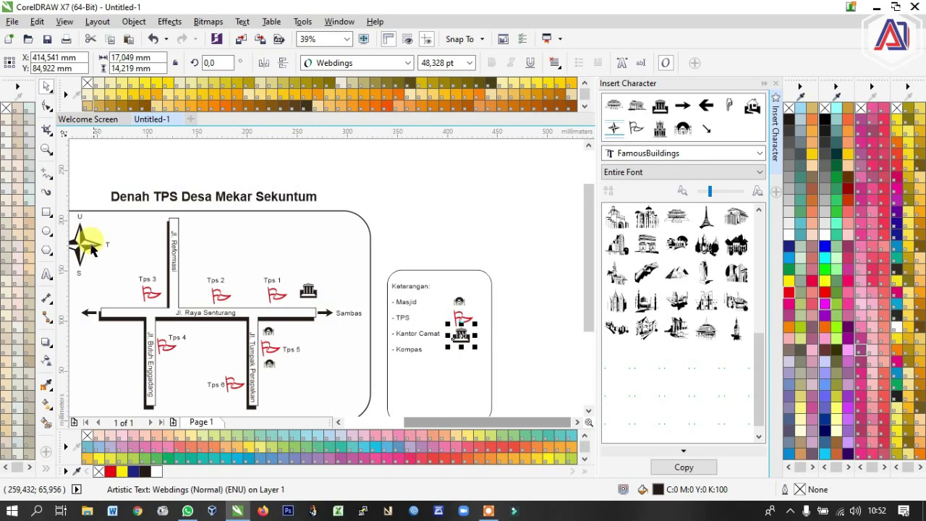
Step: Copy the map's compass star beside the Kompas entry and shrink it to suit the legend row
scroll(139, 269, "down", 2)
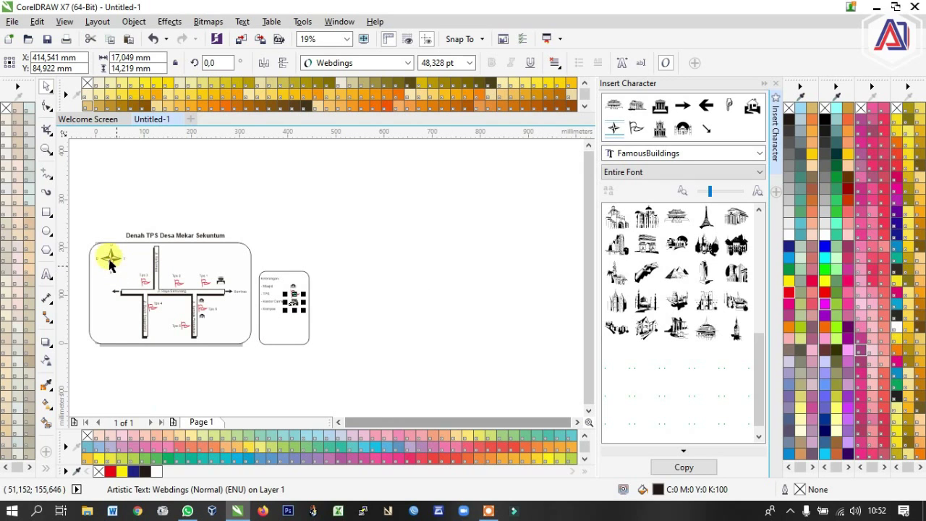
left_click(115, 262)
left_click_drag(115, 262, 295, 318)
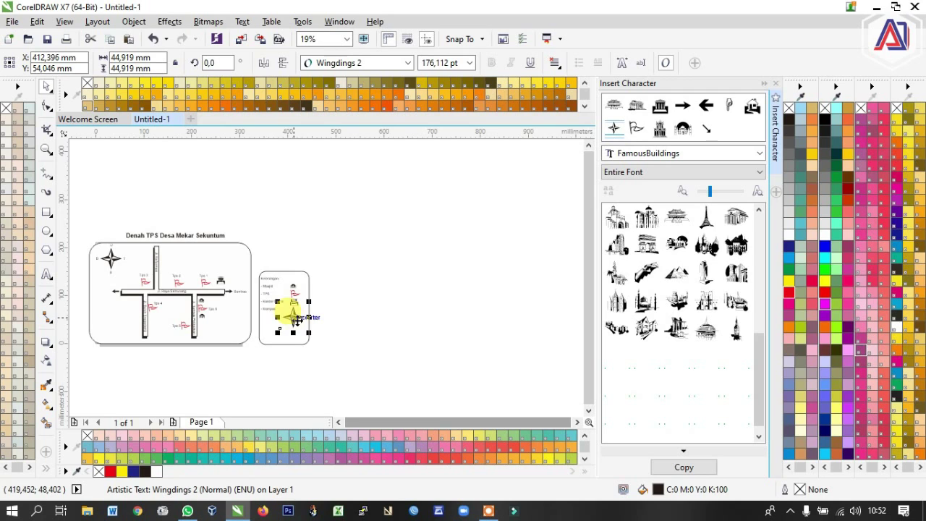
scroll(296, 316, "up", 1)
left_click_drag(316, 340, 307, 303)
Step: Shrink the legend's office icon slightly and its flag to about 16 × 14 mm, aligning the flag and mosque with the icon column
scroll(282, 307, "up", 2)
left_click(305, 273)
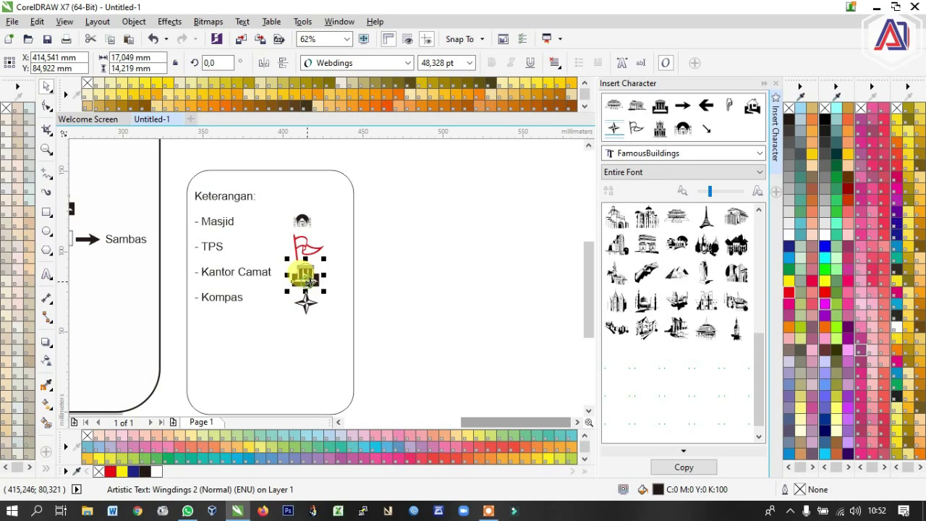
left_click_drag(322, 289, 316, 284)
left_click(310, 248)
left_click_drag(327, 265, 321, 259)
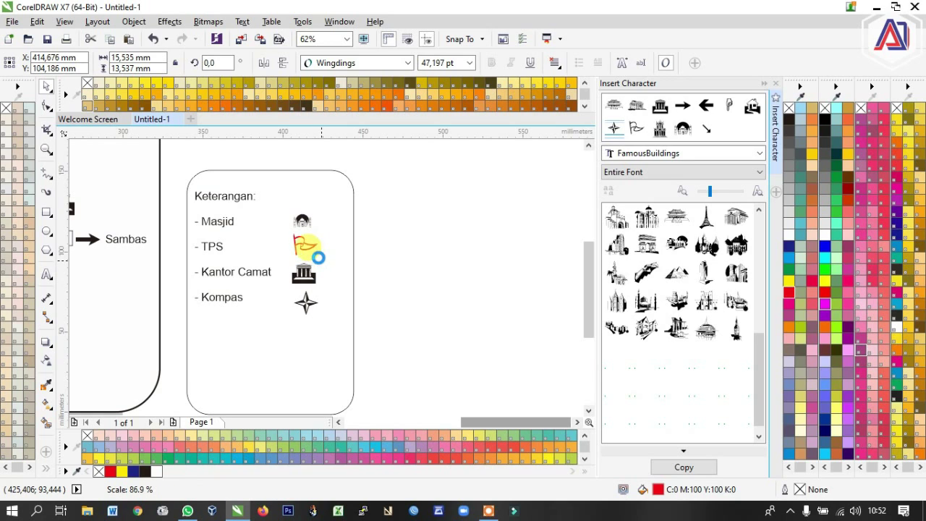
left_click_drag(309, 245, 311, 245)
left_click(302, 219)
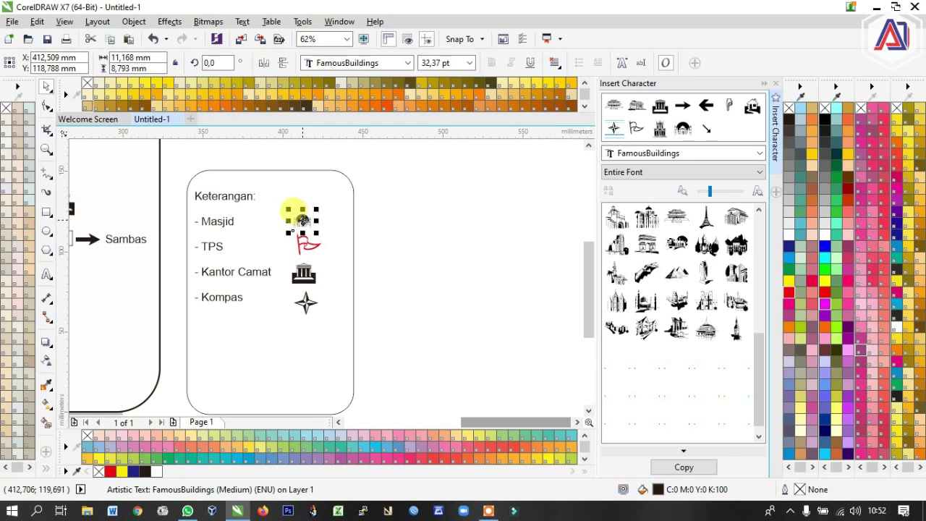
left_click_drag(302, 219, 306, 218)
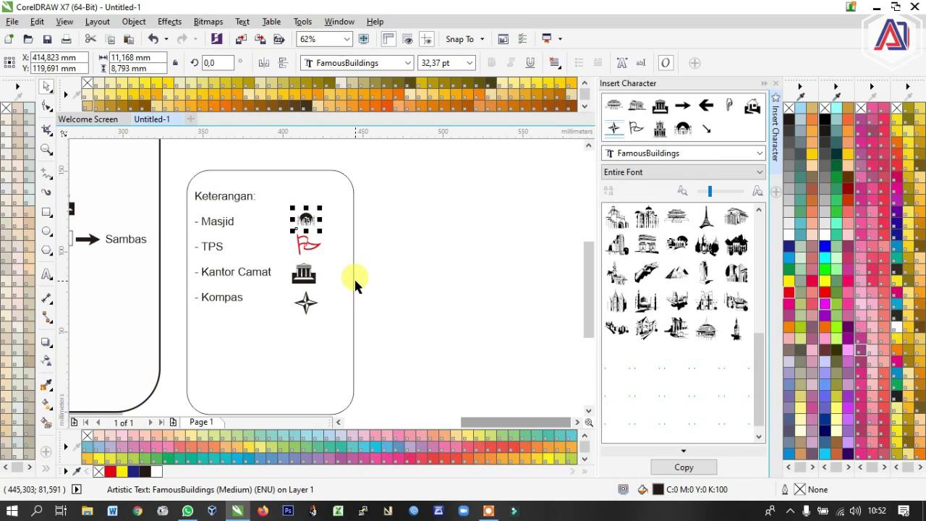
Step: Make the legend text bold
scroll(355, 285, "down", 1)
left_click(258, 211)
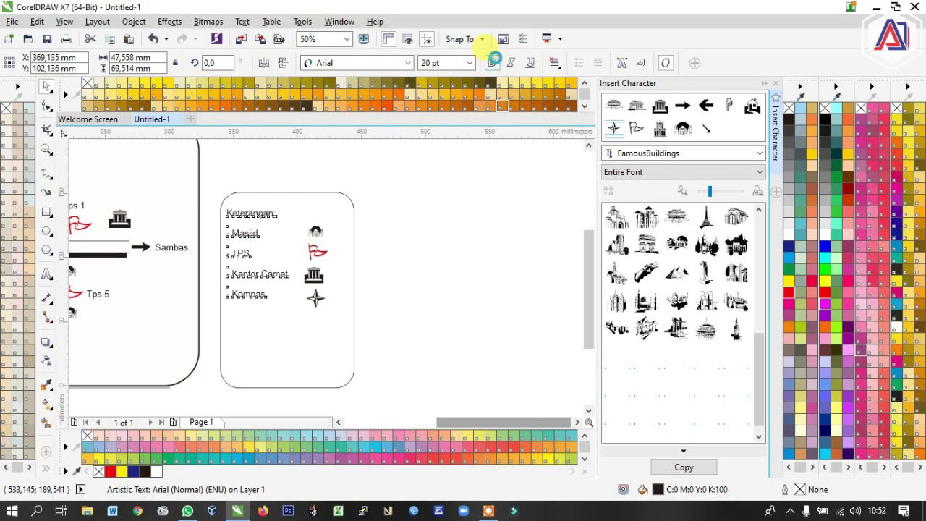
left_click(495, 63)
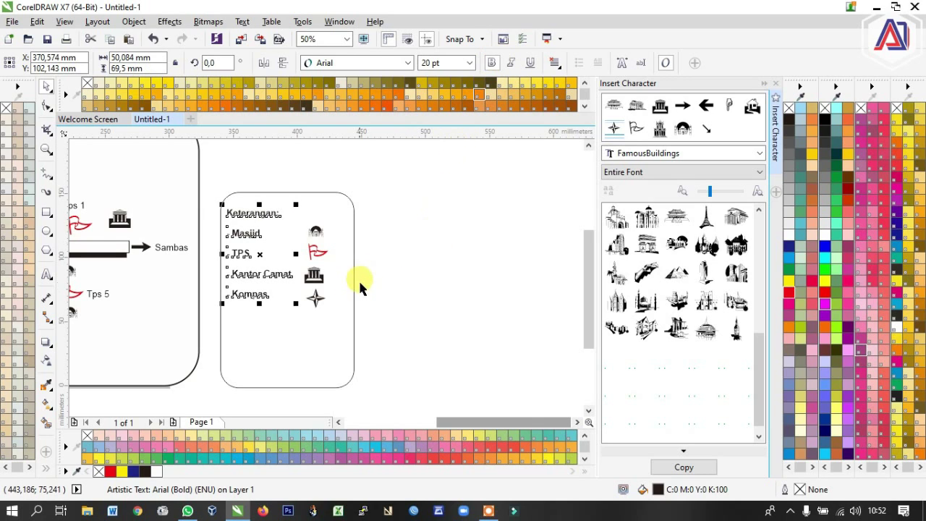
Step: Set the legend box's outline width to 1.0 mm
scroll(362, 286, "down", 2)
left_click(353, 303)
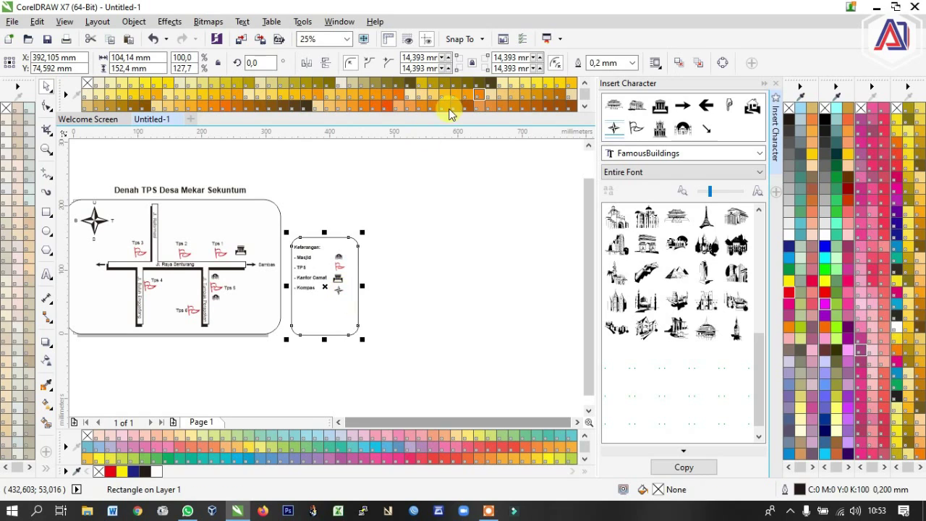
left_click(636, 66)
left_click(634, 63)
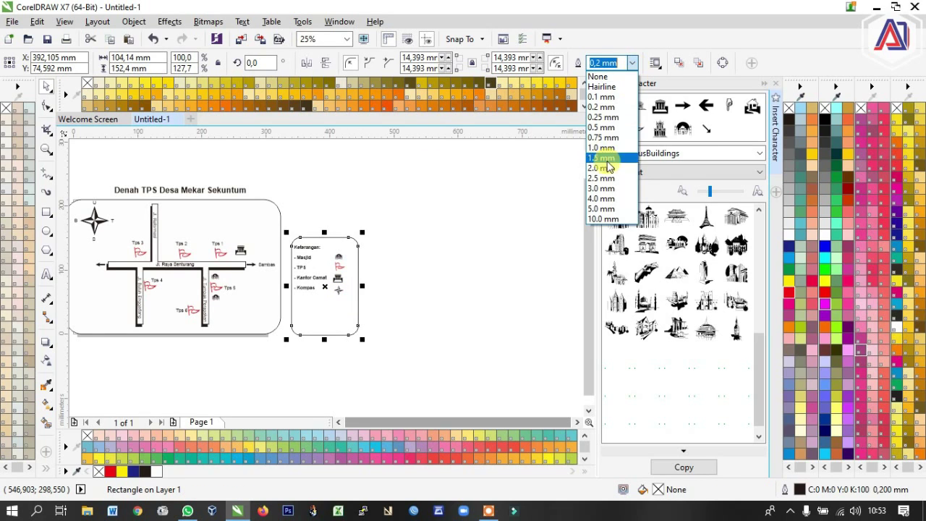
left_click(611, 152)
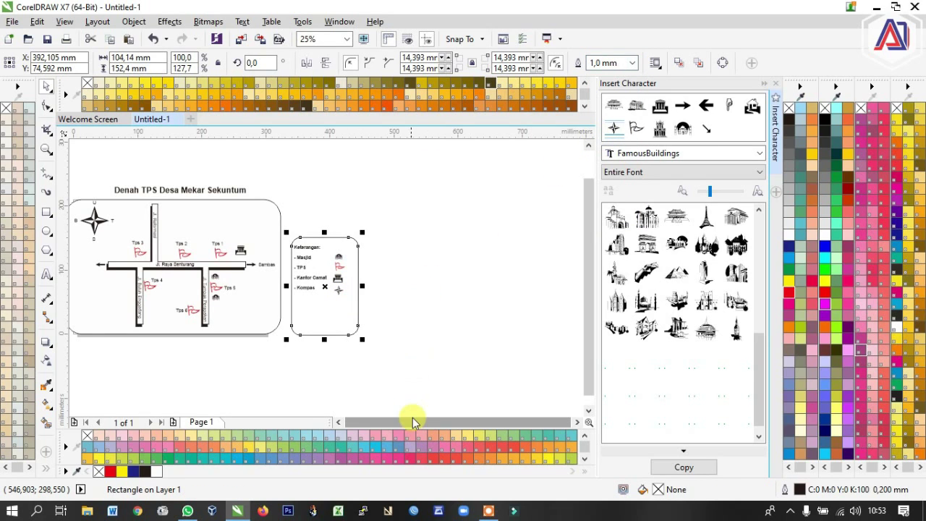
left_click(337, 423)
left_click(337, 424)
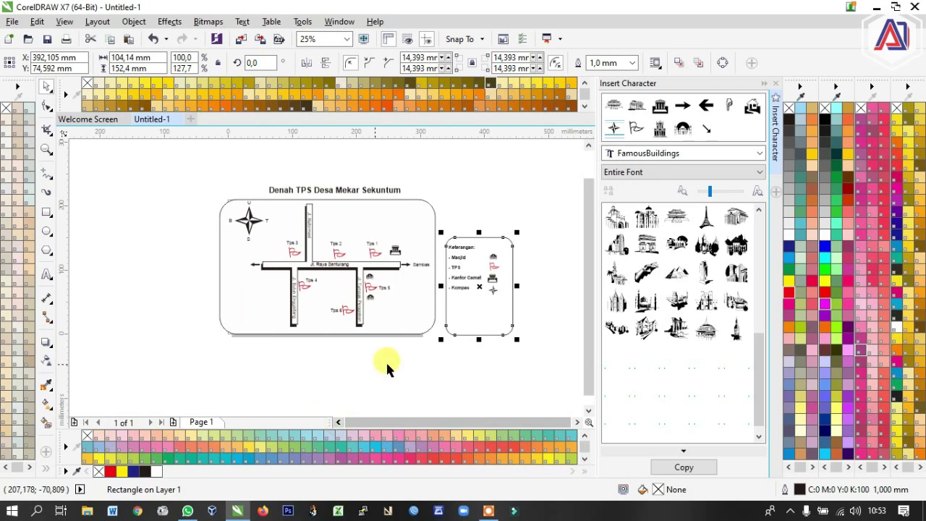
Step: Export the drawing as a JPG - JPEG Bitmaps file named "Denah Tps" in the DB folder
left_click_drag(264, 160, 272, 191)
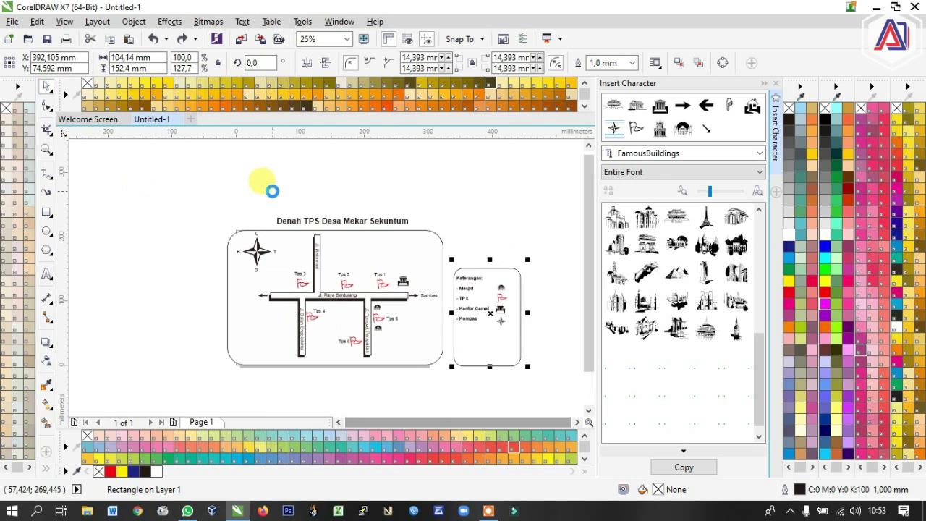
key("ctrl+e")
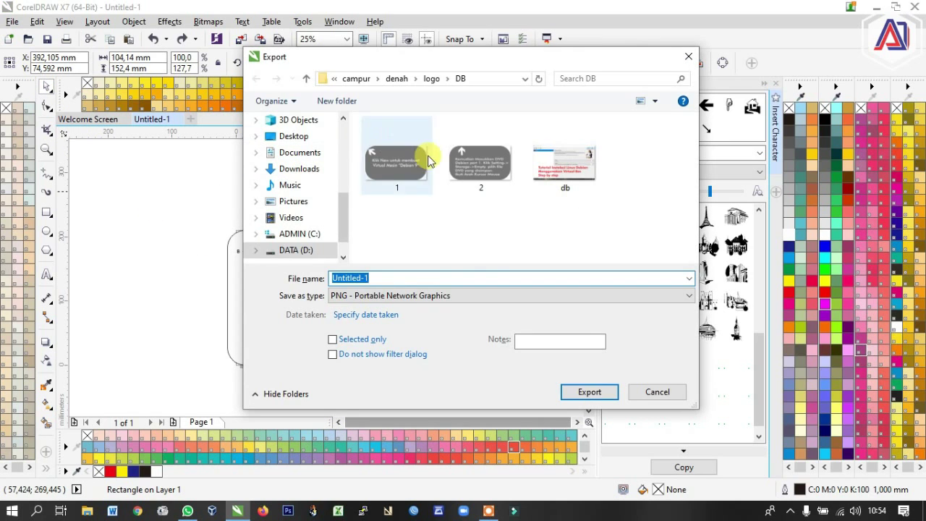
left_click(394, 295)
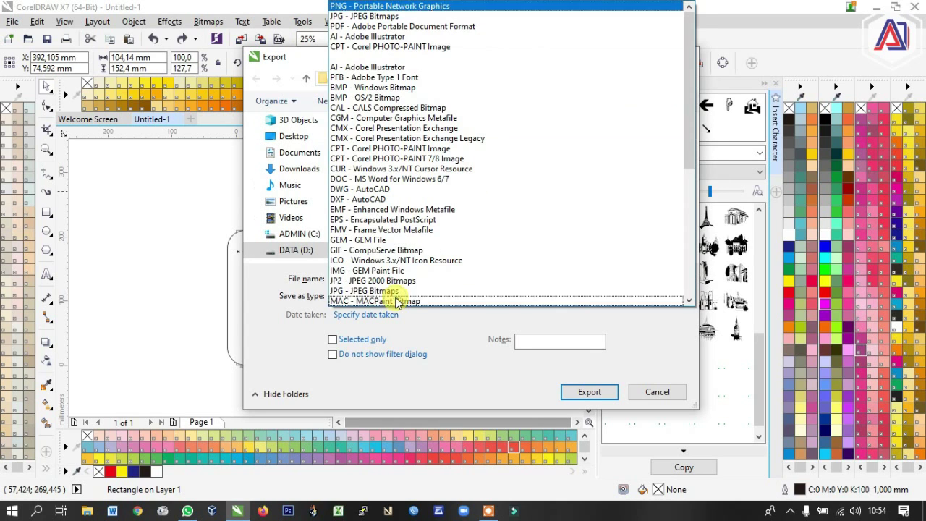
left_click(364, 16)
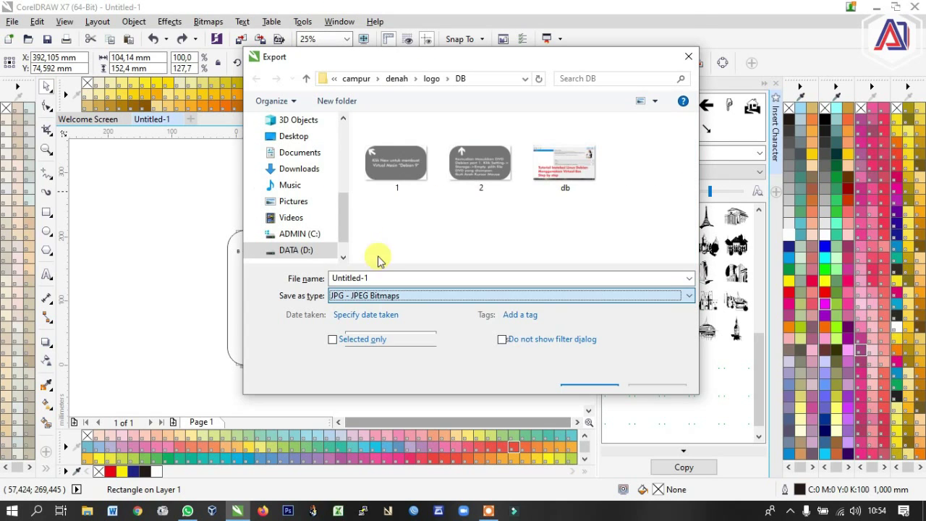
type("tps")
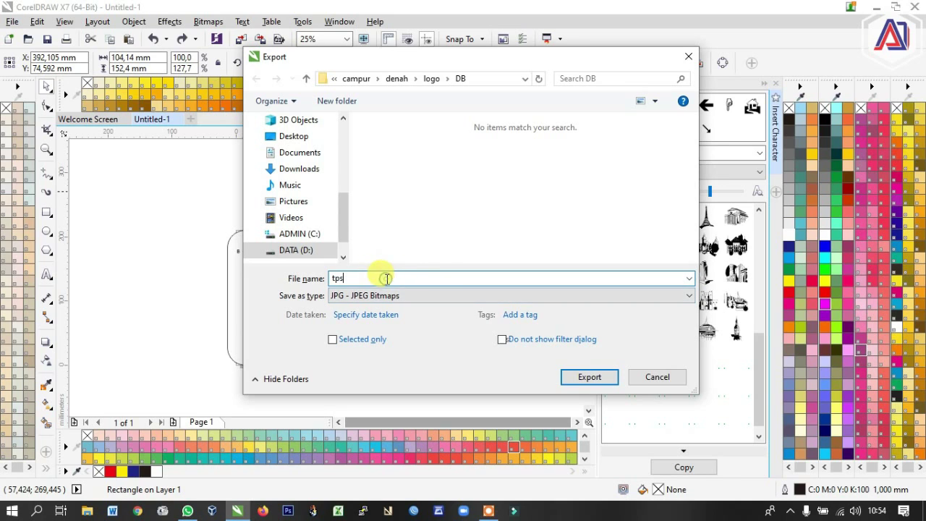
type("Denah T")
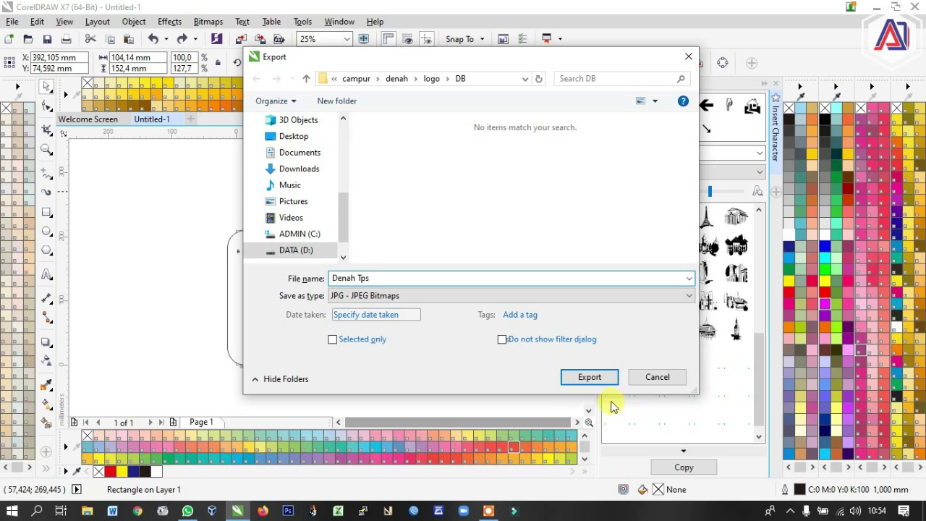
left_click(591, 377)
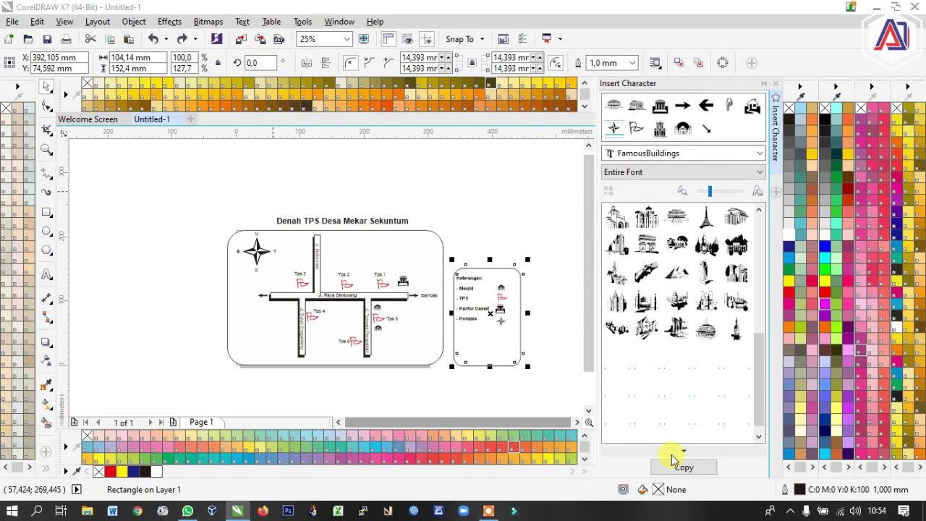